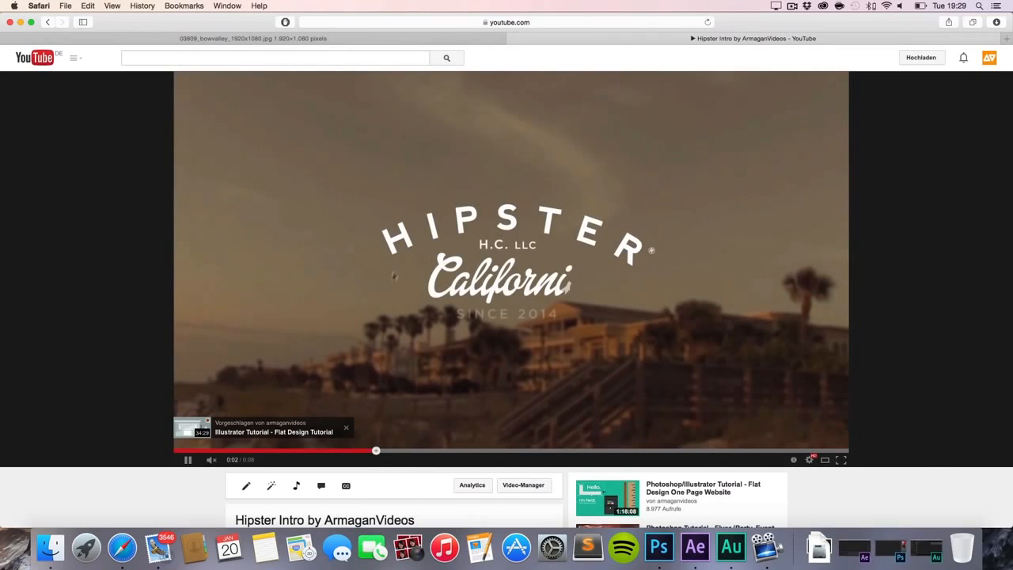
- Pause the Hipster Intro video, examine its logo layout and the page below, and minimise the browser
left_click(319, 298)
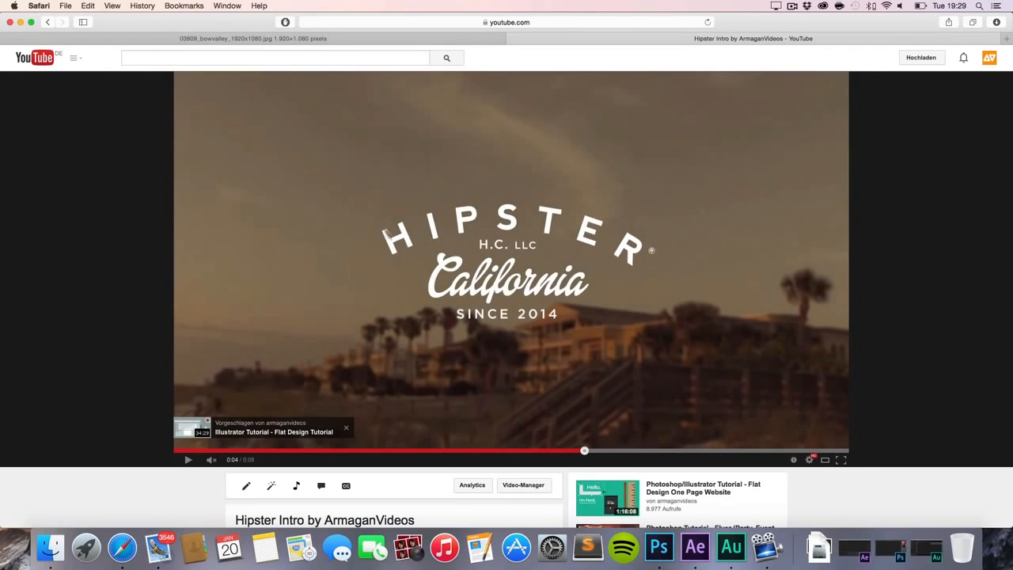
scroll(487, 303, "down", 3)
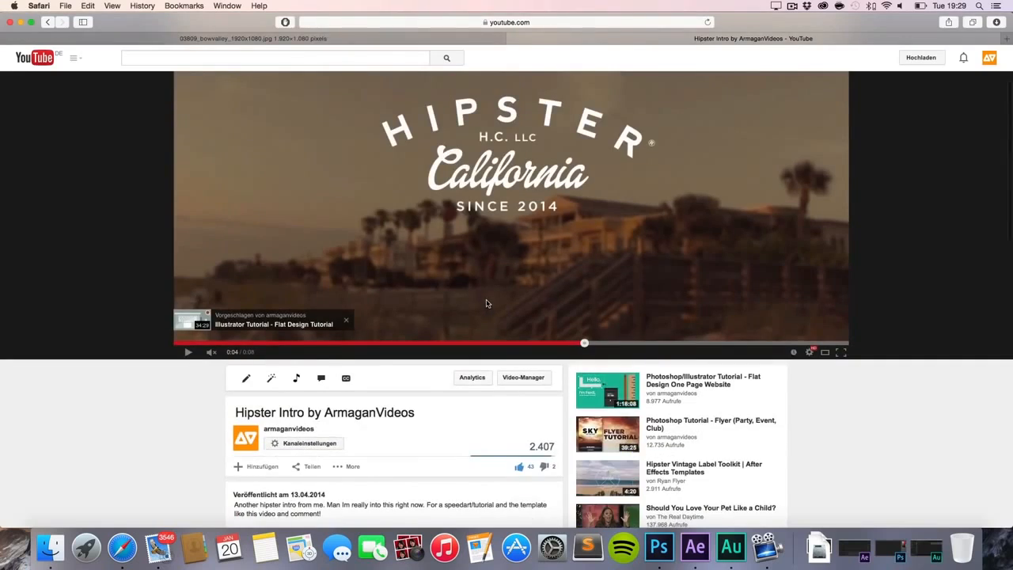
scroll(487, 303, "up", 3)
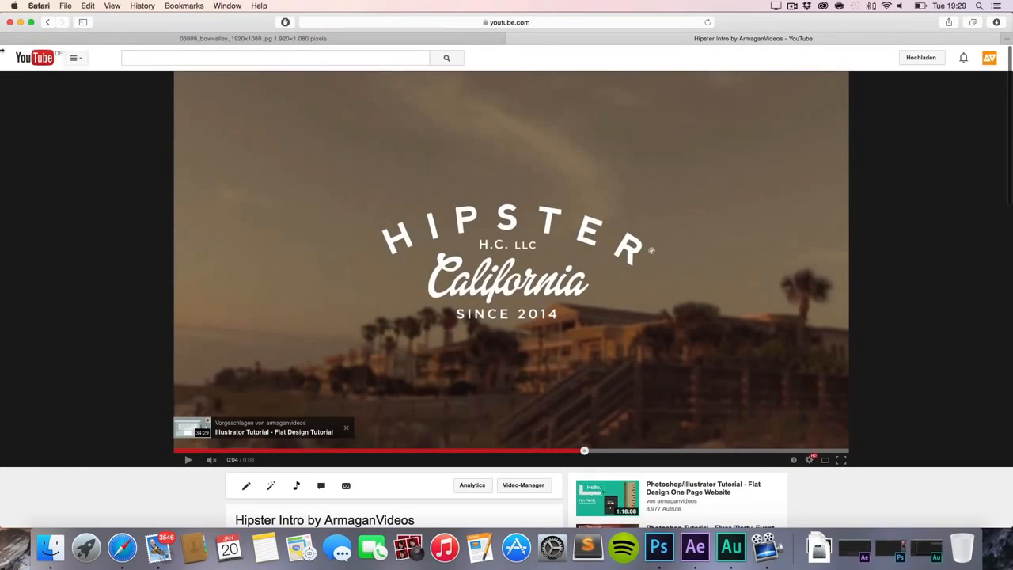
left_click(20, 24)
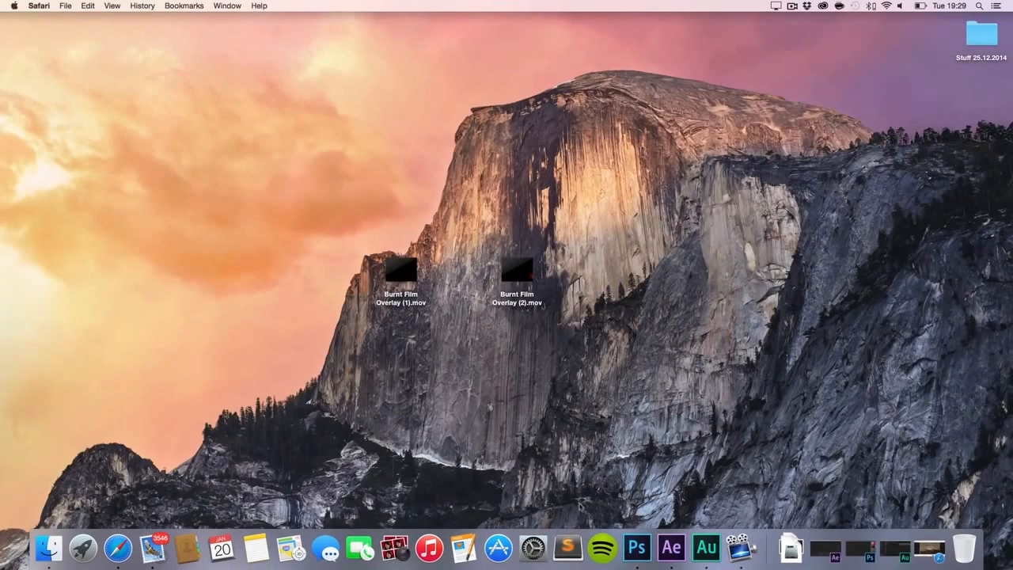
- Switch to Photoshop and create a 1920 x 1080 px RGB document at 300 pixels/inch with white background contents
left_click(658, 546)
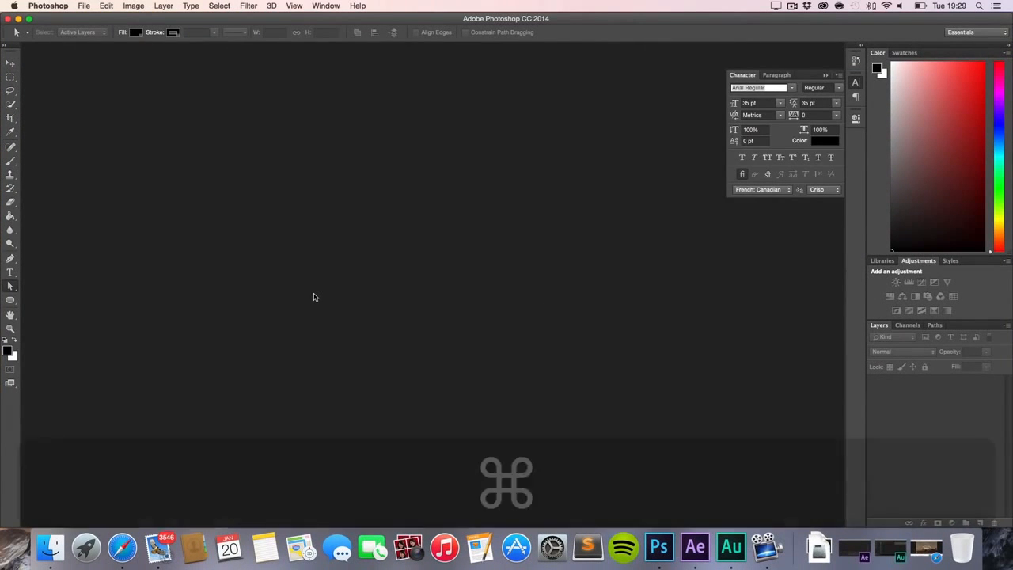
key("super+n")
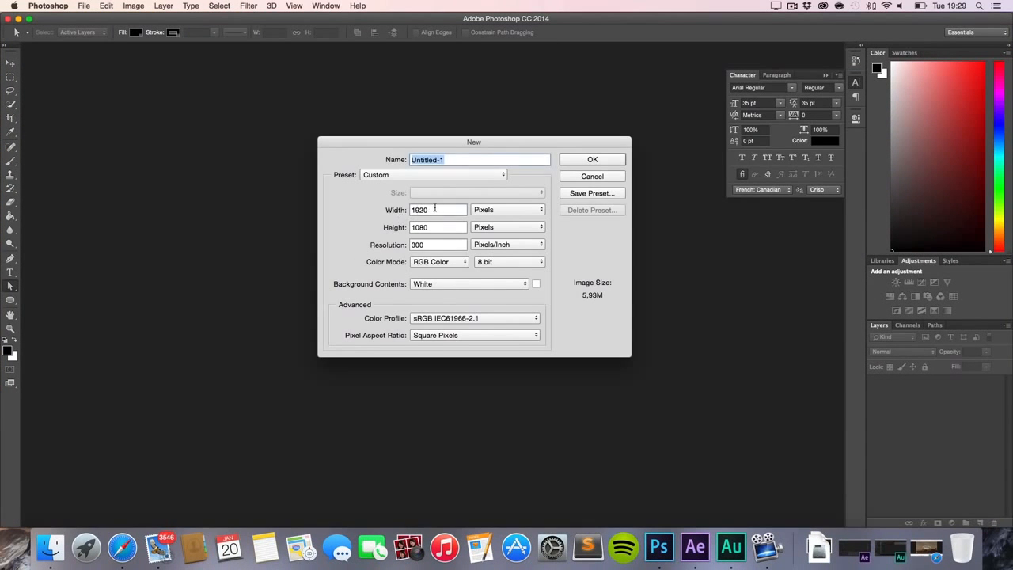
double_click(434, 209)
double_click(438, 227)
left_click(590, 160)
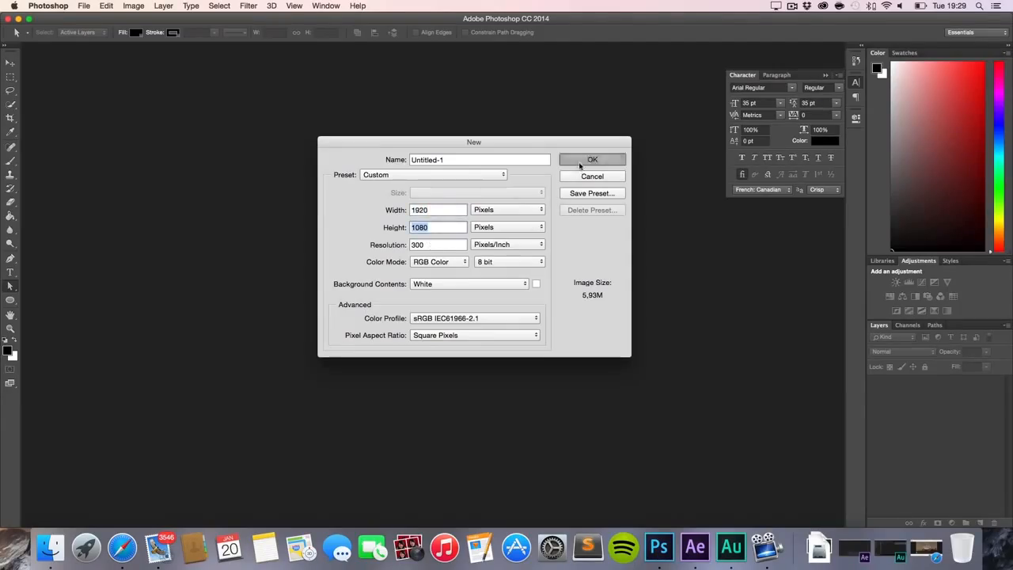
- Convert the locked Background into a regular layer named Layer 0
double_click(955, 385)
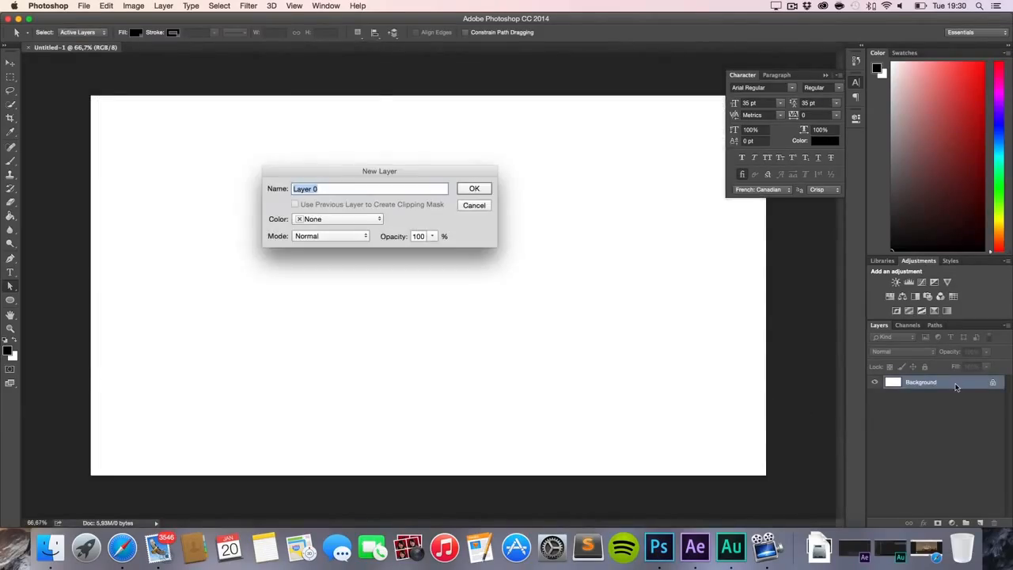
key("Return")
key("BackSpace")
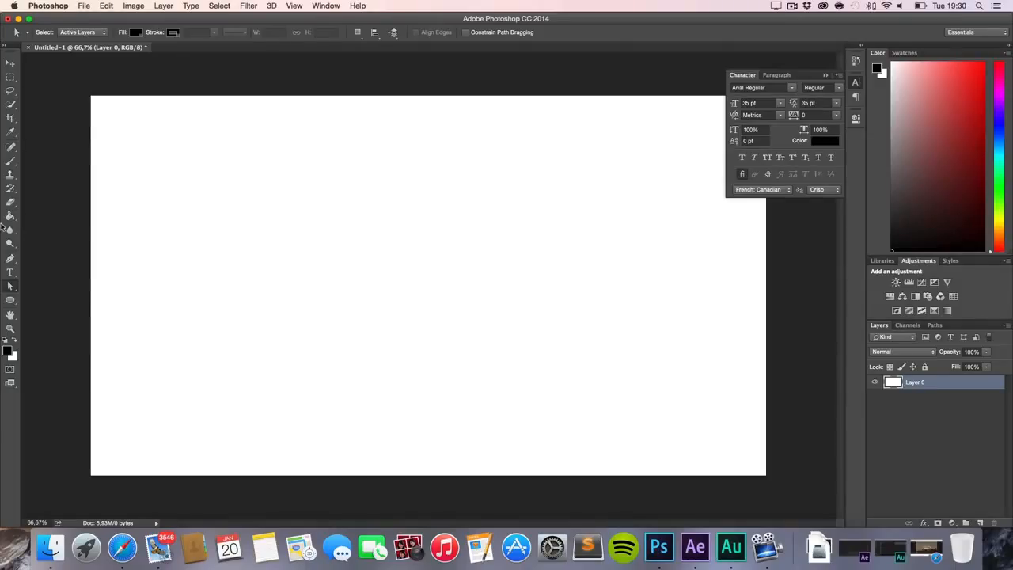
- Draw a black ellipse shape about 1171 x 644 px in the middle and lower part of the canvas
left_click(11, 301)
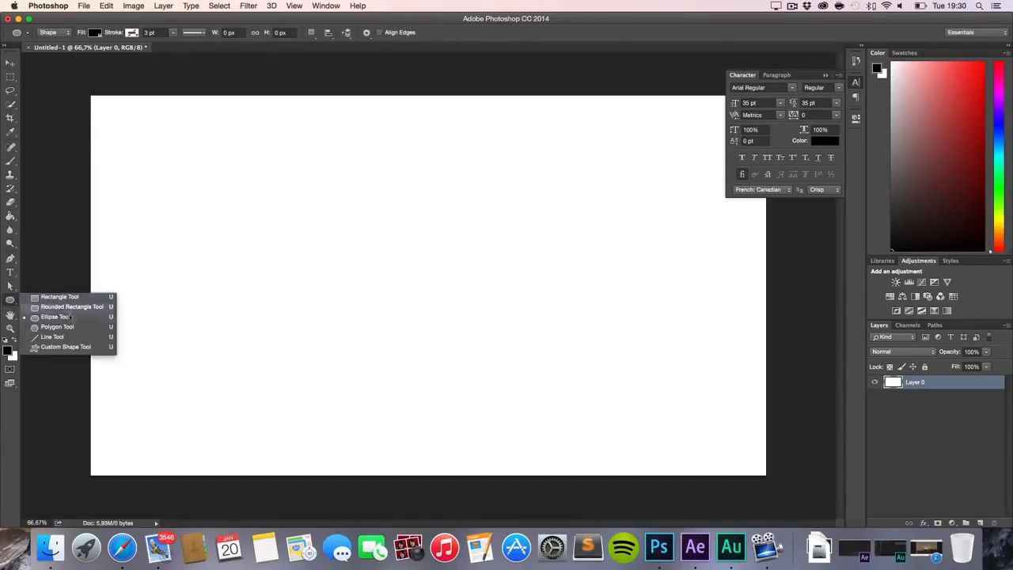
left_click(95, 317)
left_click_drag(246, 224, 658, 447)
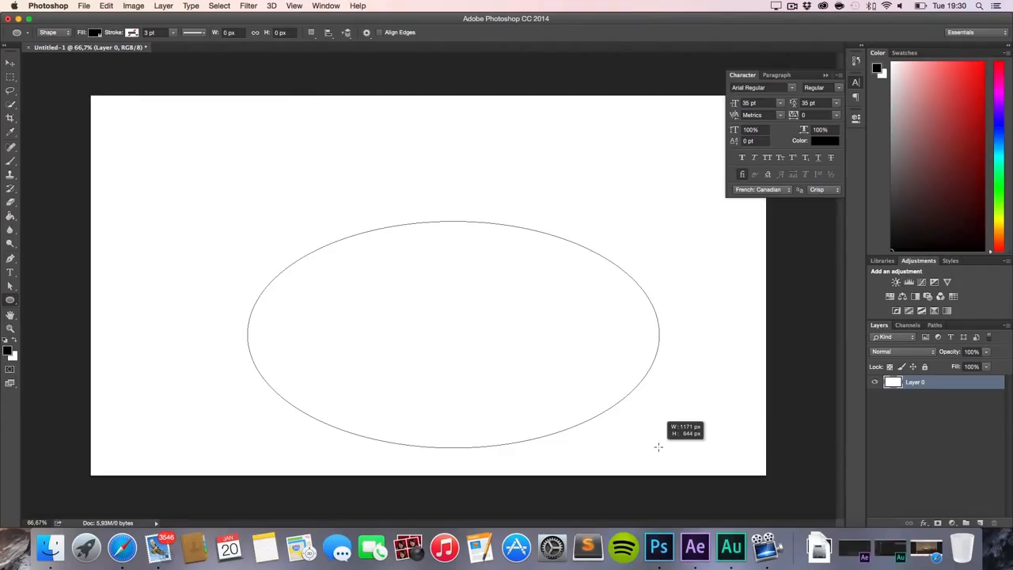
left_click_drag(658, 447, 658, 447)
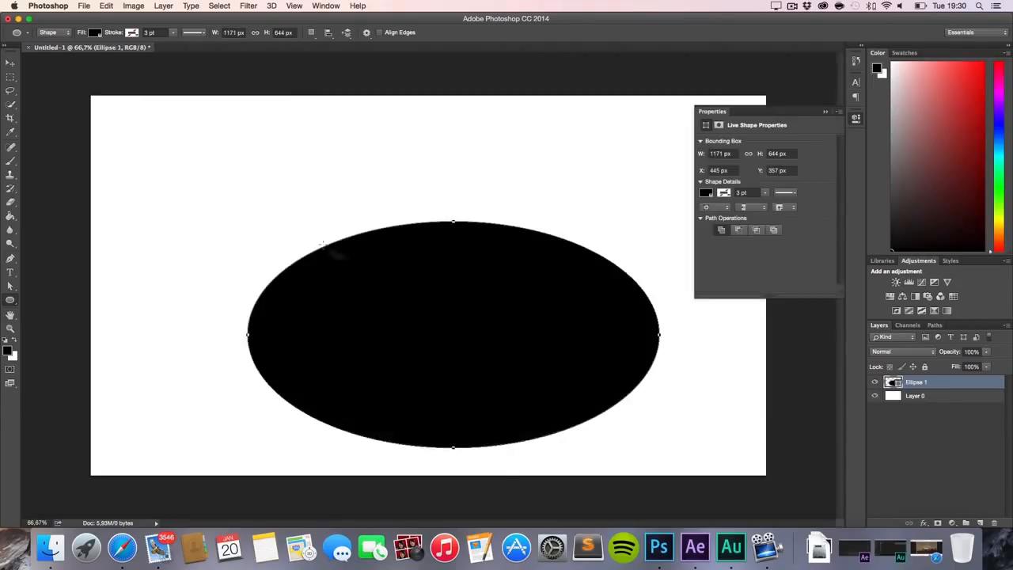
- Add the text "HIPSTER" along the upper outline of the ellipse
key("t")
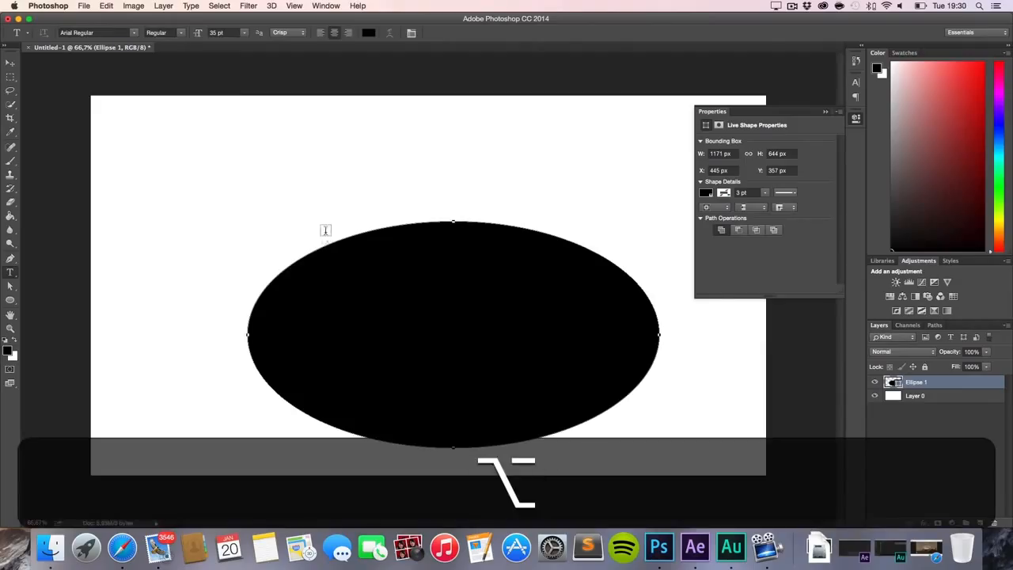
left_click(326, 243)
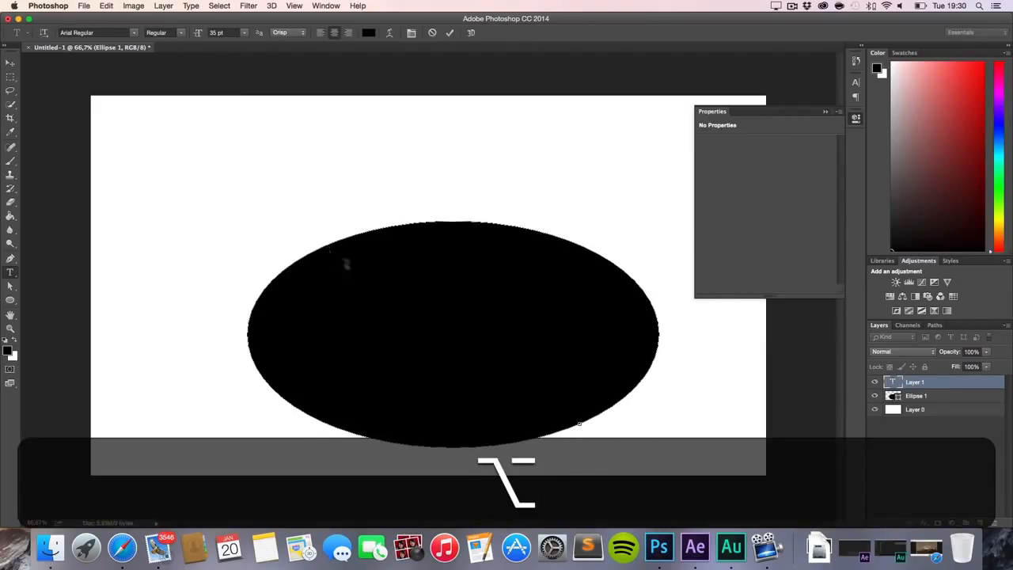
type("HIPSTER")
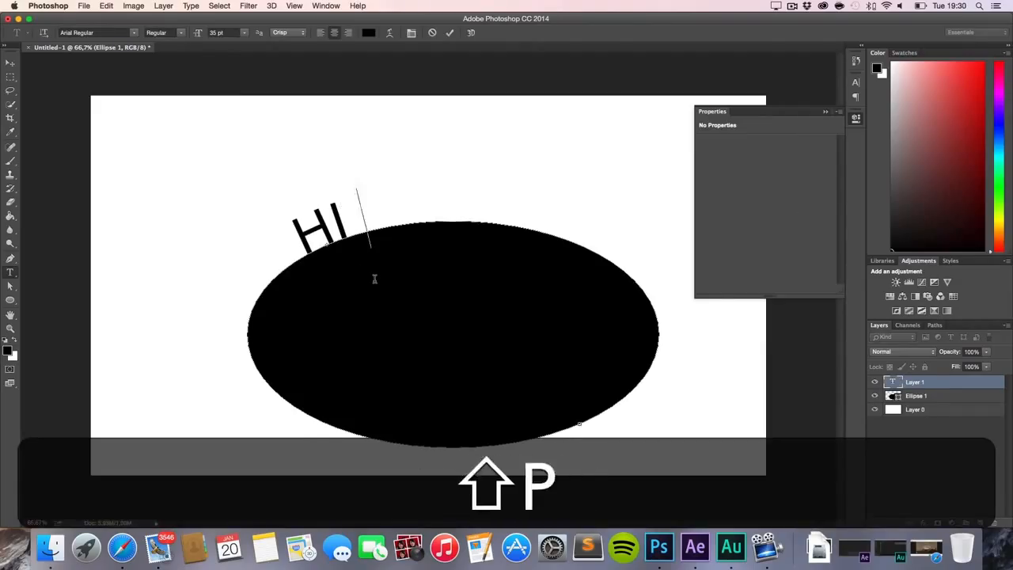
- Set the whole HIPSTER text to the nevis Bold font with a tracking of 220
key("shift+super+a")
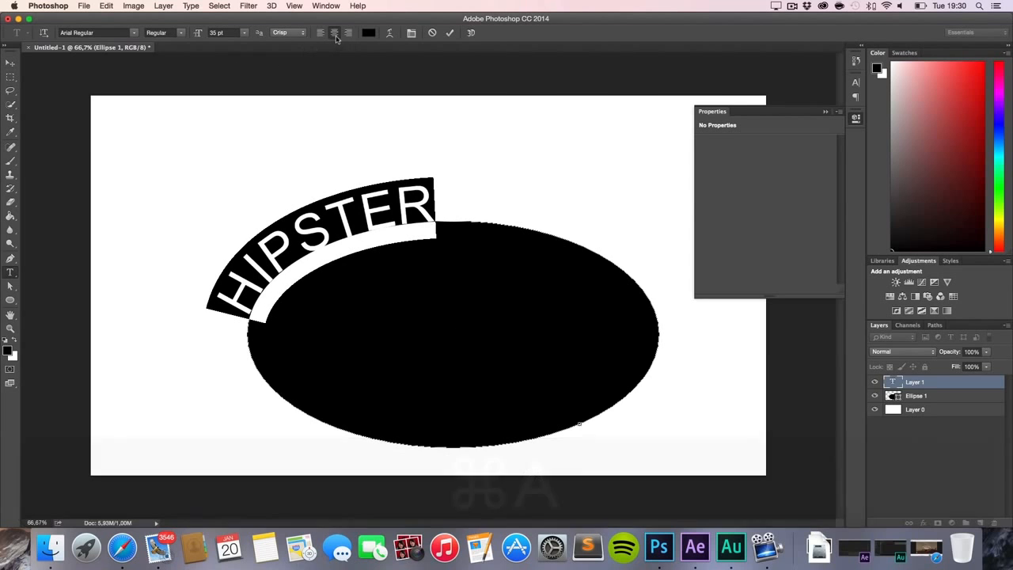
left_click(101, 33)
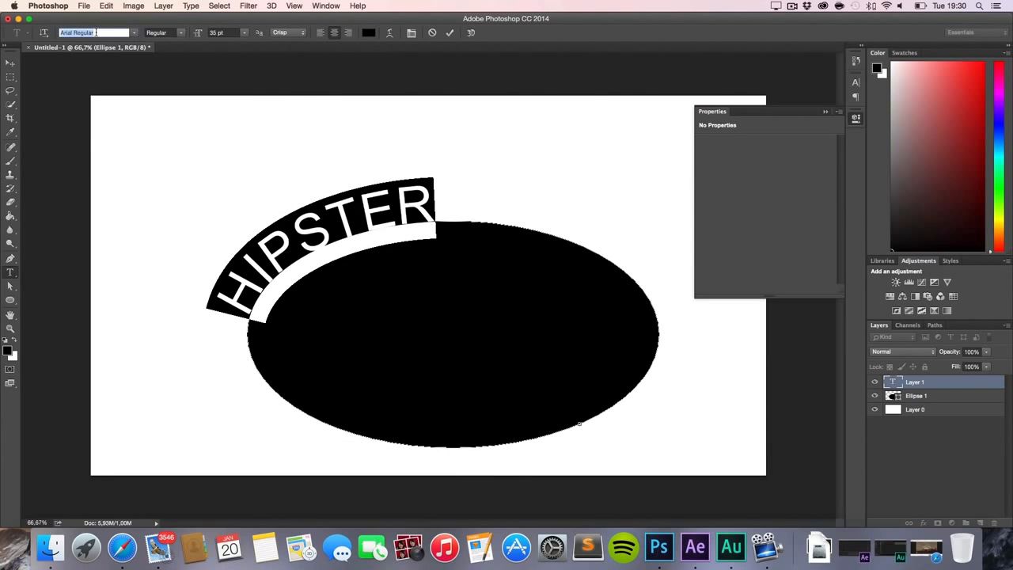
type("nev")
left_click(113, 62)
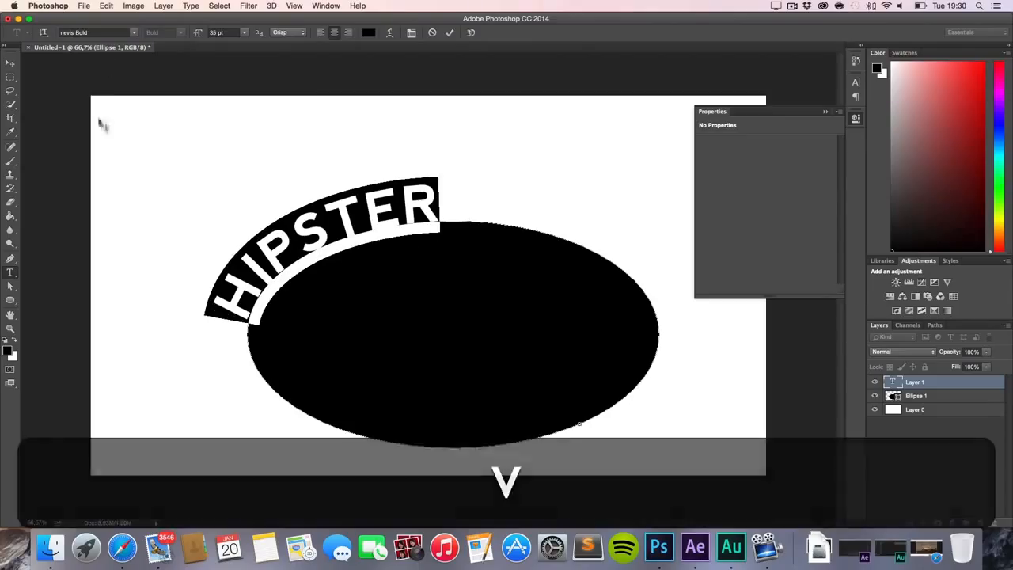
left_click(410, 32)
left_click_drag(793, 117, 794, 116)
left_click(10, 66)
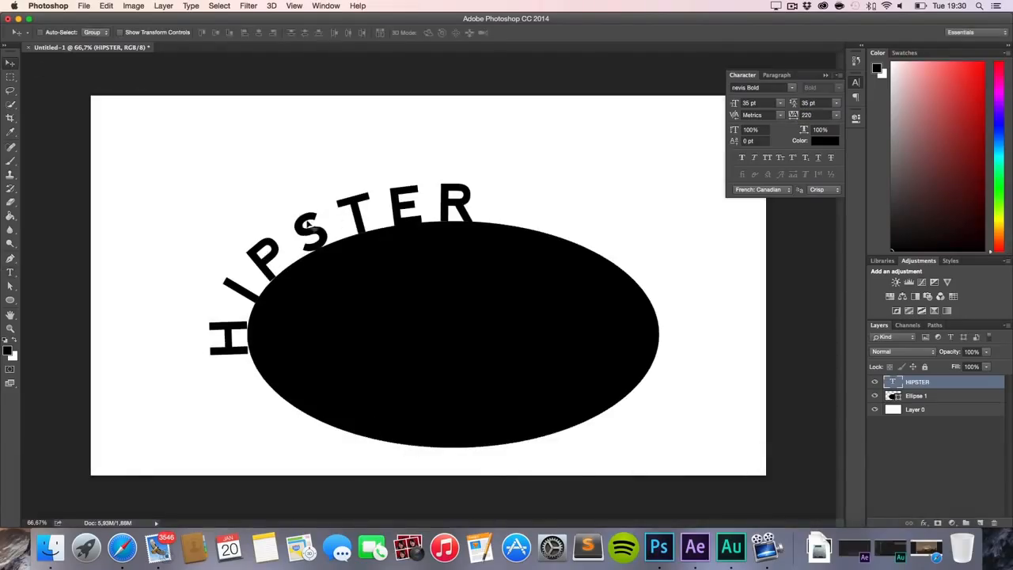
- Hide the ellipse layer and slide the HIPSTER text along its path so it is centred on the top of the arc
key("a")
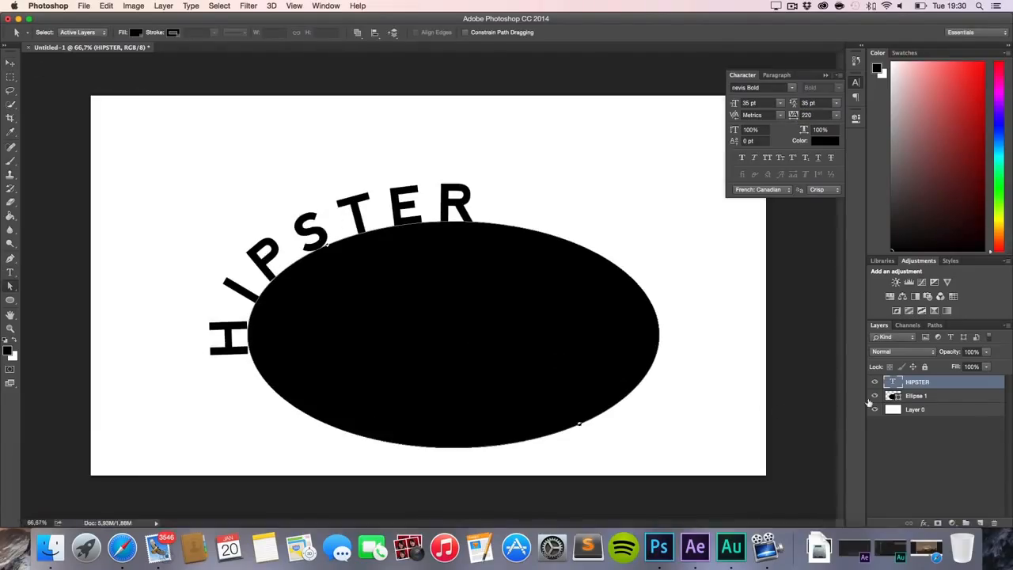
left_click(874, 395)
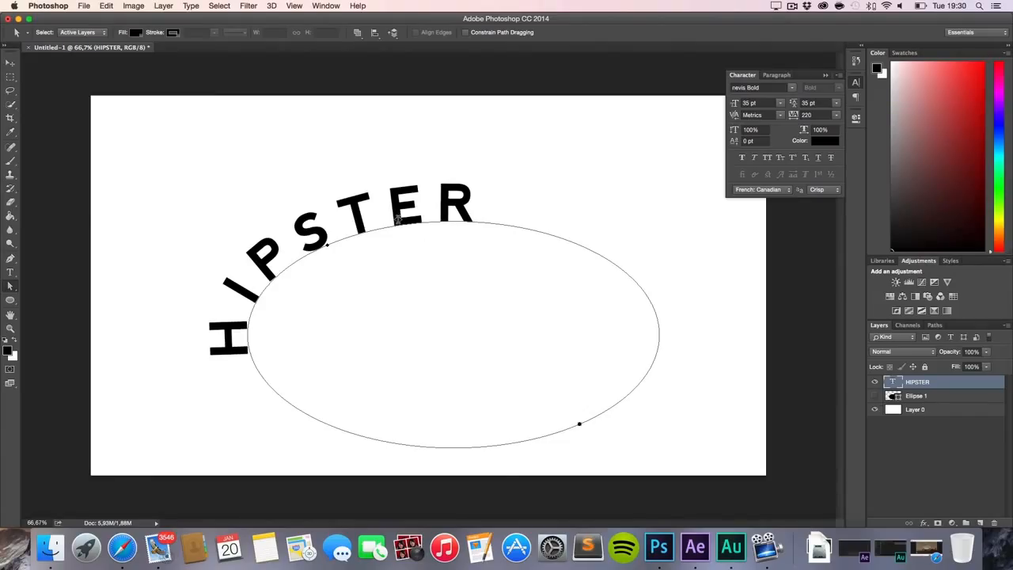
key("t")
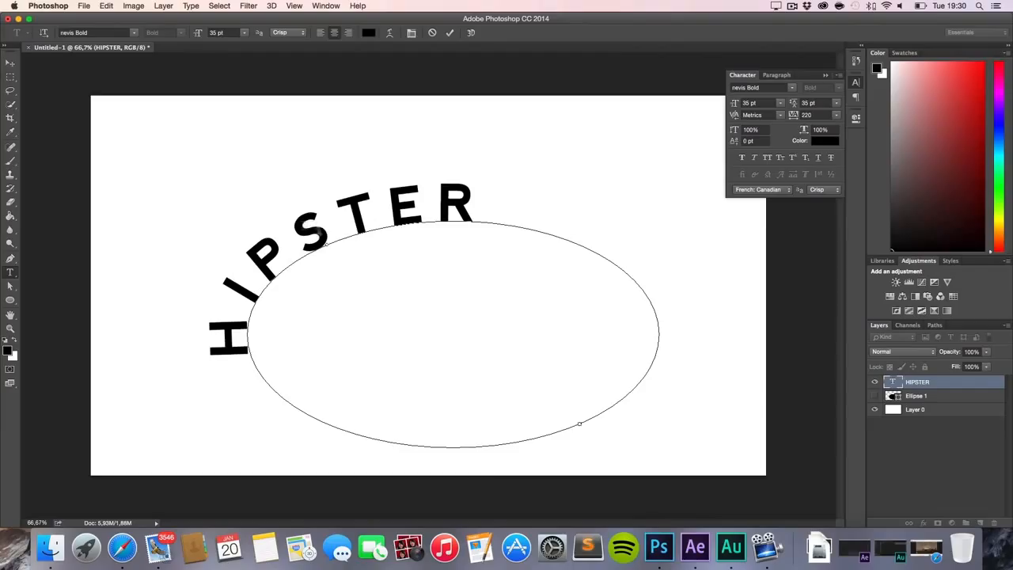
key("a")
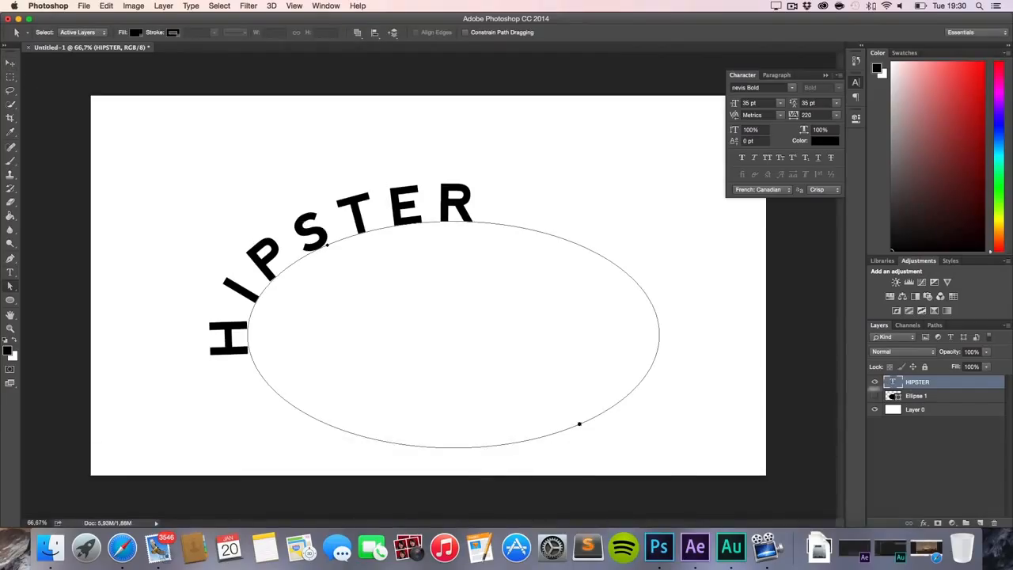
key("a")
left_click_drag(332, 252, 451, 186)
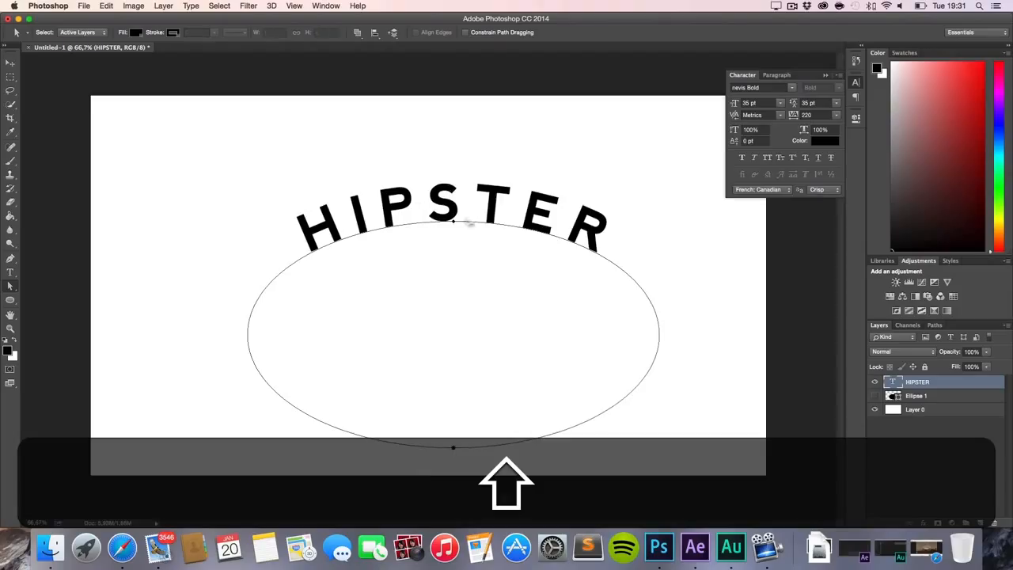
left_click(702, 319)
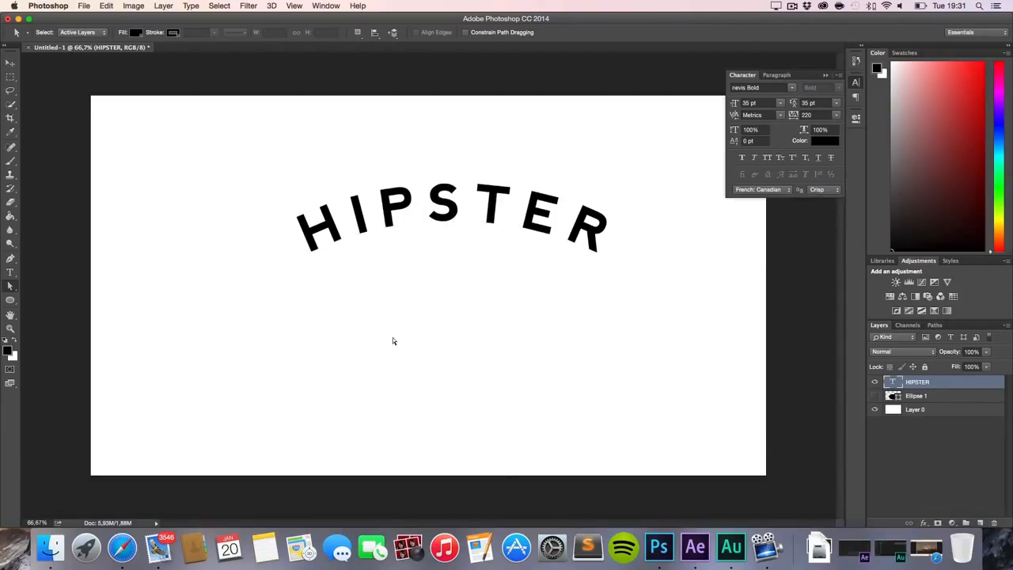
- Add a separate straight text line reading "H.C LLC" below the arched HIPSTER text
key("t")
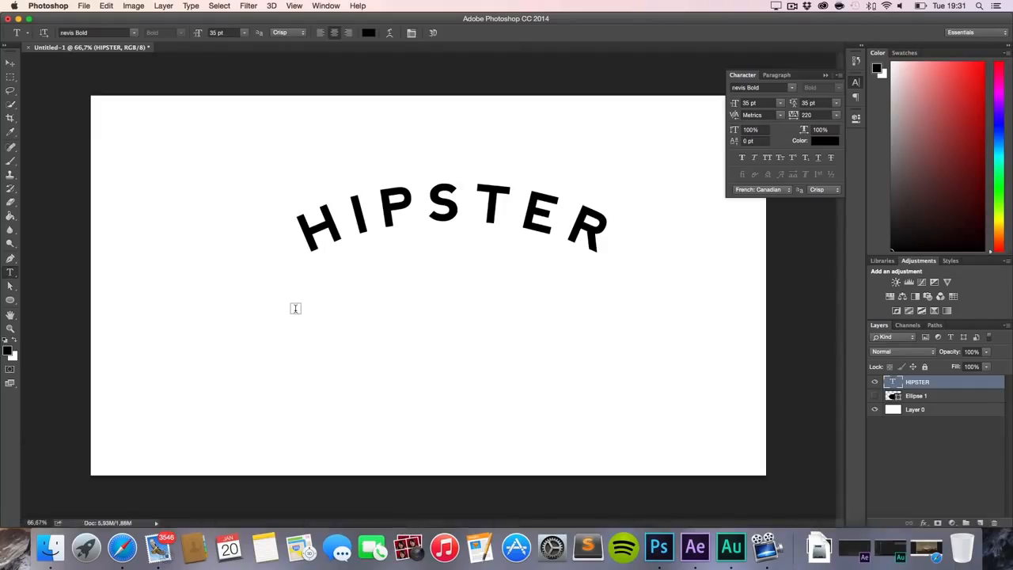
left_click(295, 308)
type("HöC")
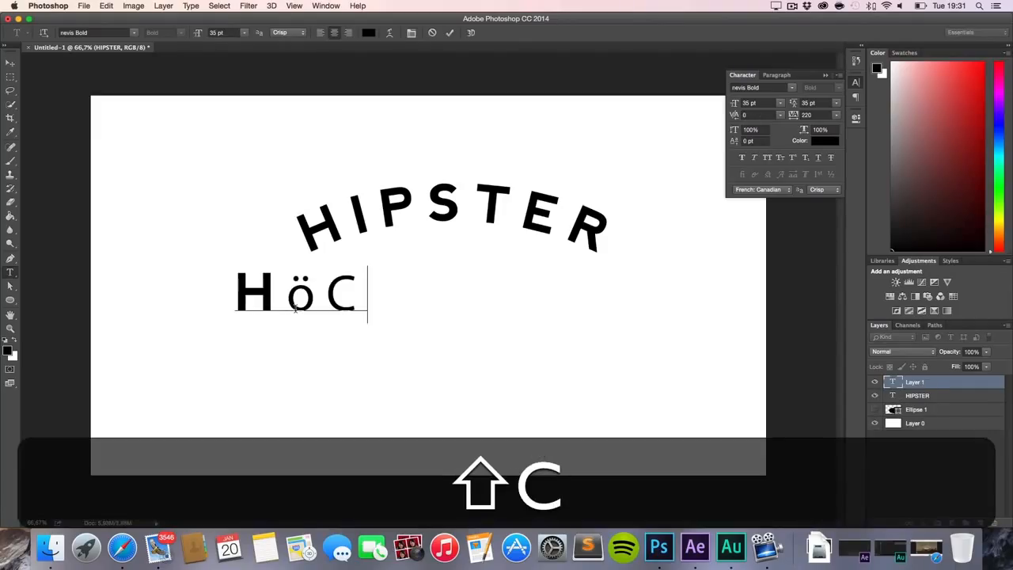
type("-")
key("BackSpace")
key("BackSpace")
key("BackSpace")
key("BackSpace")
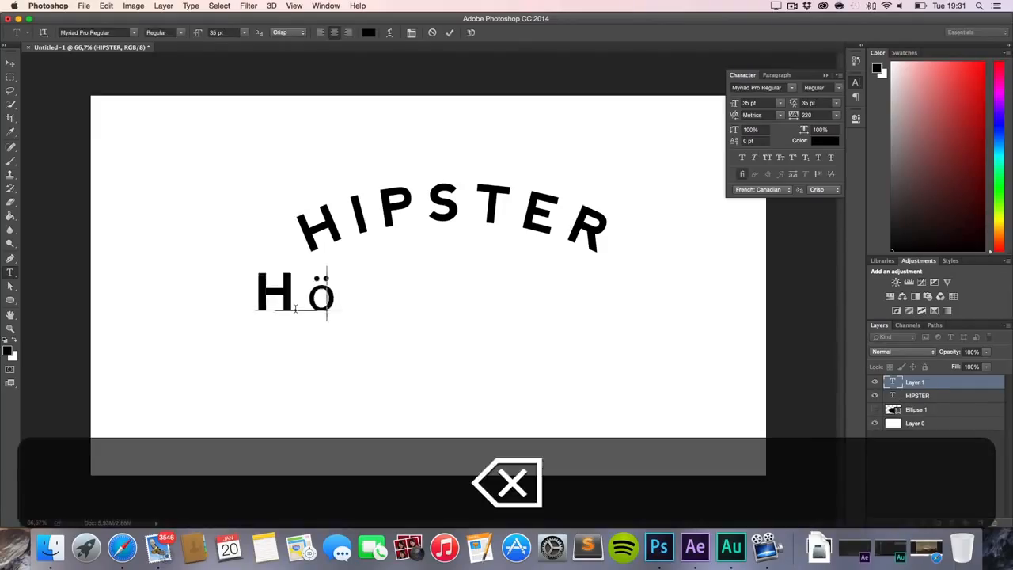
type("H C LLC")
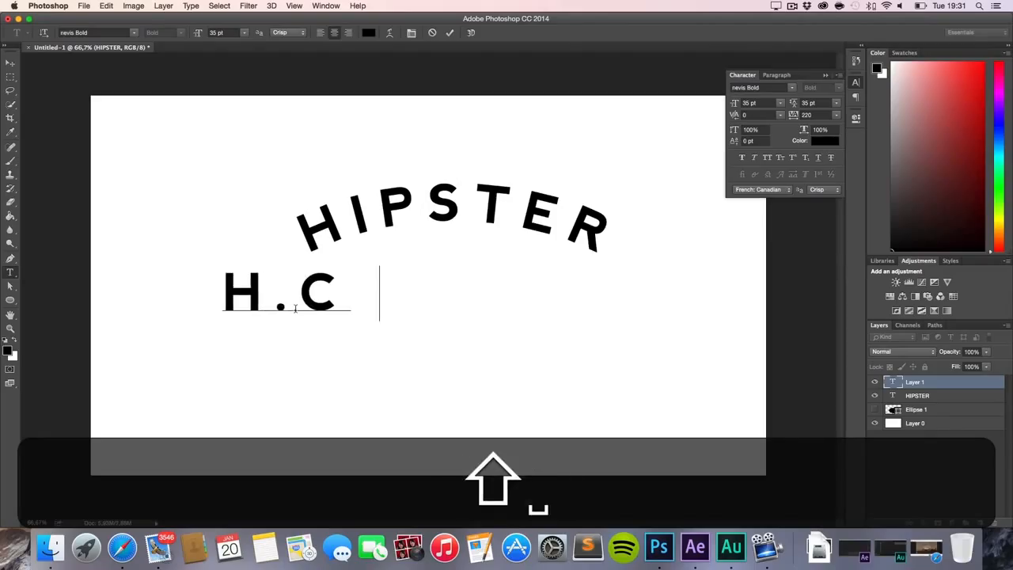
- Set the whole H.C LLC line to the Gotham Book font
key("super+a")
left_click(96, 32)
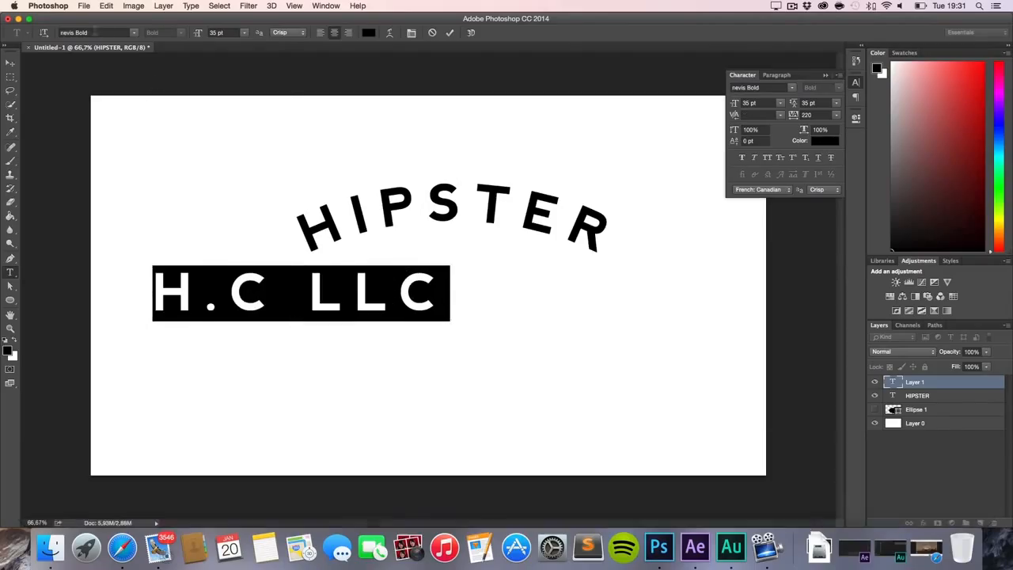
type("goth")
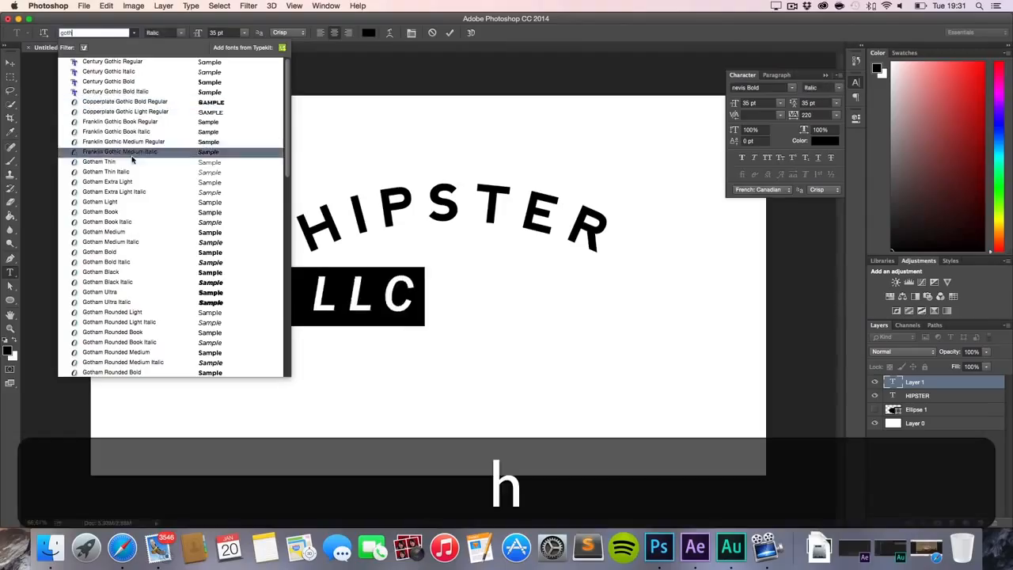
left_click(132, 217)
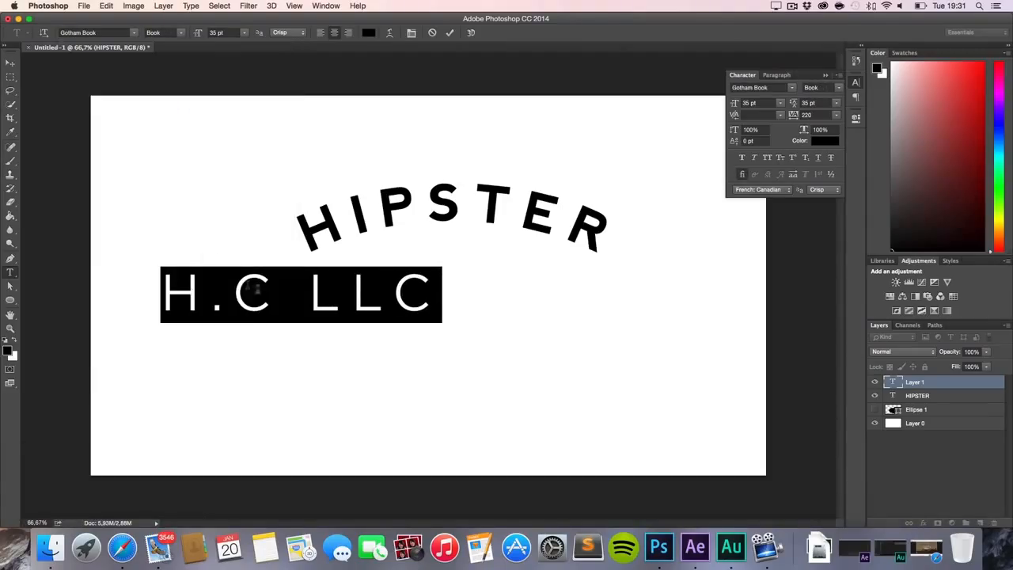
- Try the Bold style on the "H.C" part of the line and settle on Gotham Medium
key("shift+Left")
key("shift+Left")
key("shift+Left")
key("shift+Left")
left_click(182, 33)
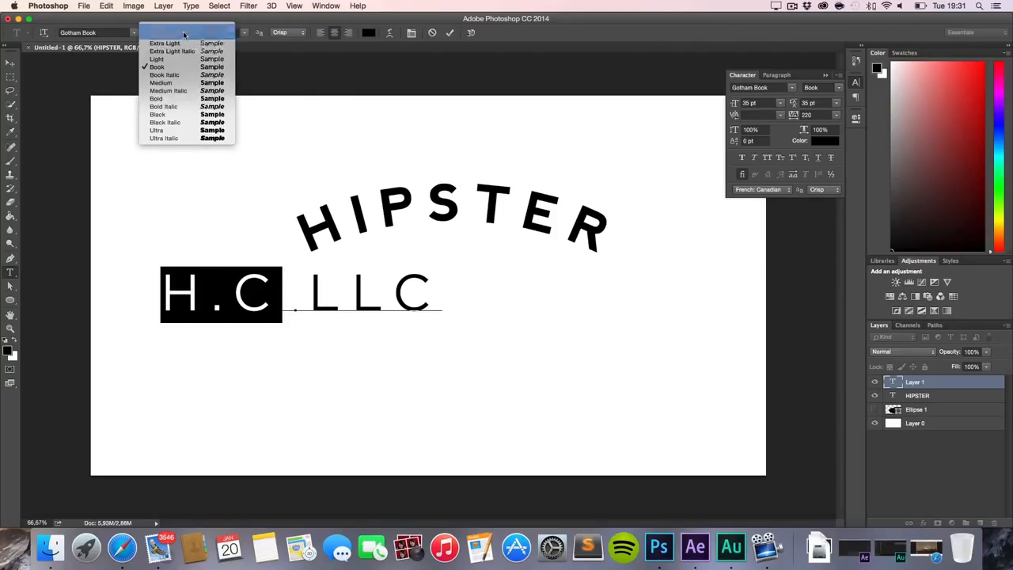
left_click(173, 101)
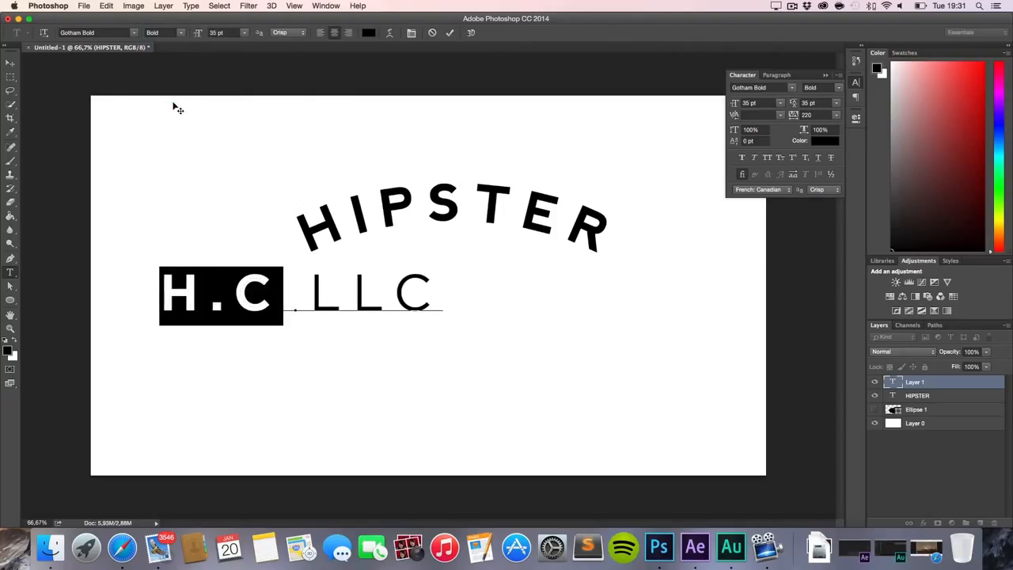
left_click(185, 32)
left_click(176, 83)
- Set the tracking of the whole H.C LLC line to 80
left_click(304, 298)
key("super+a")
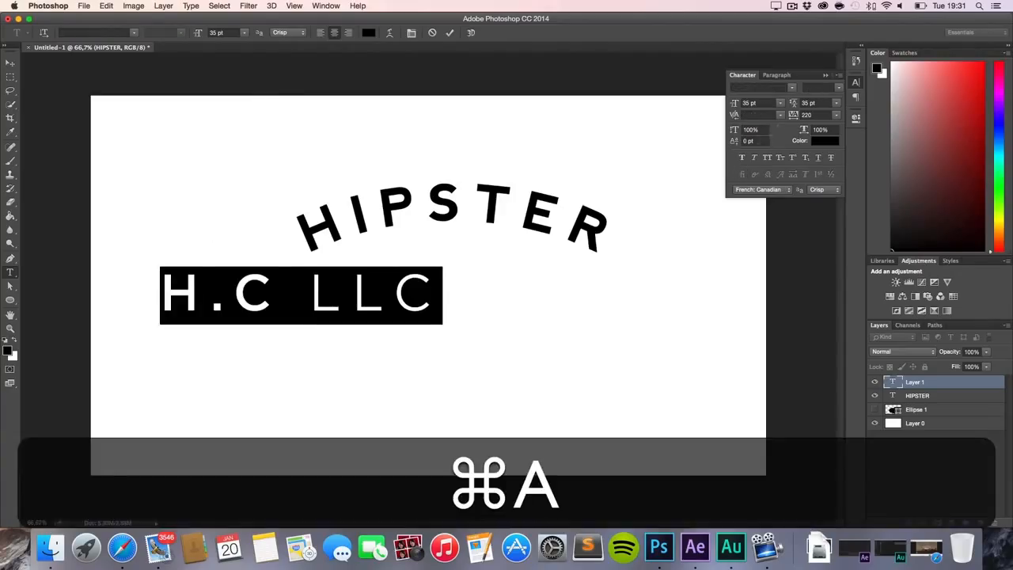
left_click_drag(791, 116, 786, 116)
left_click(11, 62)
- Scale the H.C LLC line down proportionally to about 17 pt and place it centred just beneath the HIPSTER arc
left_click_drag(258, 279, 389, 285)
key("super+t")
left_click_drag(542, 331, 467, 252)
key("Return")
key("v")
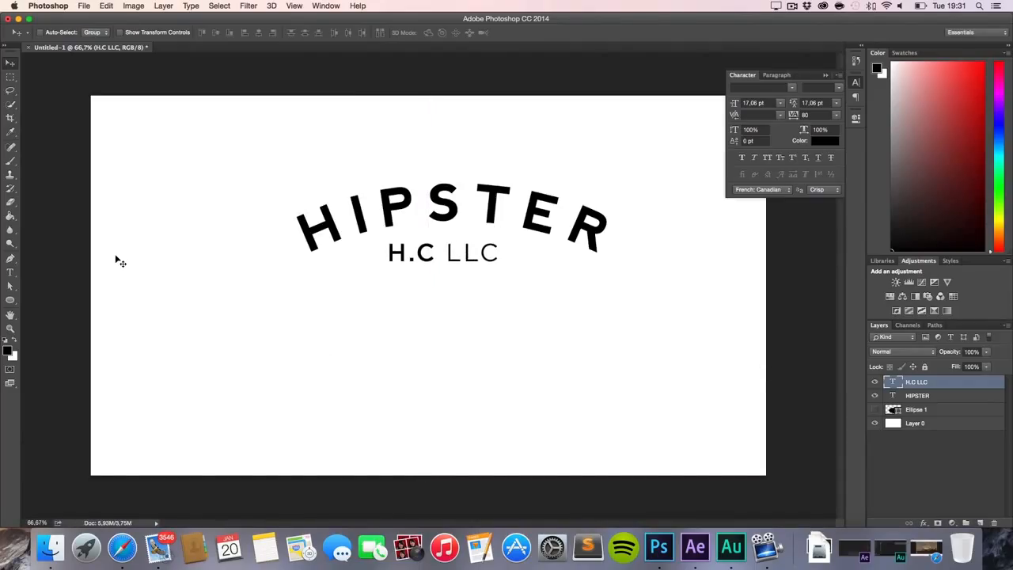
- Add a separate text line reading "California" in the empty area below the H.C LLC line
key("t")
left_click(208, 348)
type("Calif")
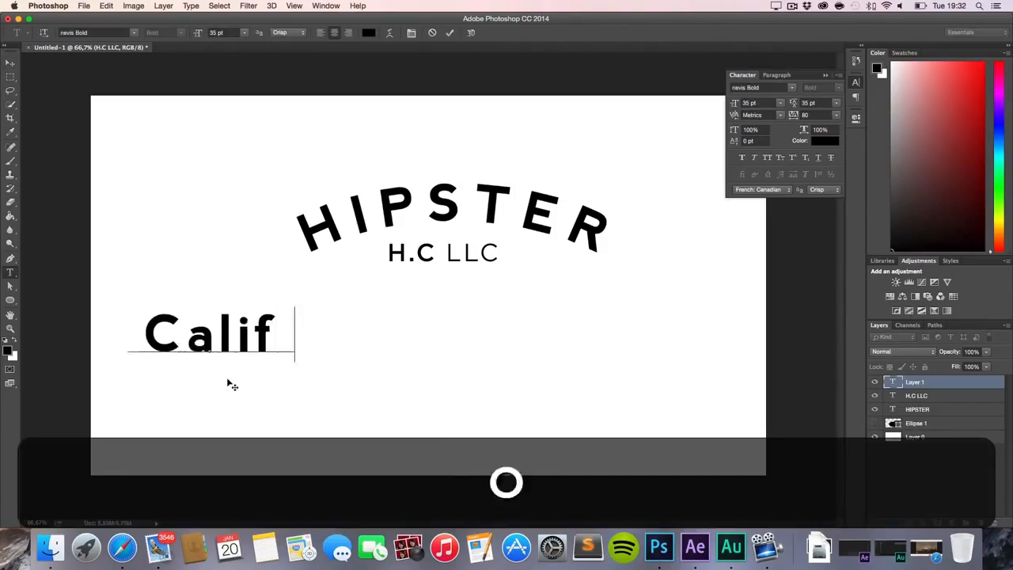
type("ornia")
left_click(11, 63)
left_click_drag(221, 348, 259, 355)
- Set the California text to the Dollie Script Personal Use font
key("t")
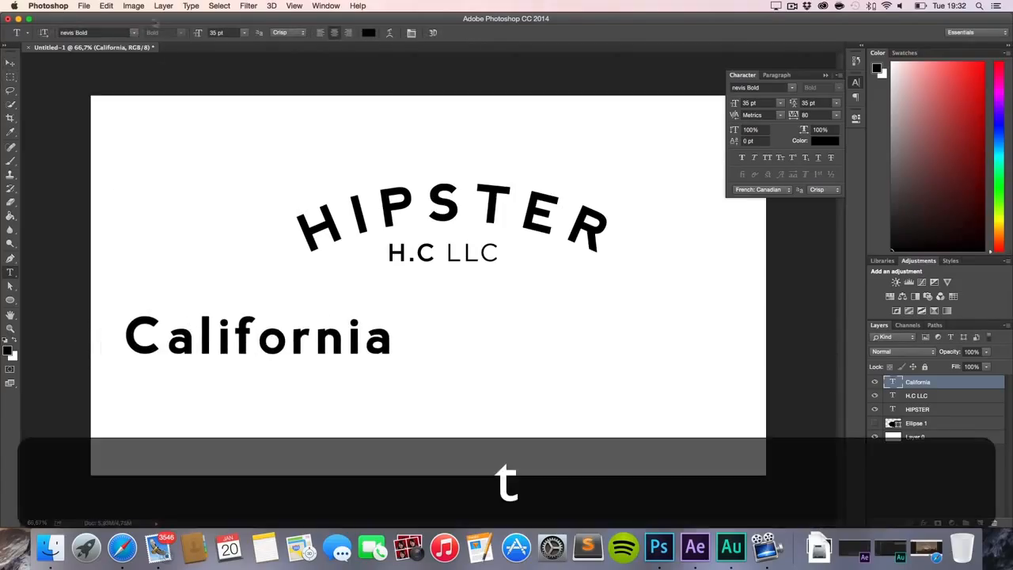
left_click(97, 33)
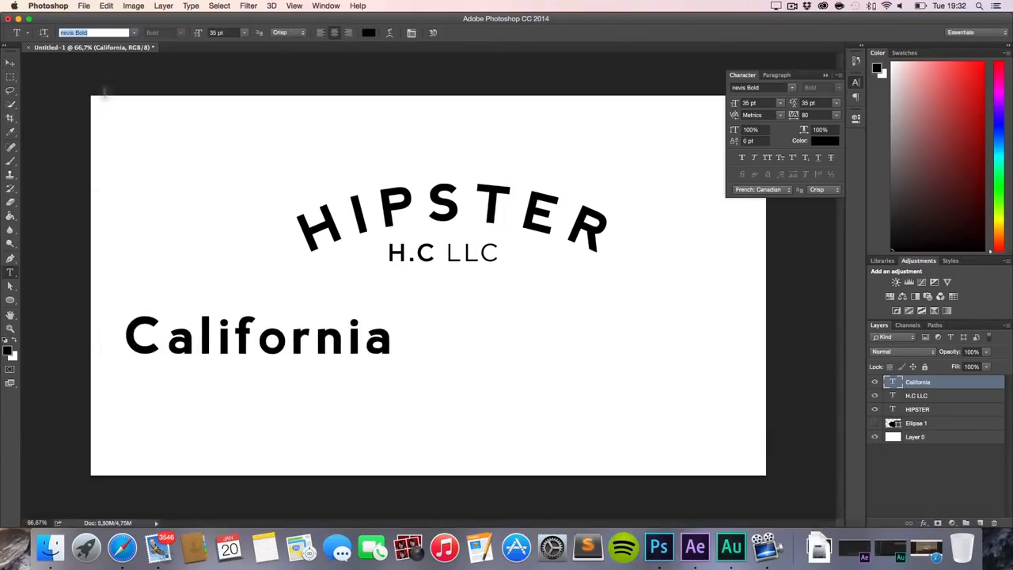
type("dollie")
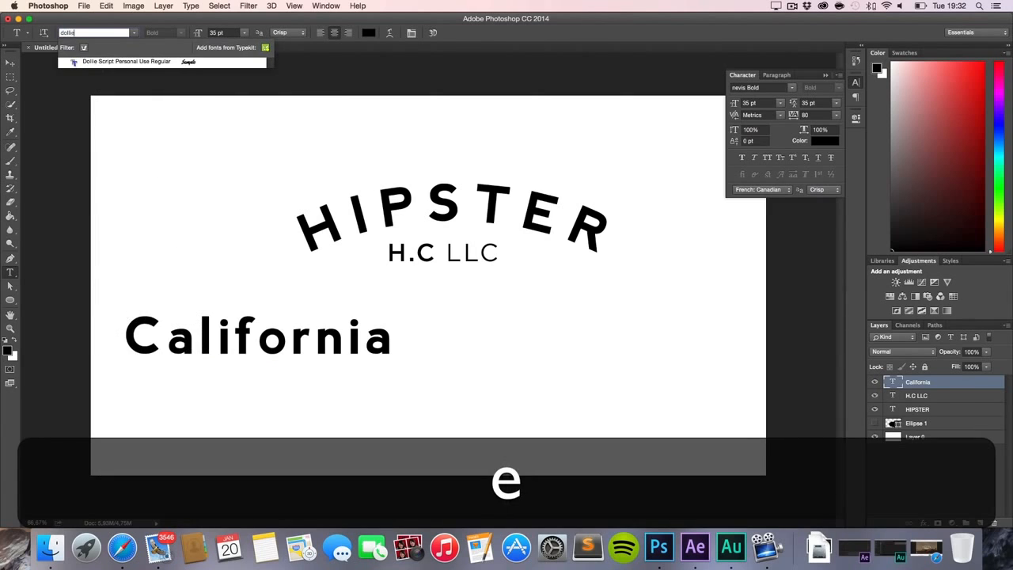
left_click(147, 66)
left_click(211, 328)
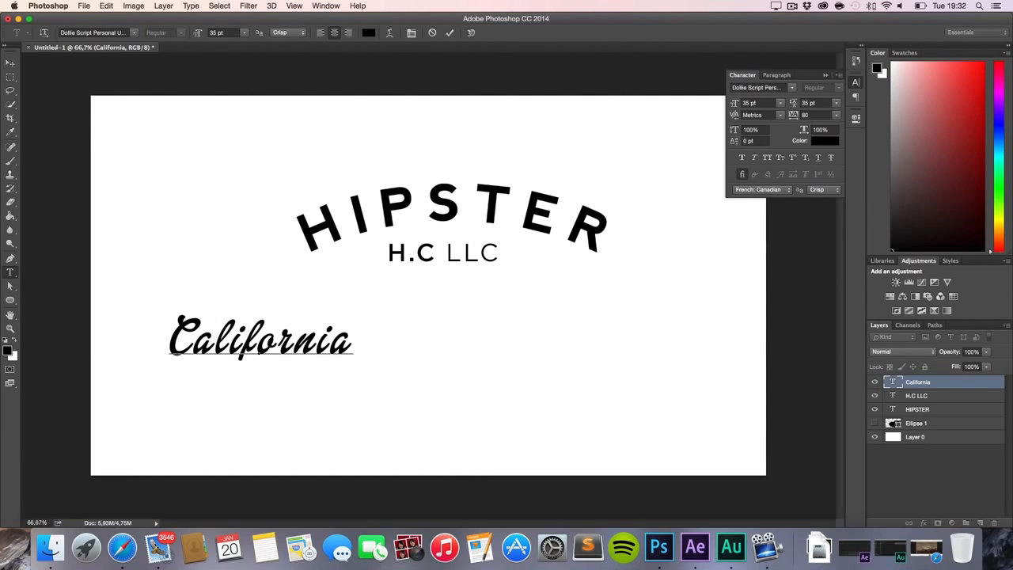
- Enlarge the California text to 63 pt and reposition it slightly
key("super+a")
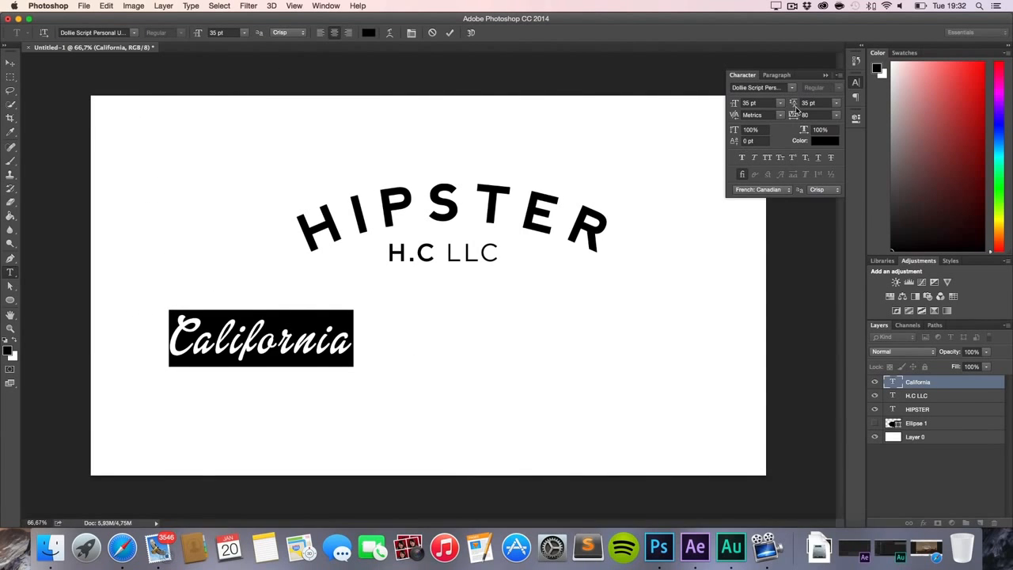
left_click_drag(739, 104, 761, 104)
left_click(10, 63)
left_click_drag(199, 289, 236, 299)
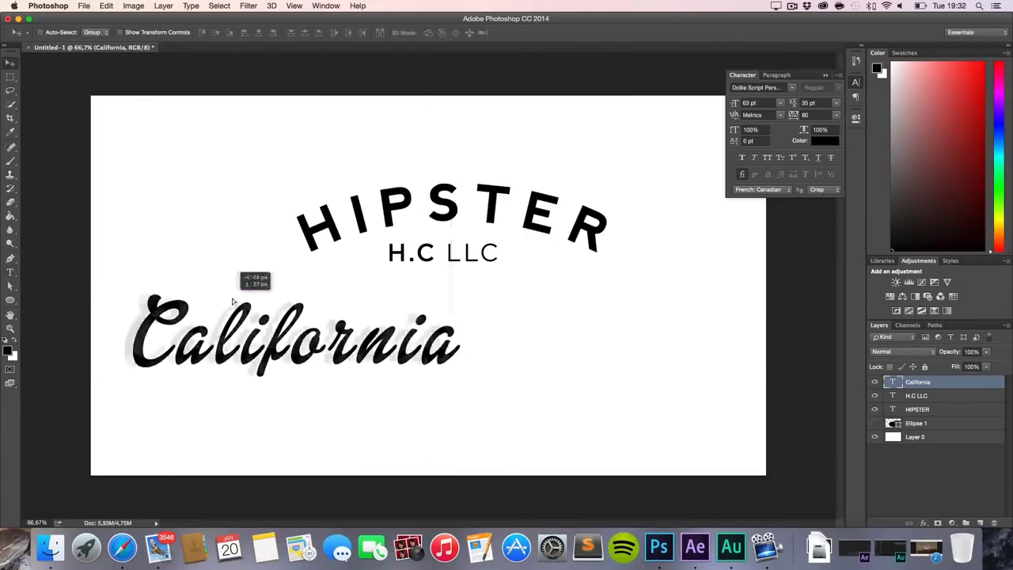
- Set the tracking of the California text to 0 so the script letters join
key("t")
left_click(242, 340)
key("super+a")
mouse_move(792, 116)
left_mouse_down()
mouse_move(771, 116)
mouse_move(789, 118)
left_mouse_up()
key("Return")
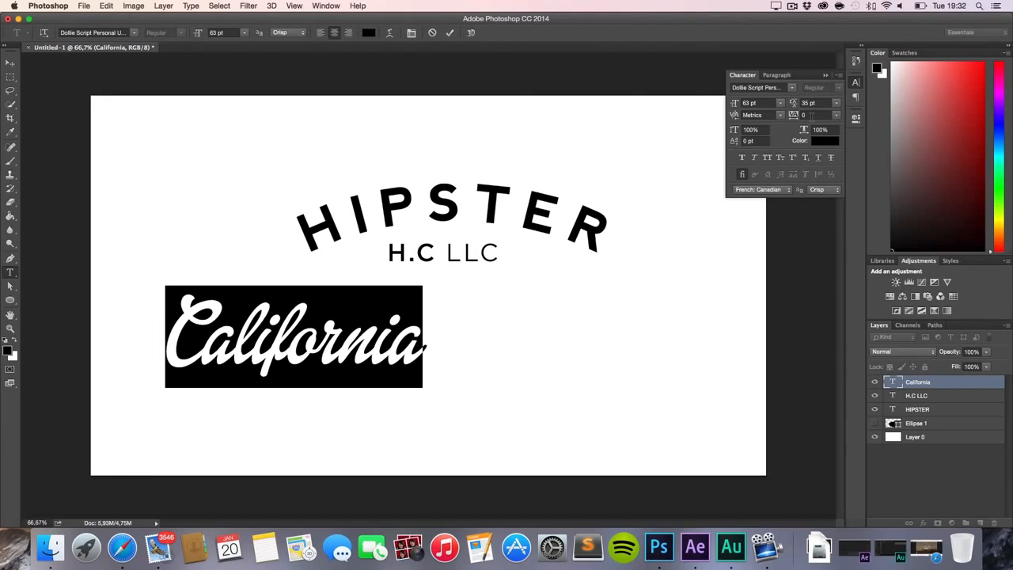
left_click(395, 304)
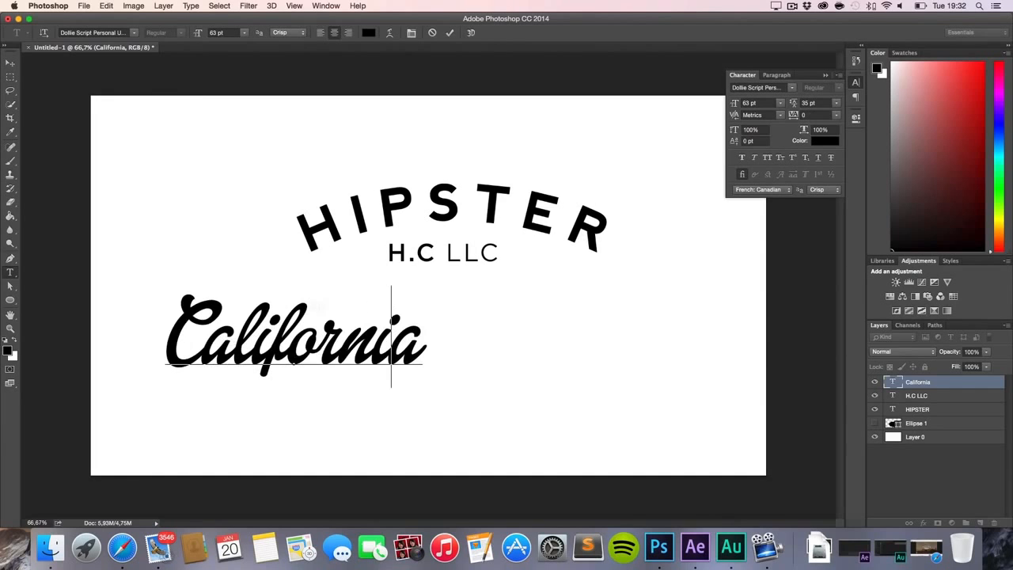
left_click(12, 64)
- Inspect the joins between the California letters up close, try a different tracking and reset it to 0
key("cmd+1")
key("cmd+h")
key("h")
key("z")
left_click_drag(281, 378, 310, 373)
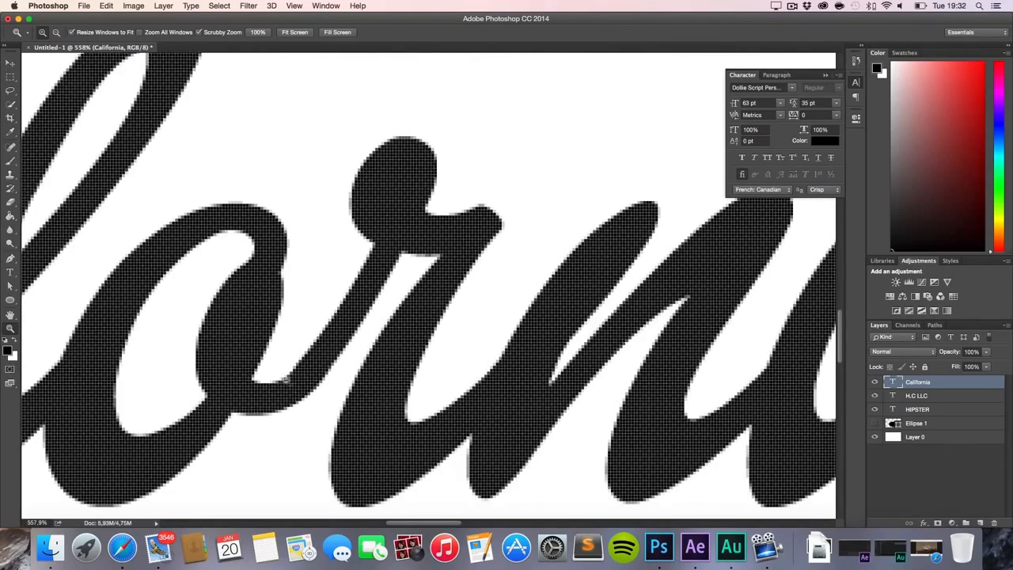
key("t")
key("super+a")
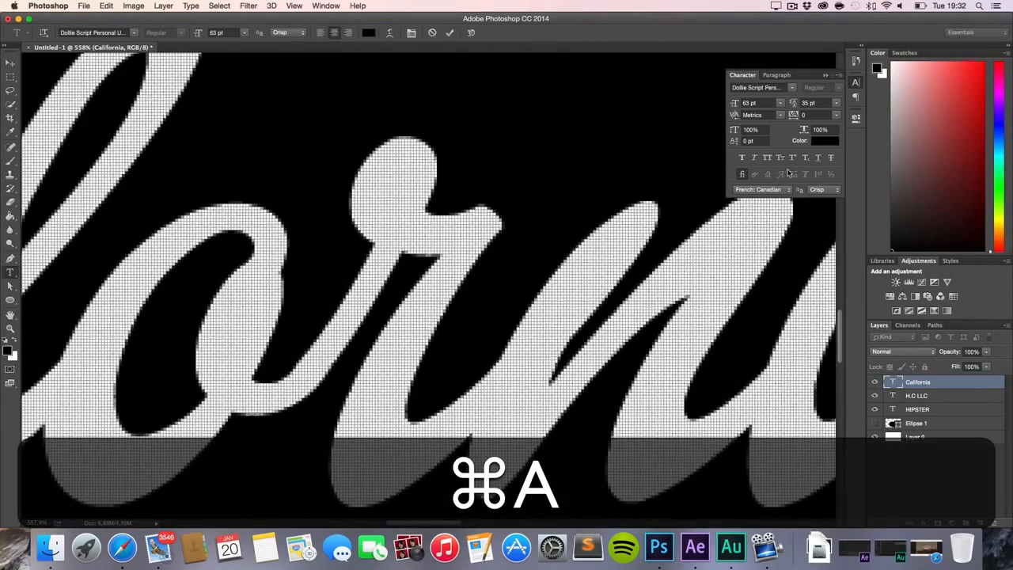
left_click_drag(793, 116, 802, 117)
left_click(807, 115)
type("0")
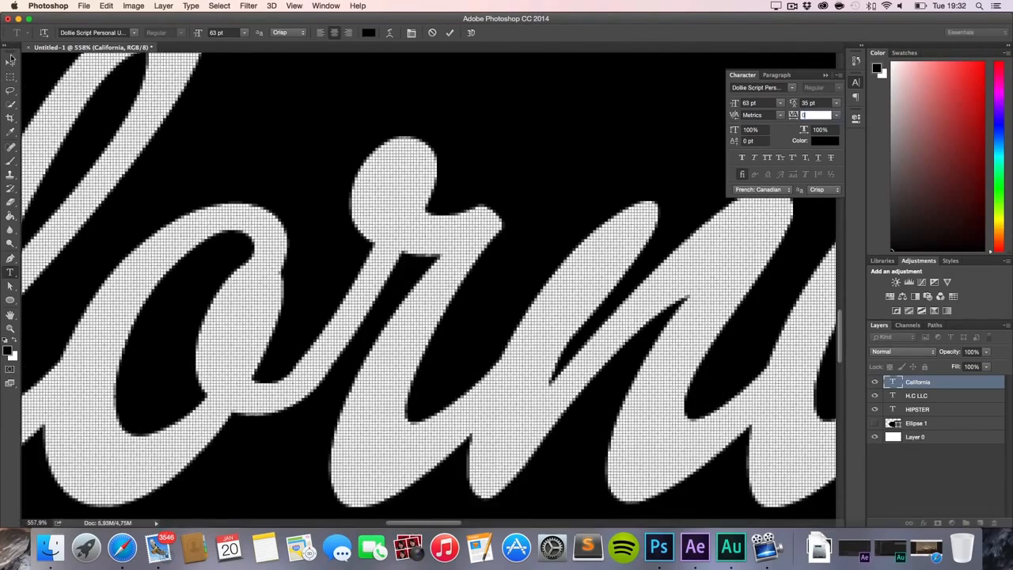
left_click(11, 62)
- Move the California text so it sits centred under the H.C LLC line
key("super+1")
key("z")
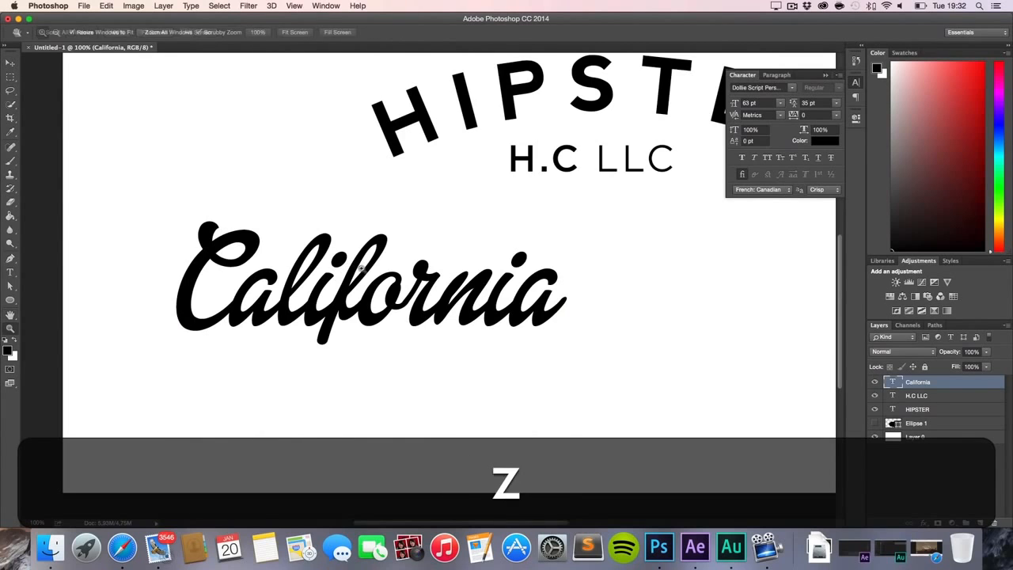
left_click(345, 264, "alt")
key("v")
left_click_drag(346, 334, 496, 319)
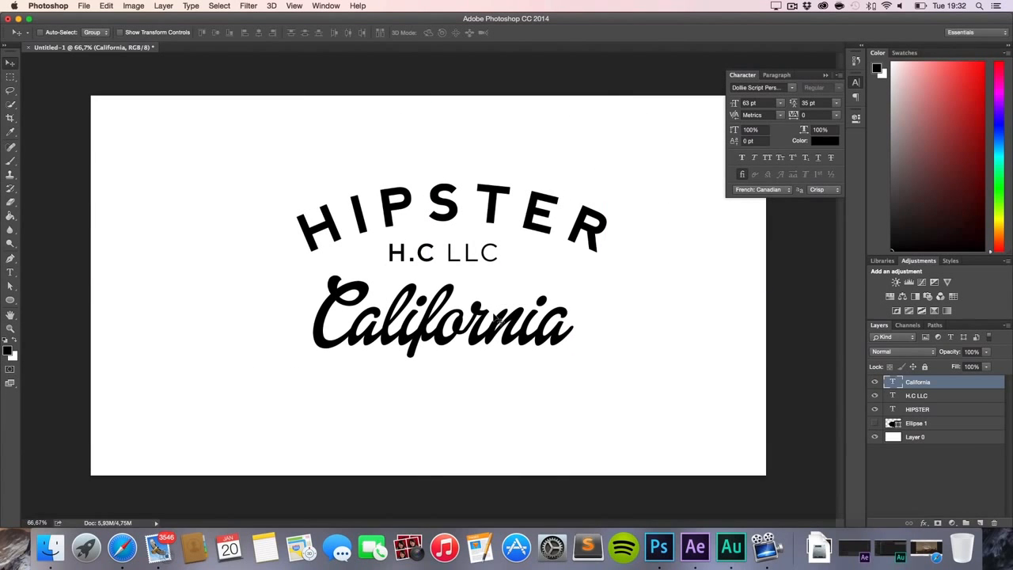
- Duplicate the H.C LLC line straight down to below the California text
key("t")
left_click(421, 254)
left_click(11, 64)
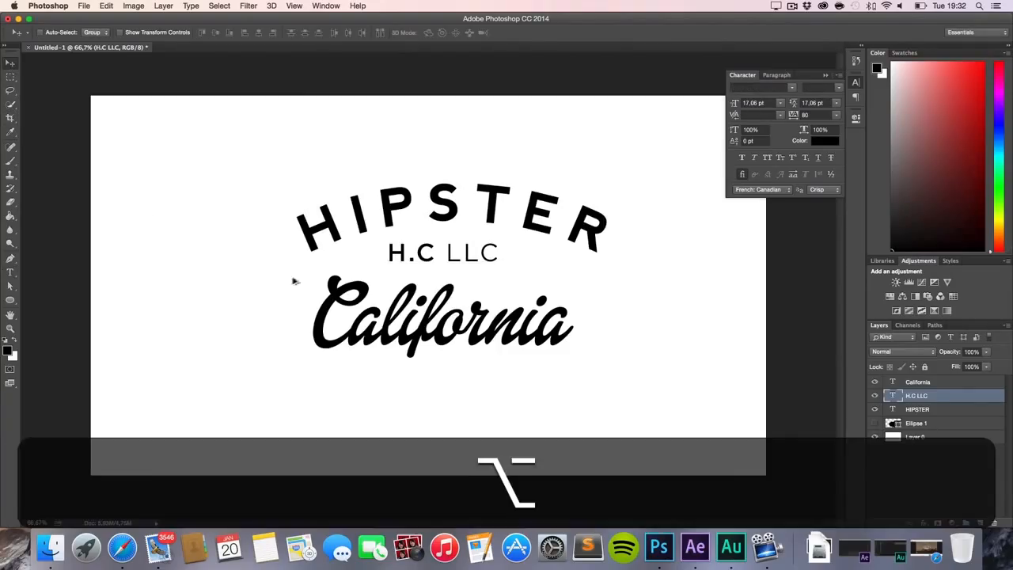
left_click_drag(411, 263, 425, 410)
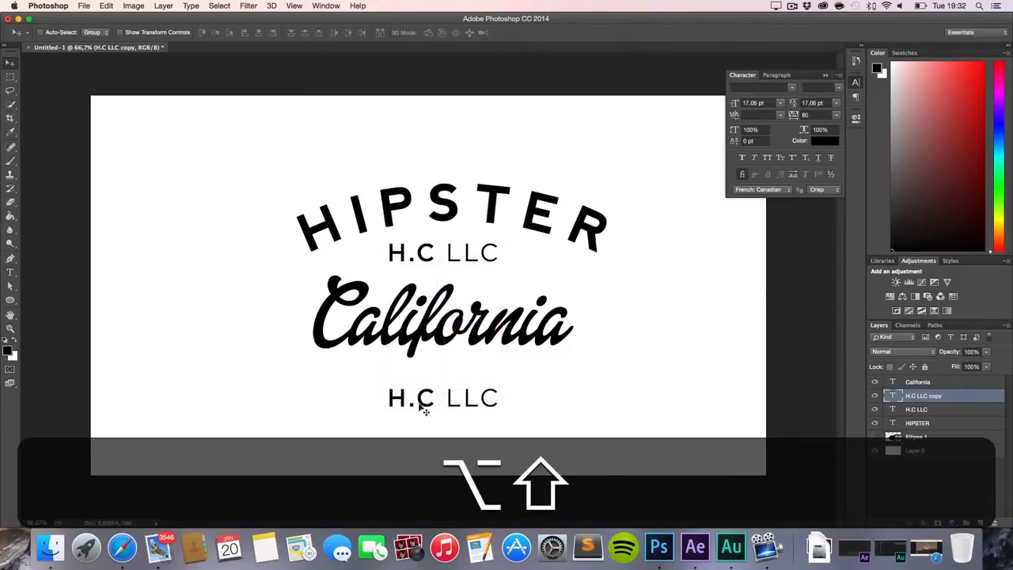
- Replace the duplicated line's text with "SINCE 2015" in capitals
key("t")
left_click(425, 405)
key("super+a")
type("SINCE 2015")
left_click_drag(431, 398, 448, 397)
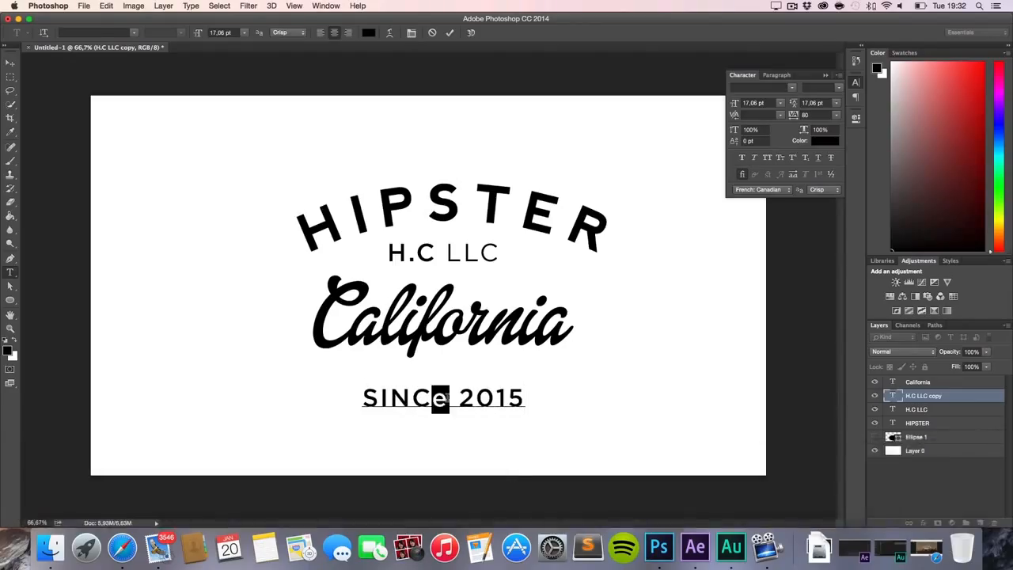
type("E")
left_click(10, 63)
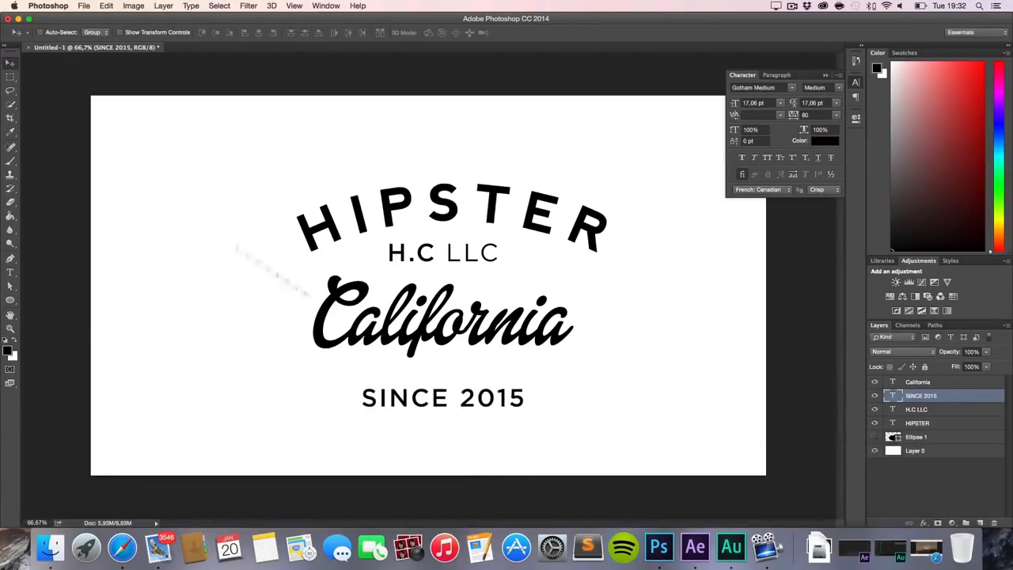
- Try scaling down the SINCE 2015 line, restore its size and position it closer beneath California
key("super+t")
left_click_drag(523, 412, 478, 391)
key("Return")
key("super+z")
key("super+v")
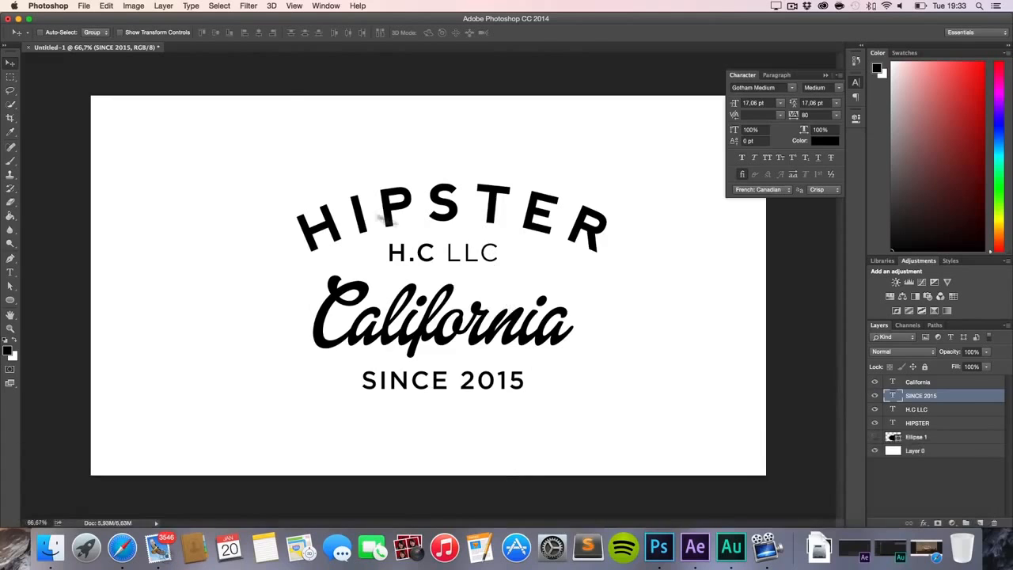
- Enlarge the arched HIPSTER text proportionally from its centre to about 126%
key("t")
left_click(358, 211)
left_click(9, 62)
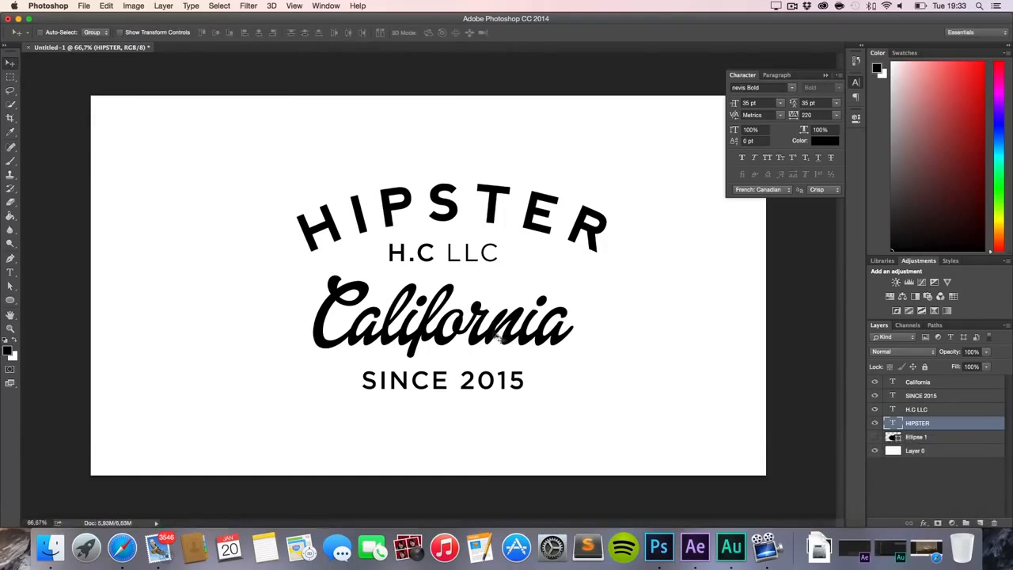
key("super+t")
left_click_drag(661, 446, 712, 482)
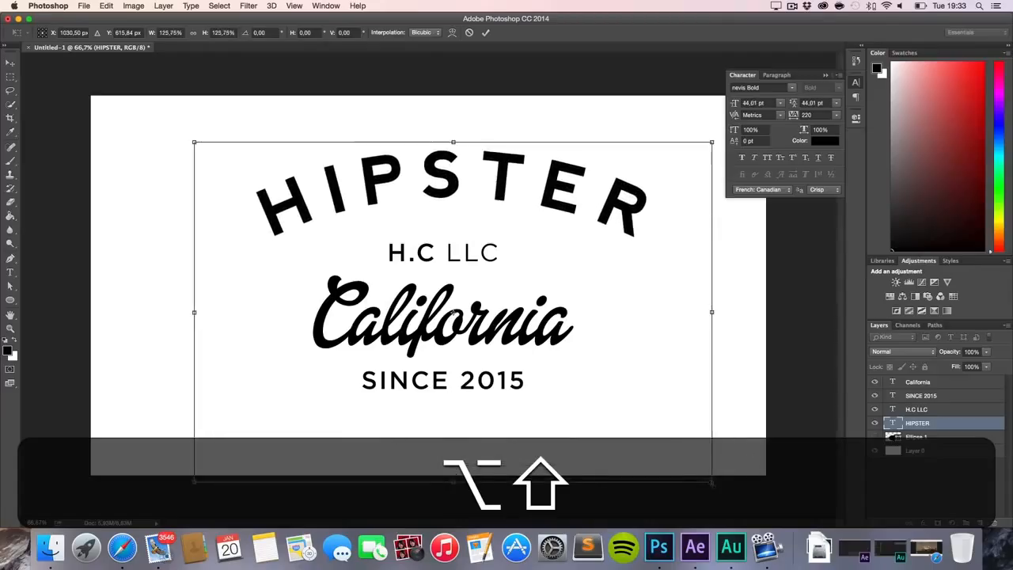
key("Return")
- Nudge the HIPSTER arc straight down, closer to the H.C LLC line
key("shift+Down")
key("shift+Down")
key("shift+Down")
key("shift+Down")
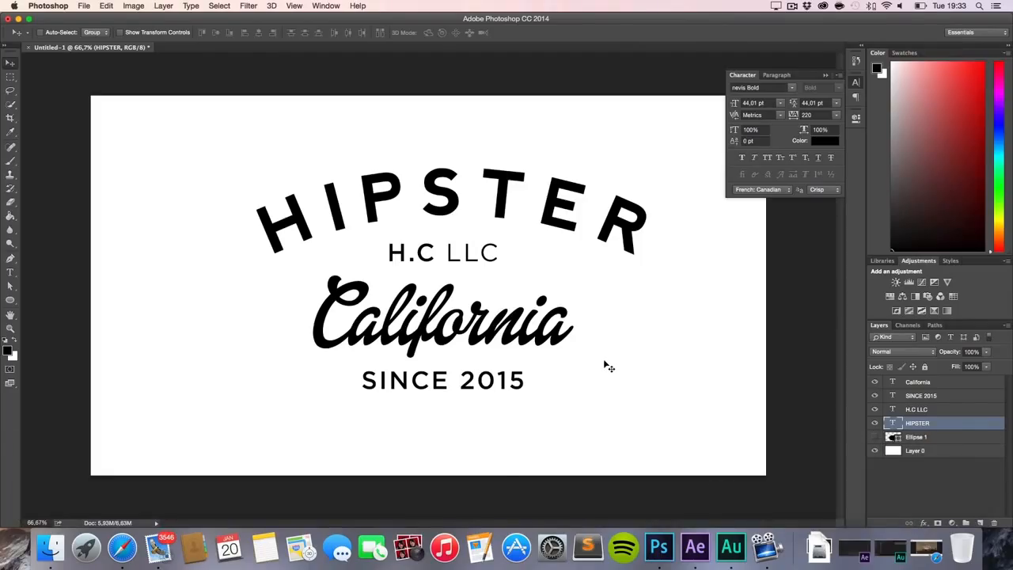
- Set the tracking of the arched HIPSTER text to 280
key("t")
key("super+a")
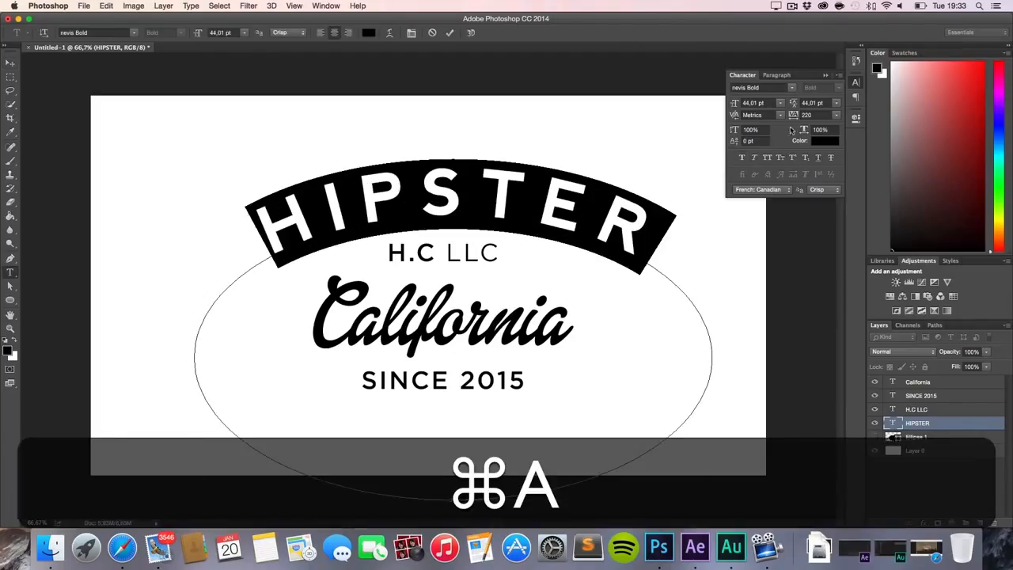
left_click_drag(793, 119, 804, 119)
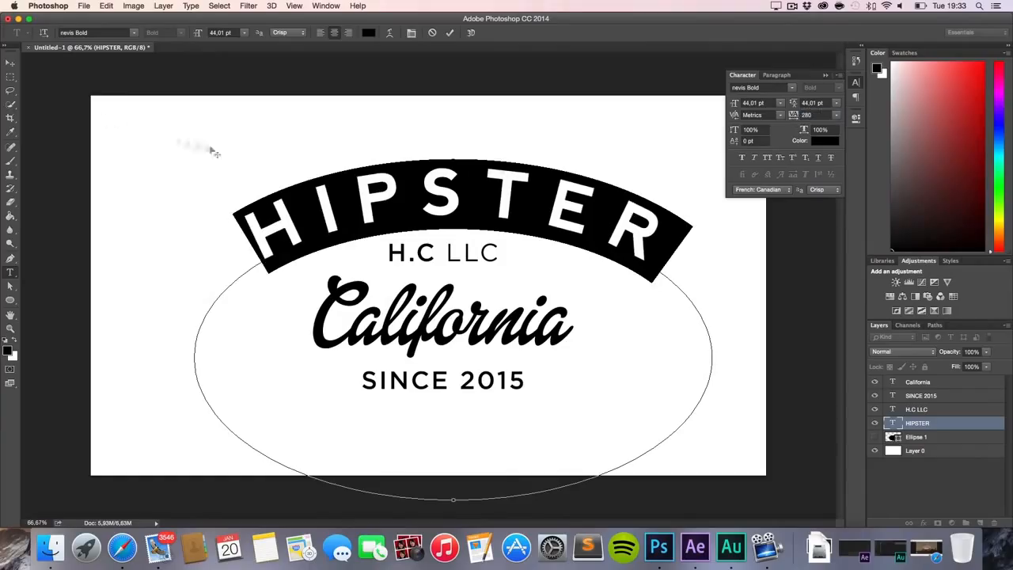
left_click(11, 63)
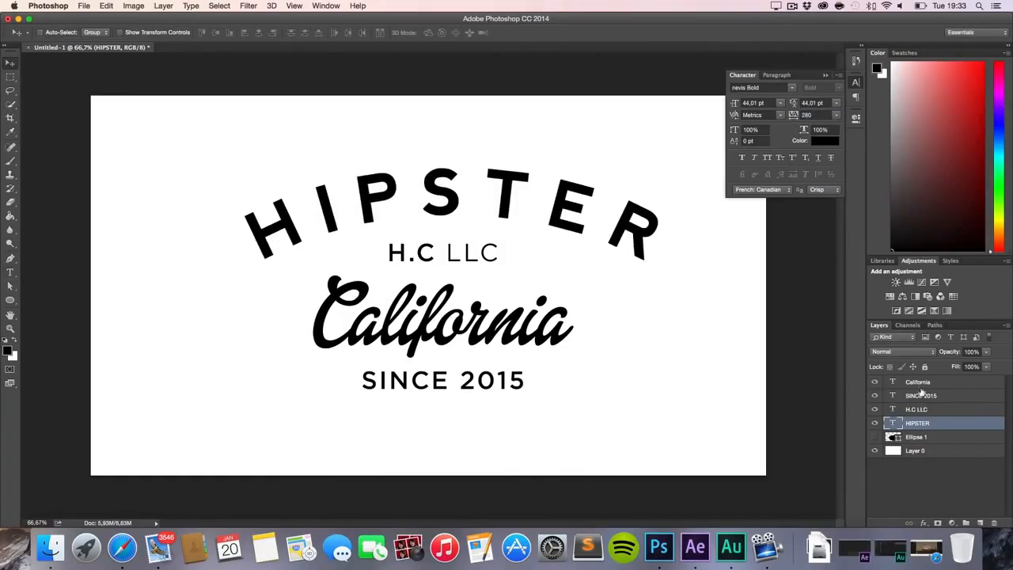
- Nudge the California text slightly up to balance the spacing between the lines above and below it
left_click(917, 382)
key("shift+v")
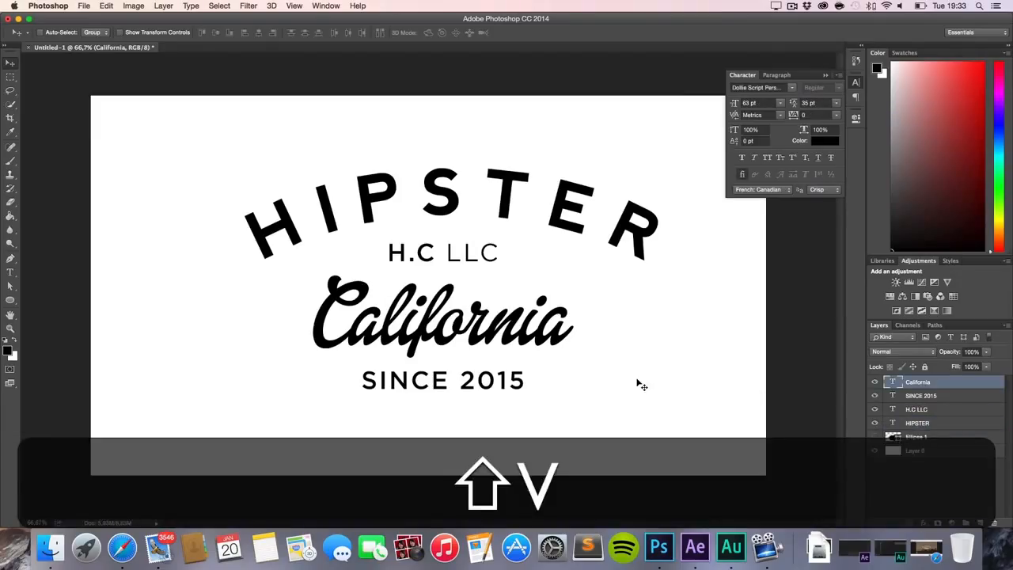
key("shift+Up")
key("Down")
key("Down")
key("Down")
key("Down")
key("Down")
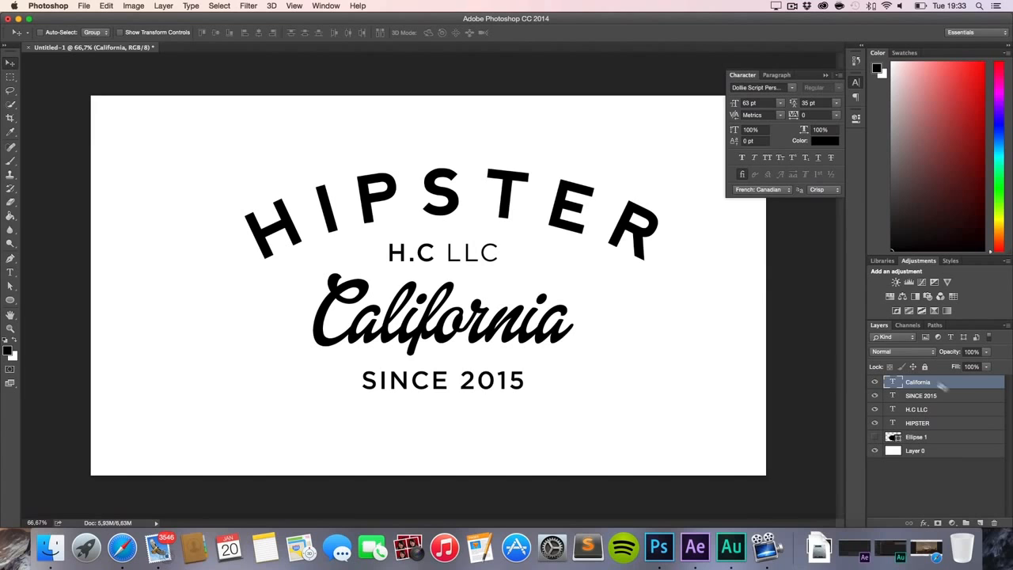
- Delete the hidden Ellipse 1 layer and the white Layer 0 background
left_click(917, 439)
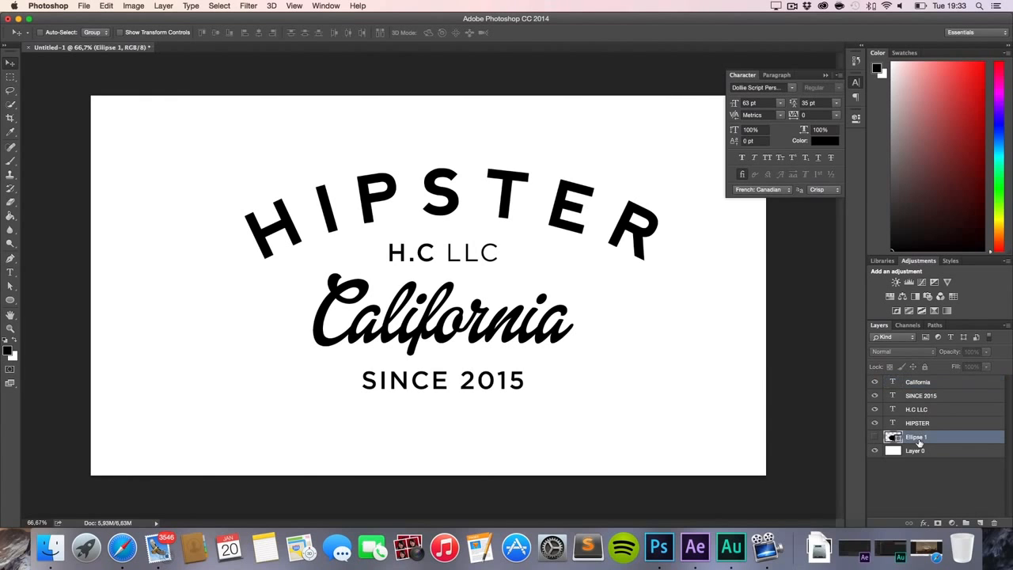
key("BackSpace")
key("BackSpace")
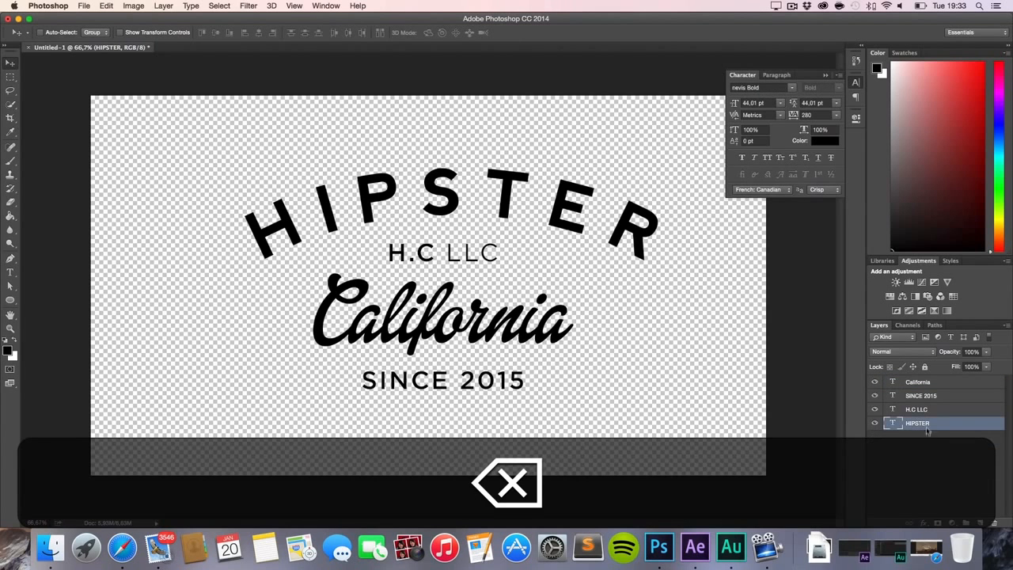
- Group the California, SINCE 2015, H.C LLC and HIPSTER text layers together
left_click(921, 382, "shift")
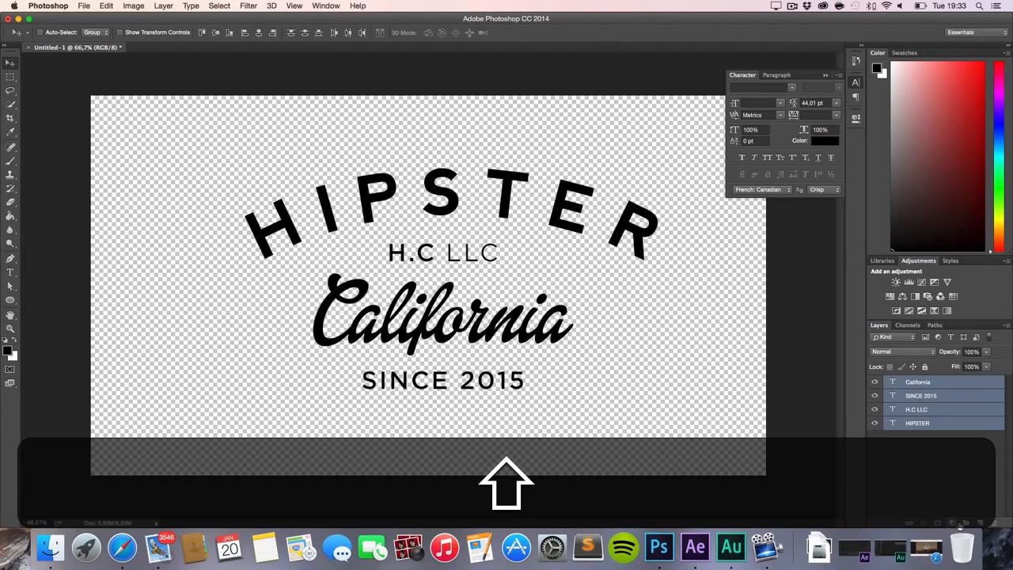
left_click(965, 523, "shift")
key("shift+v")
- Centre the logo group vertically and horizontally on the whole canvas, and clear the selection
key("super+a")
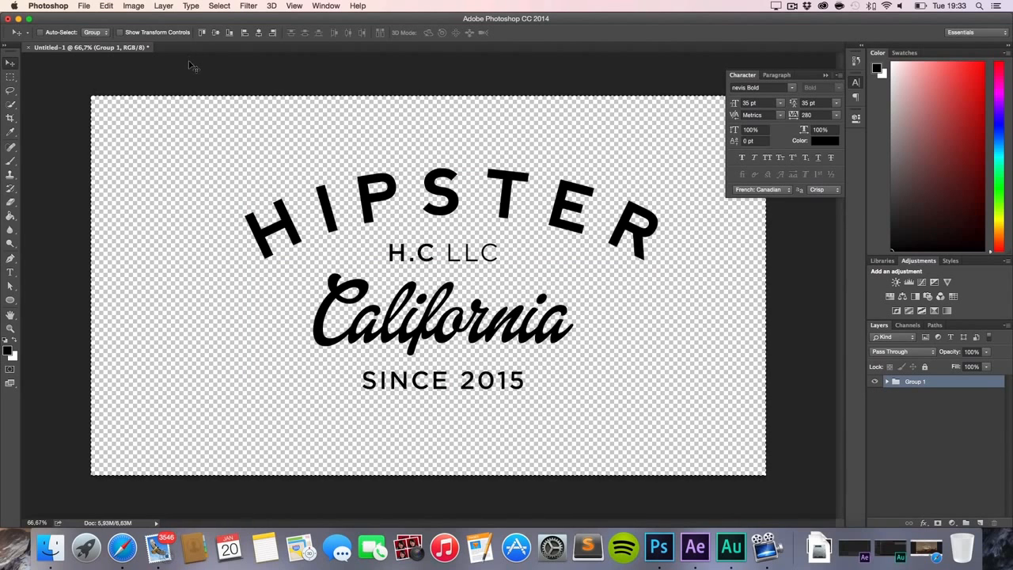
key("shift+Down")
key("shift+Left")
key("shift+Left")
key("shift+Left")
key("shift+Left")
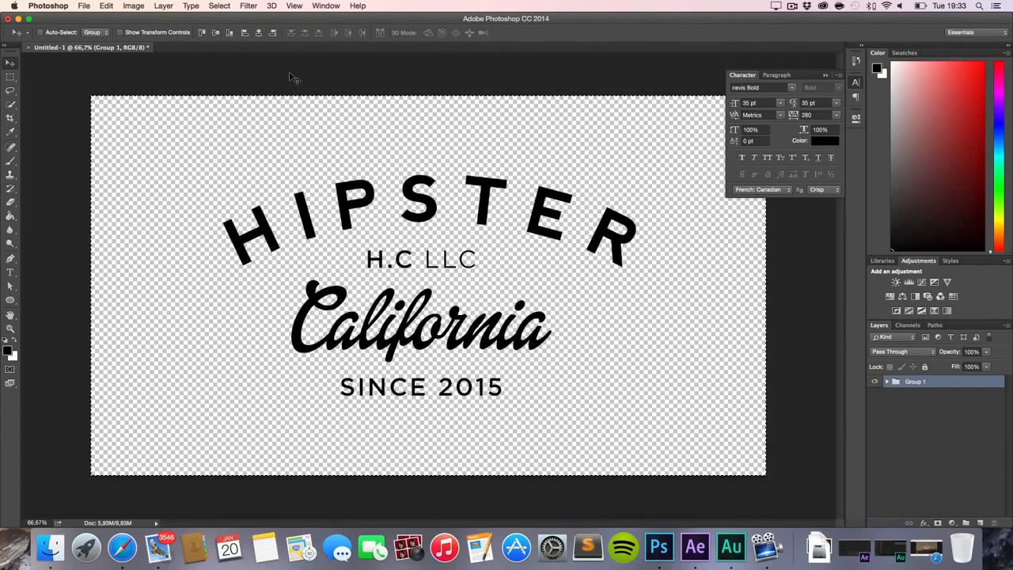
key("m")
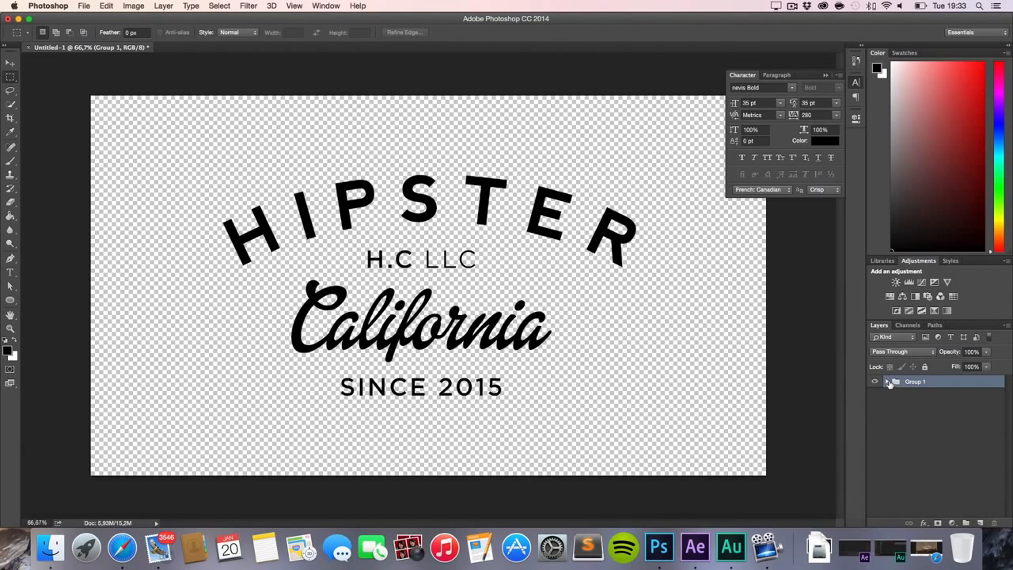
- Move the California, SINCE 2015, H.C LLC and HIPSTER text layers out of Group 1 and delete the empty group
left_click(888, 382)
left_click(918, 396)
left_click(923, 436, "shift")
mouse_move(926, 393)
left_mouse_down()
mouse_move(921, 380)
mouse_move(920, 390)
left_mouse_up()
left_click(912, 442)
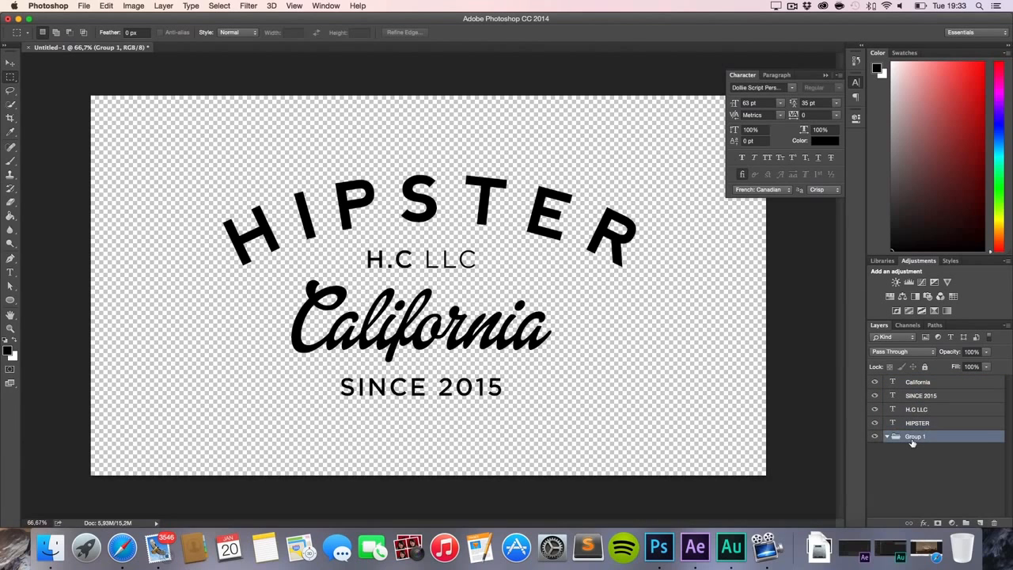
key("BackSpace")
key("m")
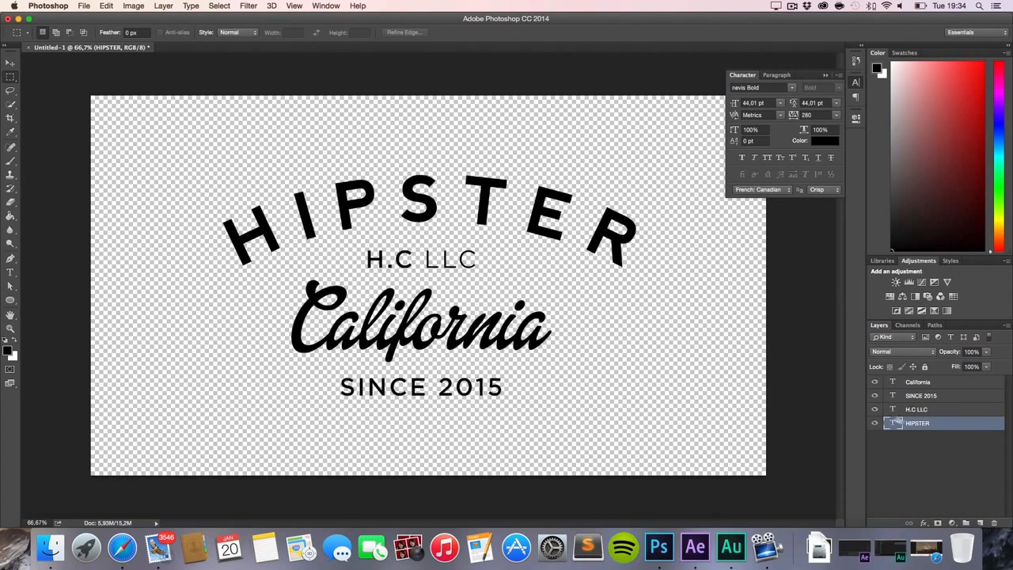
key("h")
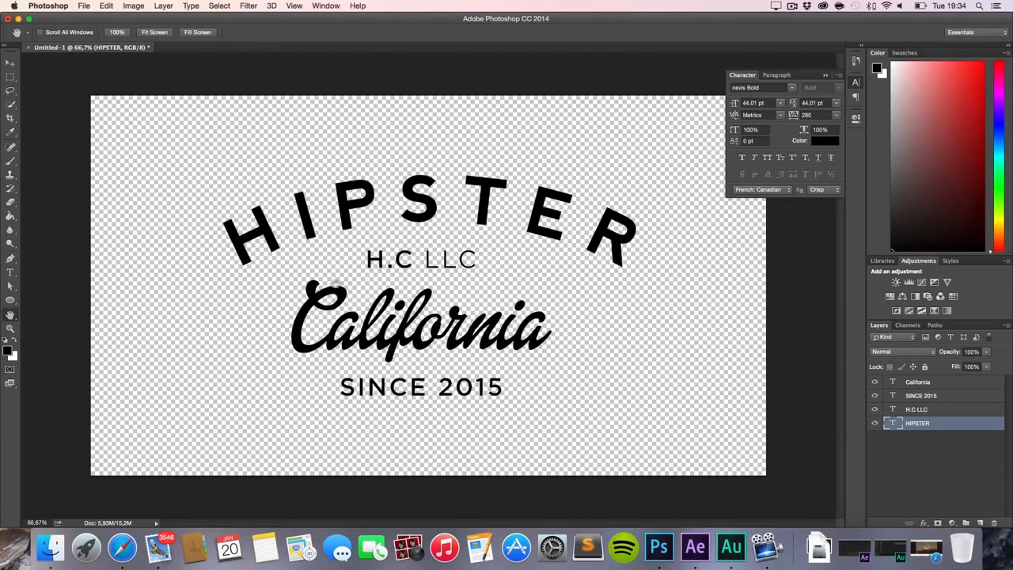
- Save the document to the Desktop in Photoshop format as Logo.psd, accepting the default save options
left_click(48, 5)
mouse_move(85, 6)
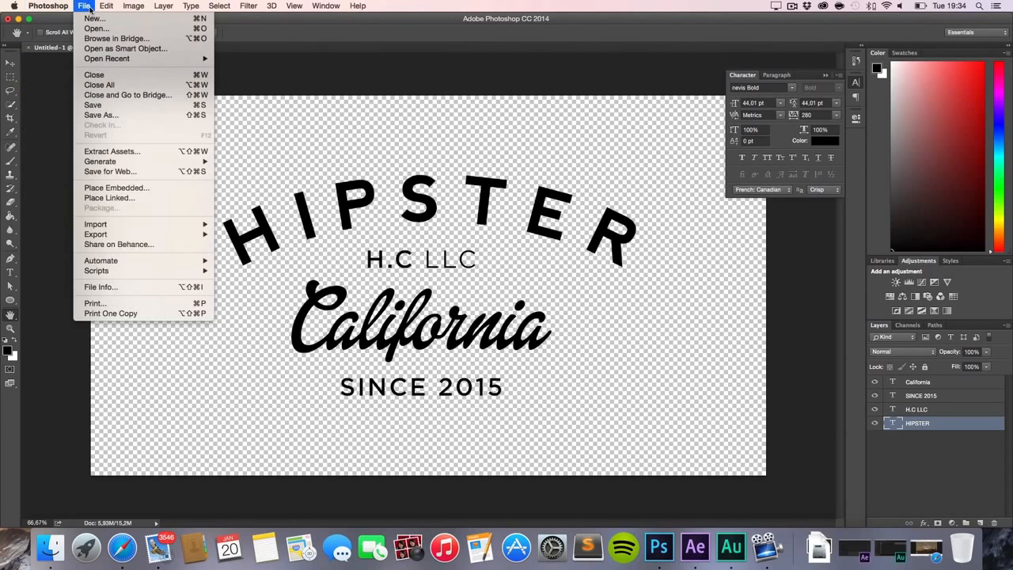
left_click(101, 115)
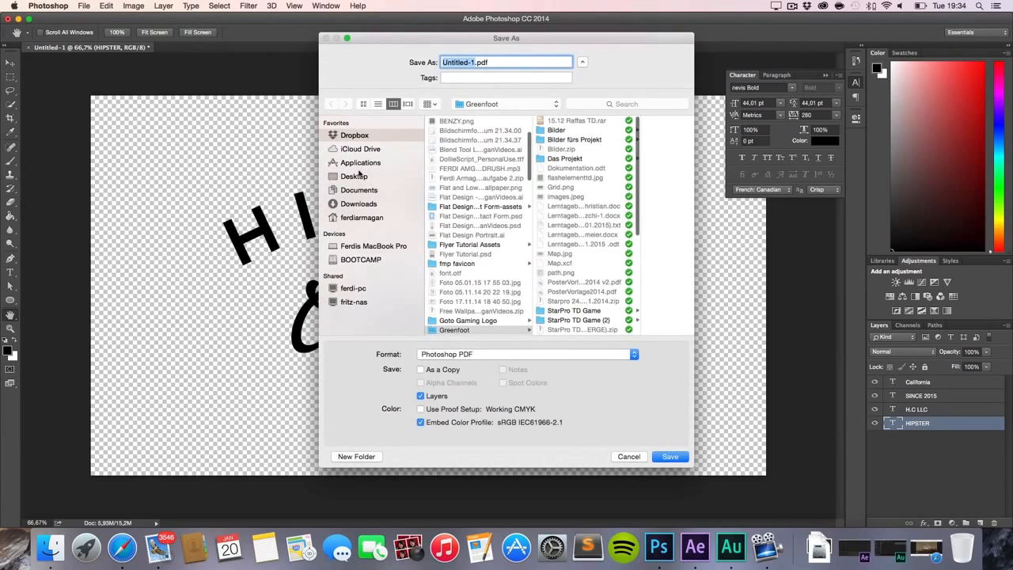
left_click(354, 175)
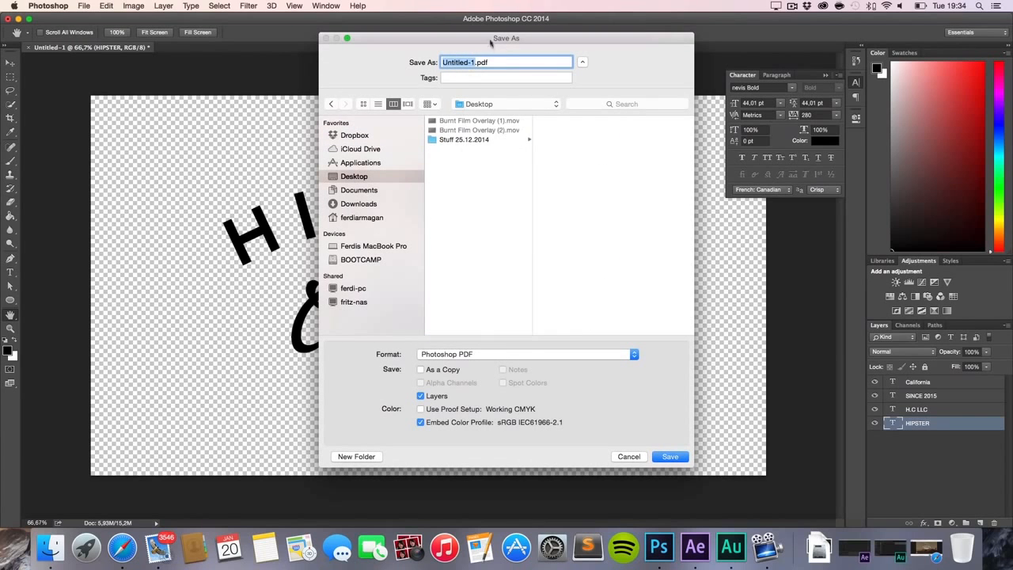
left_click(458, 353)
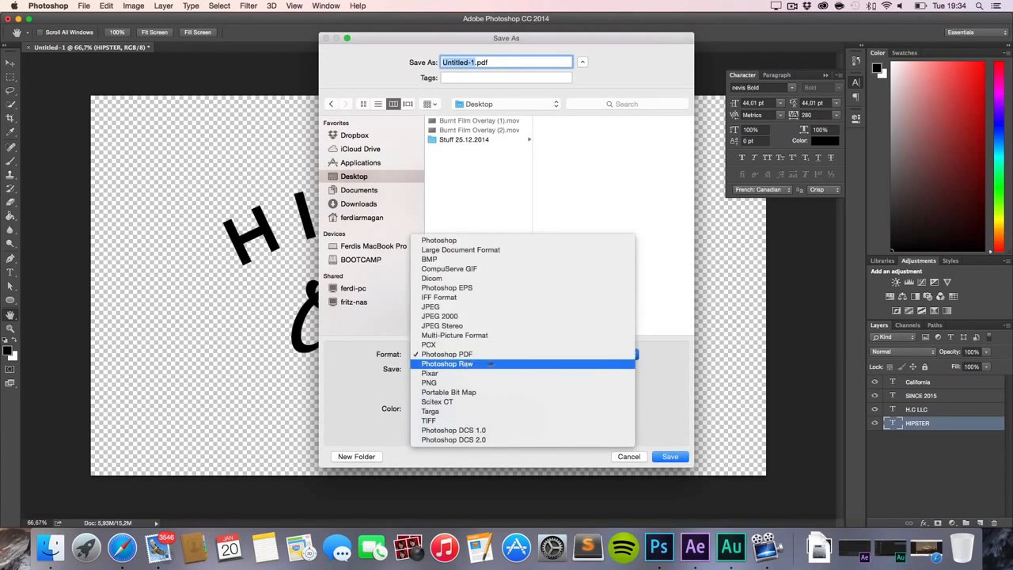
left_click(457, 236)
type("Logo.psd")
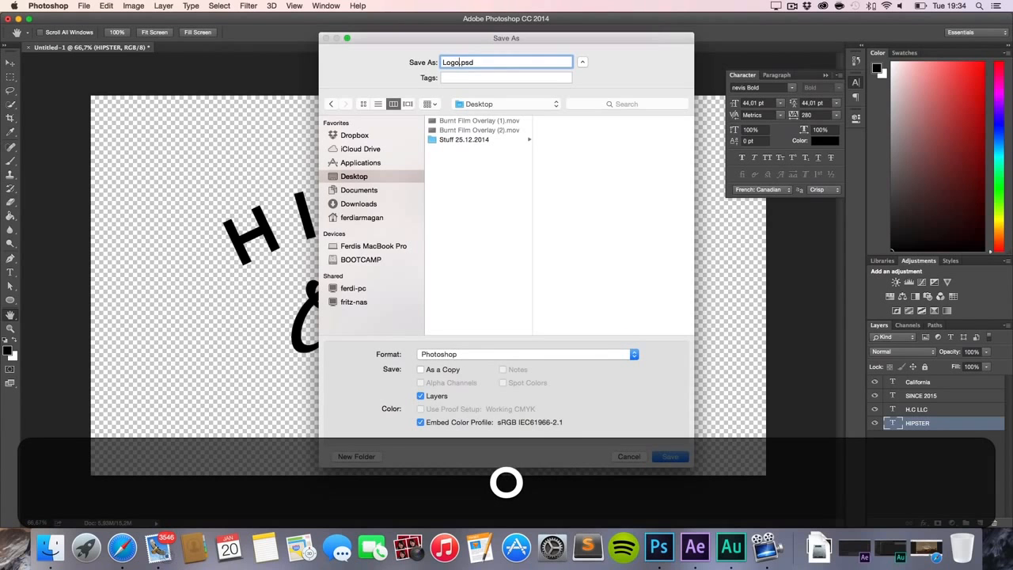
key("Return")
key("Return")
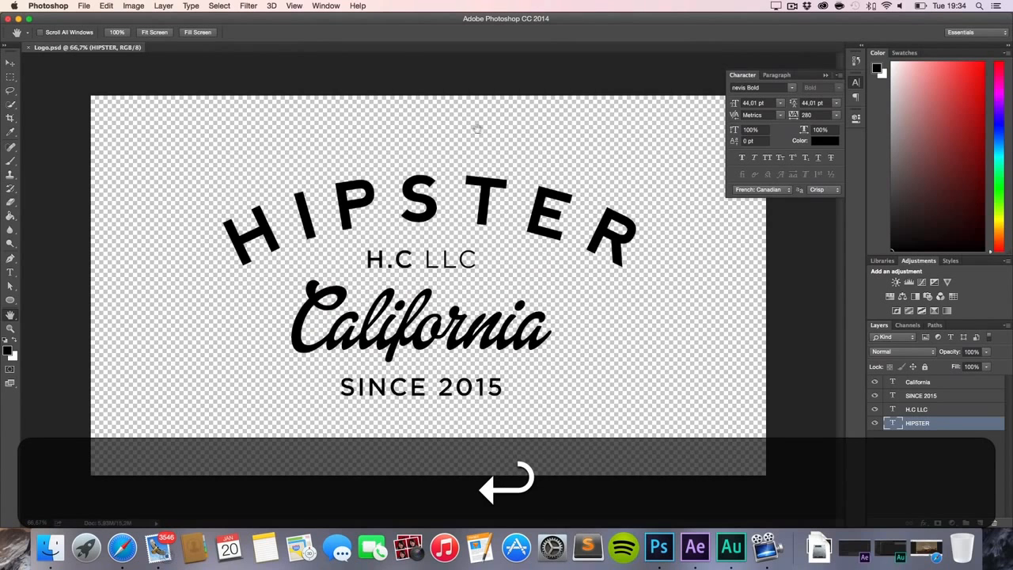
- Switch to After Effects and create a new 1920 × 1080 composition with a frame rate of 30 fps
left_click(693, 547)
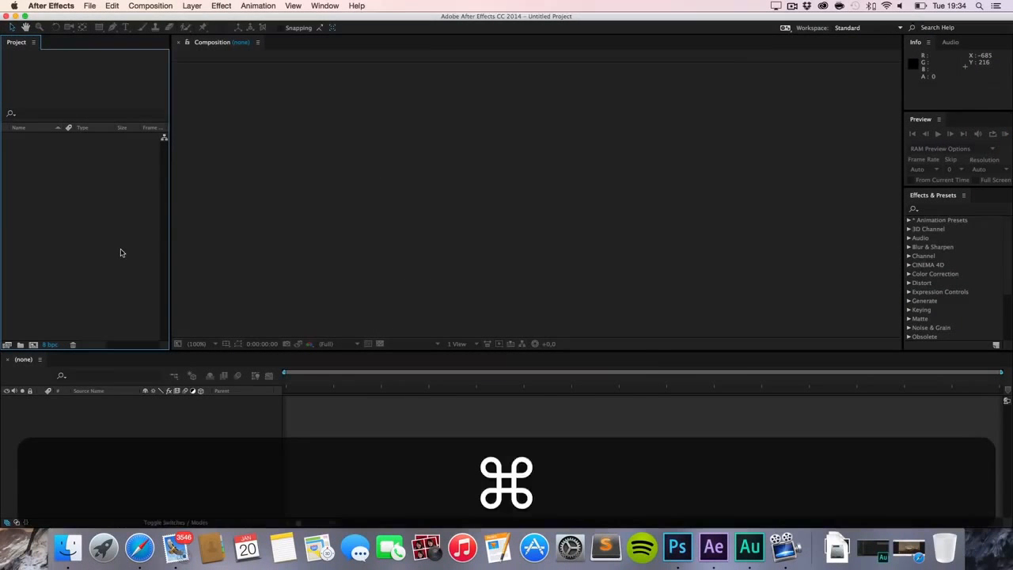
key("super+n")
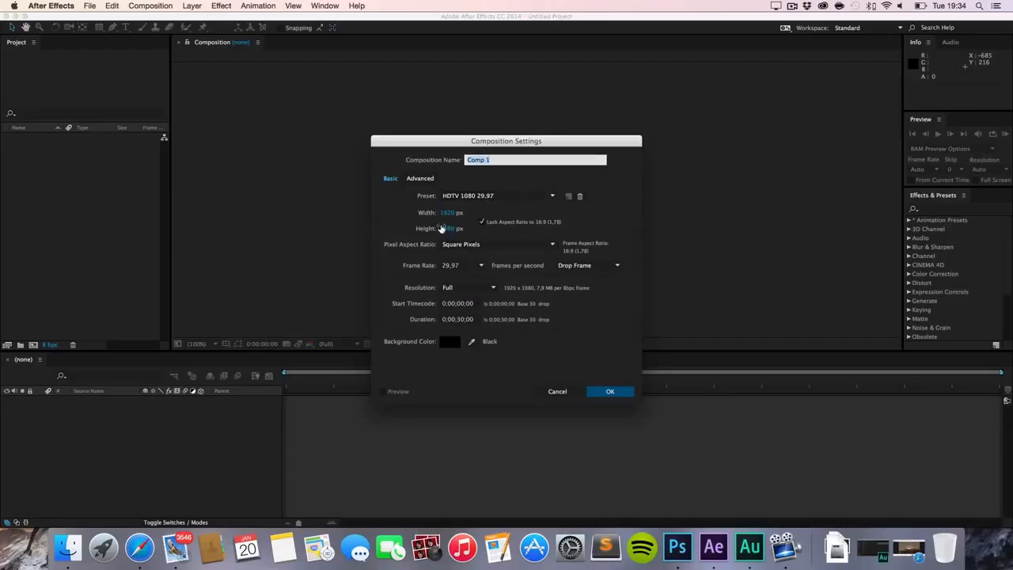
left_click(480, 267)
left_click(481, 268)
left_click(480, 267)
left_click(491, 345)
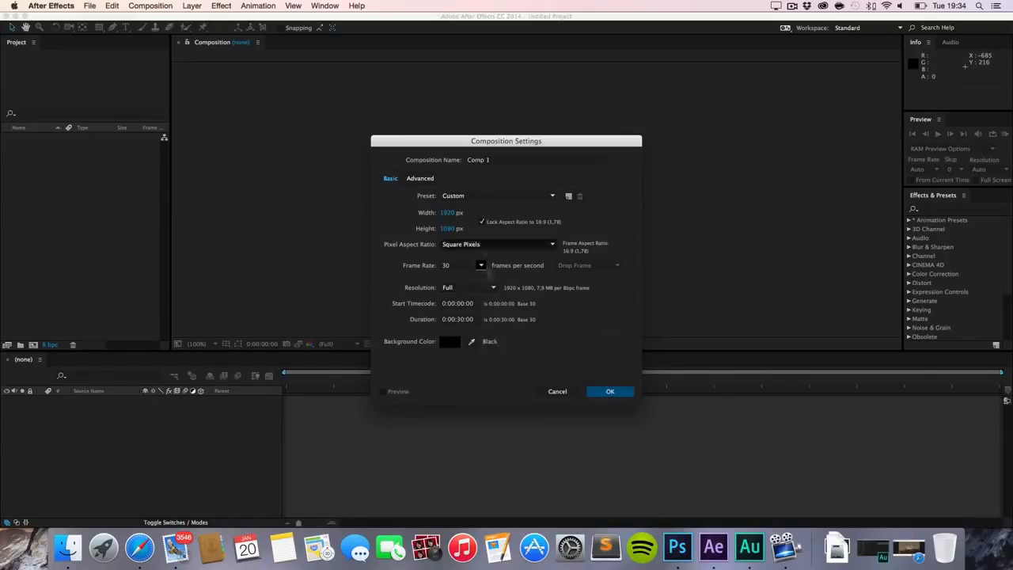
left_click(609, 393)
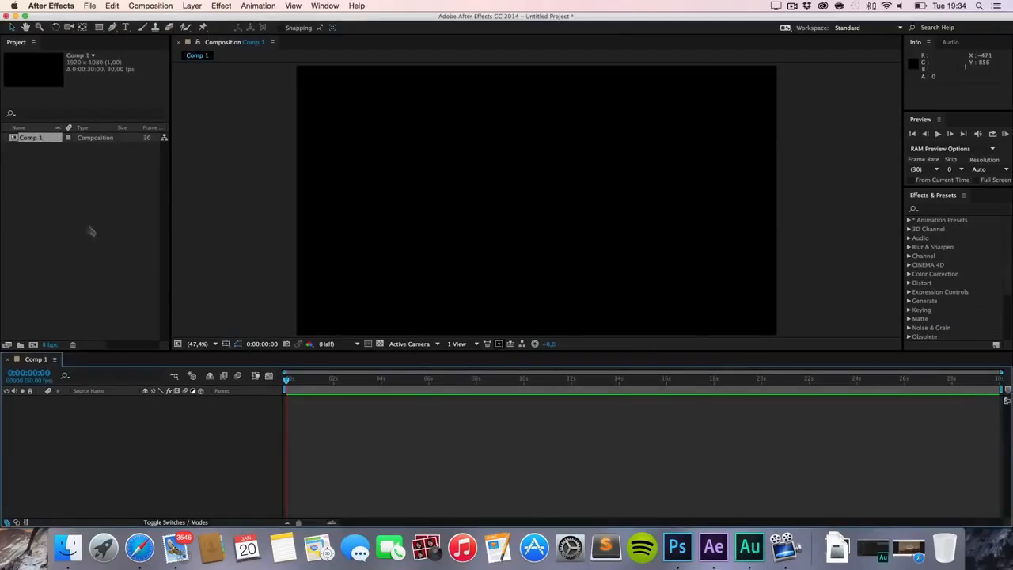
- Import Logo.psd from the Desktop as a Composition with editable layer styles
double_click(72, 208)
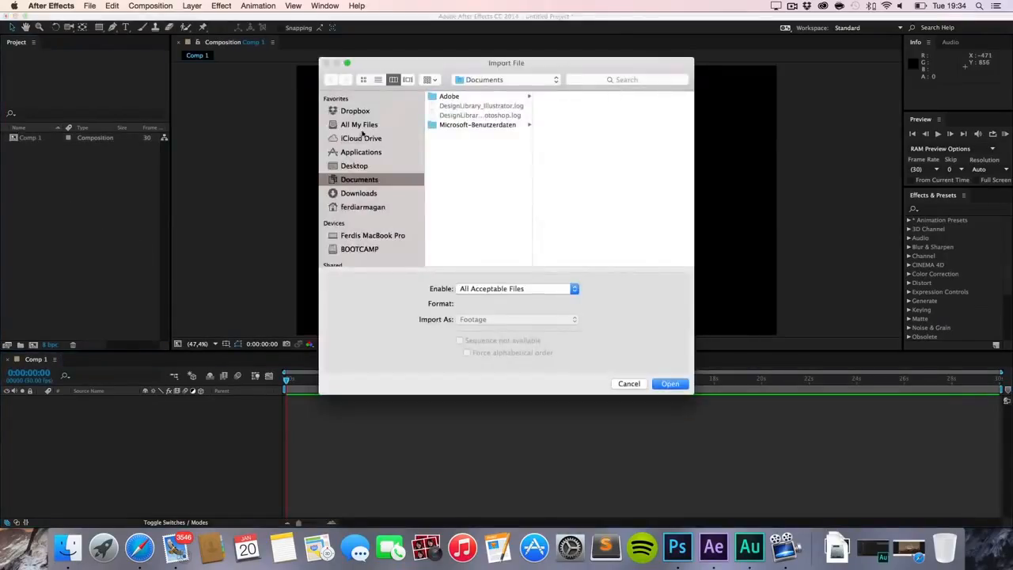
left_click(354, 165)
left_click(454, 116)
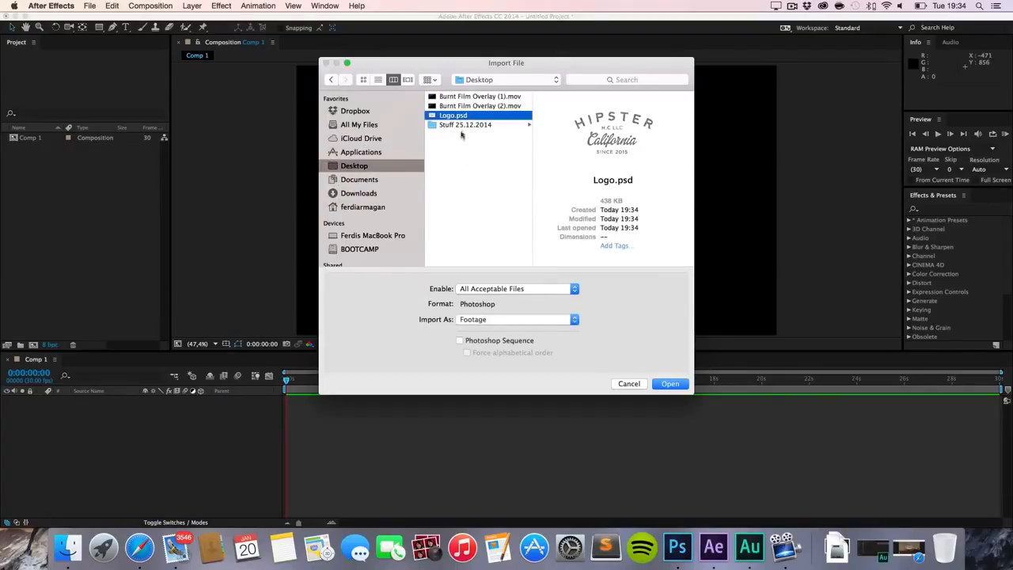
left_click(505, 322)
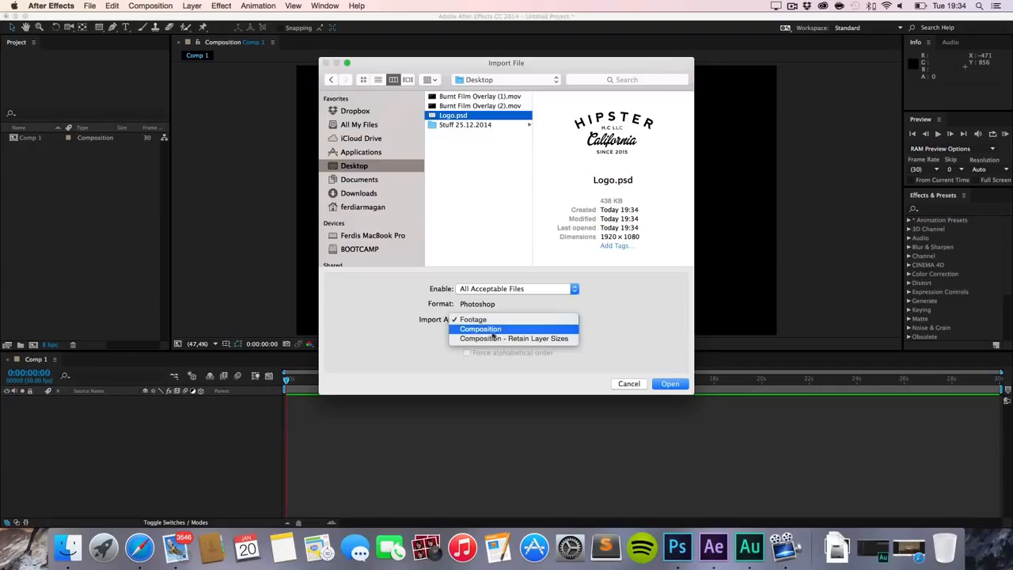
left_click(490, 329)
left_click(661, 387)
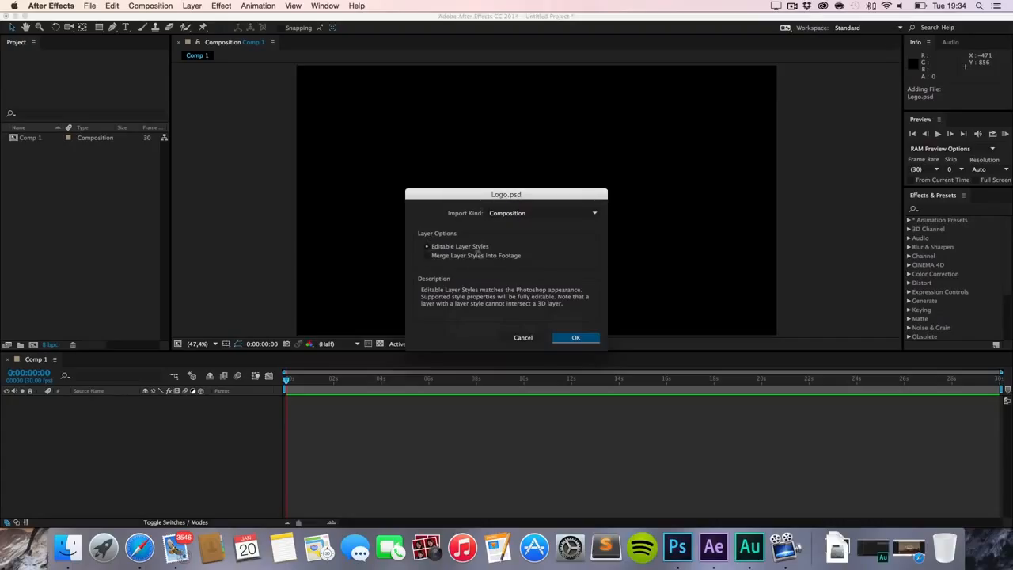
left_click(566, 337)
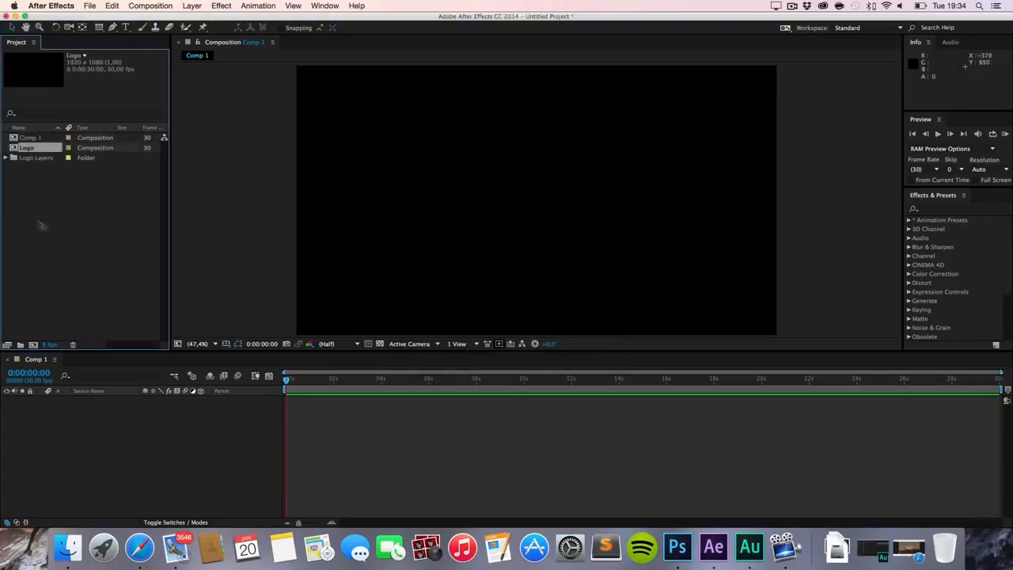
- Add the four layers from the Logo Layers folder to Comp 1's timeline and convert them to editable text
left_click(6, 158)
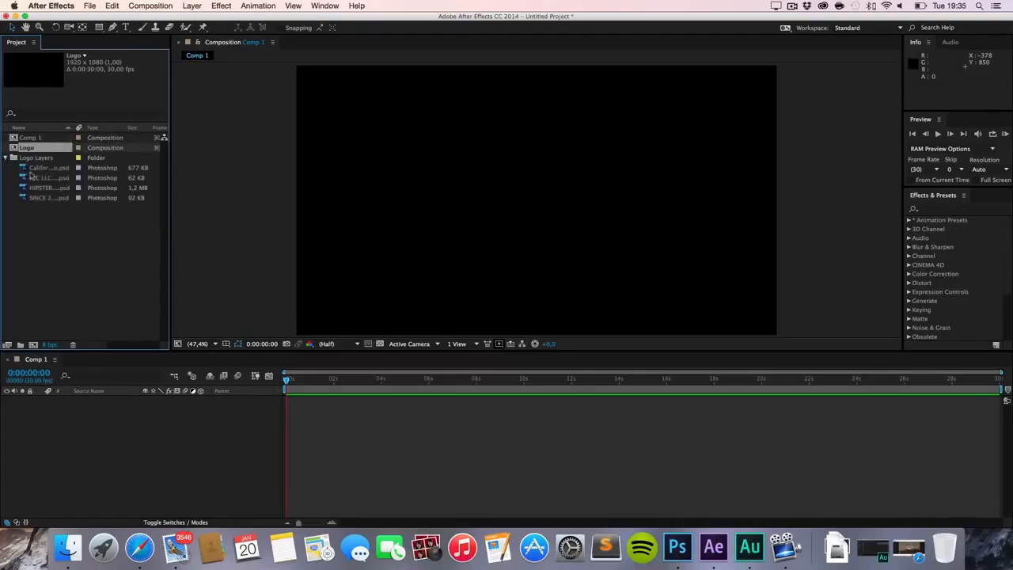
left_click(39, 168)
left_click(47, 197, "shift")
left_click_drag(69, 390, 70, 427)
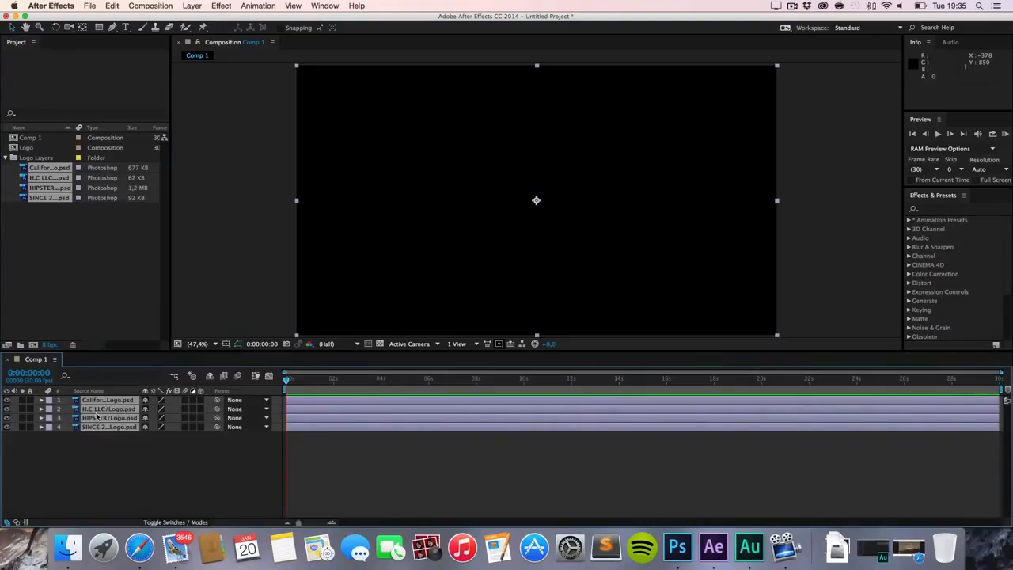
right_click(97, 417)
left_click(140, 385)
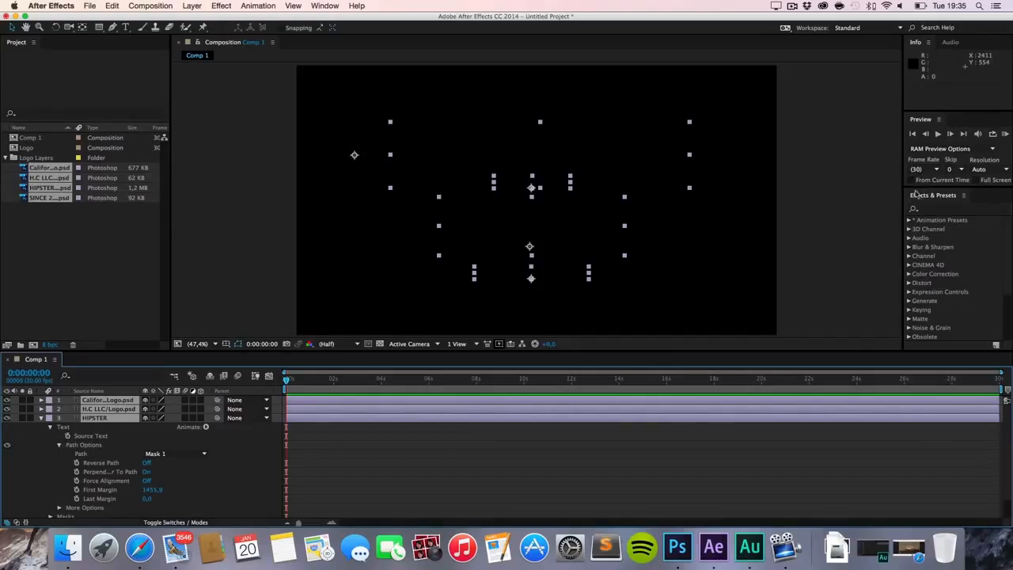
- Show the character settings, set the fill colour of all four text layers to white (FFFFFF), and collapse the HIPSTER layer's properties
left_click_drag(902, 195, 867, 194)
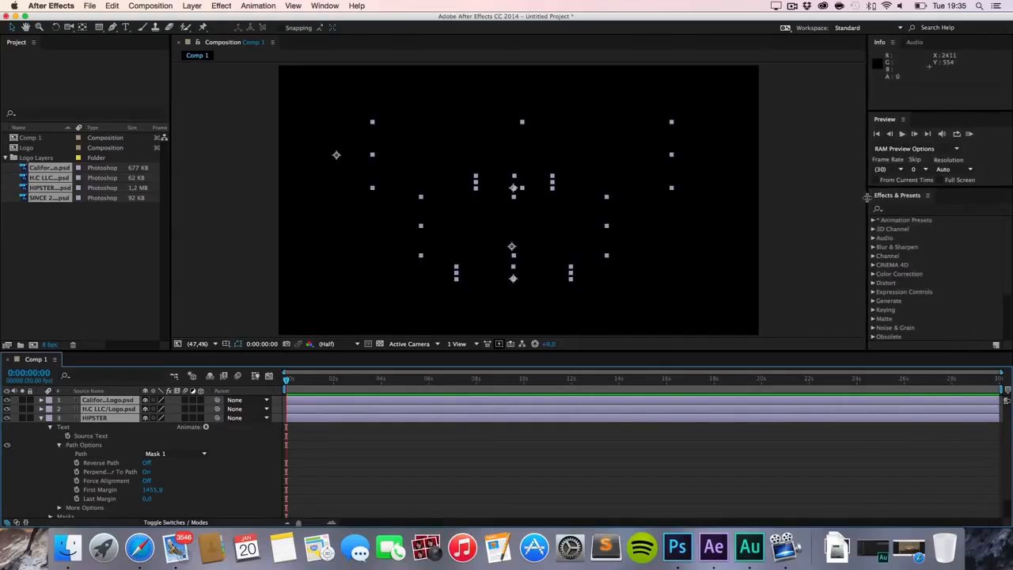
left_click(325, 5)
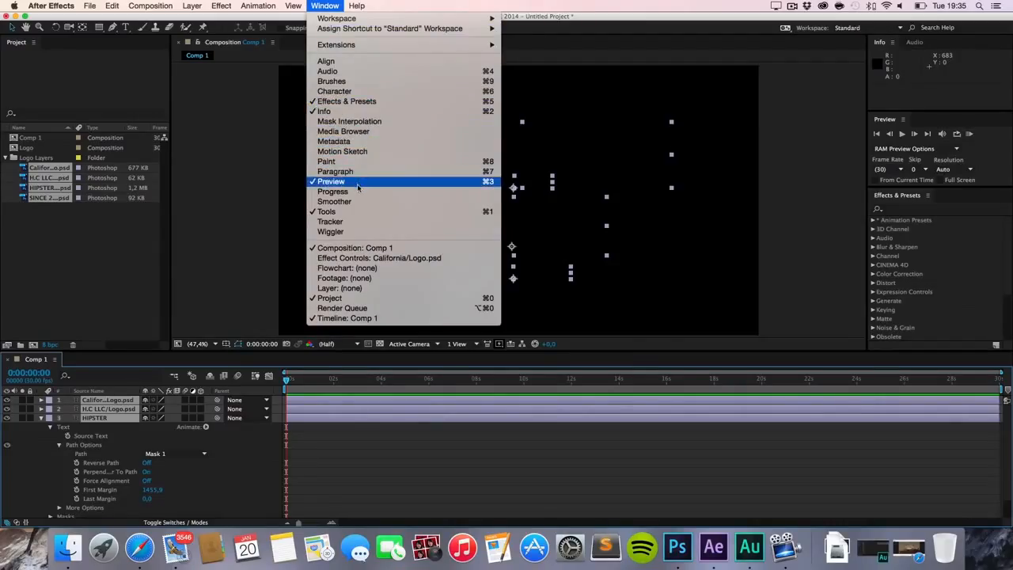
left_click(333, 91)
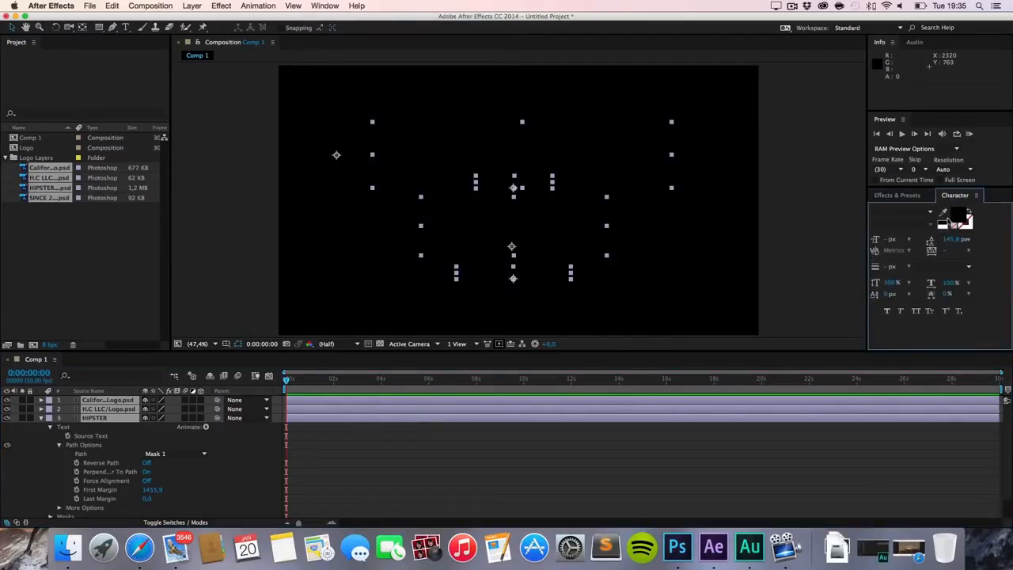
left_click(955, 217)
left_click_drag(451, 235, 333, 194)
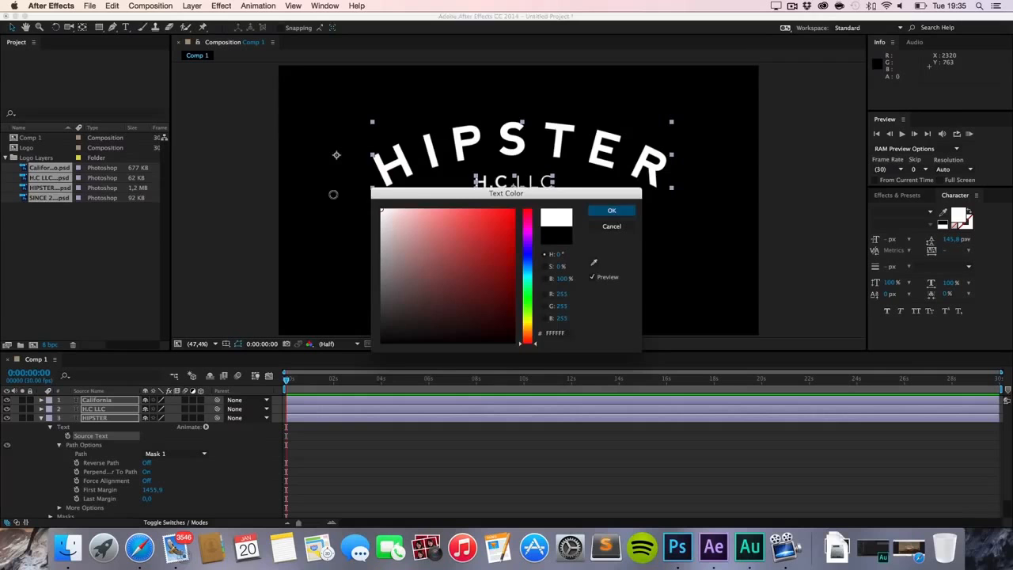
left_click(614, 212)
left_click(779, 240)
scroll(544, 243, "down", 1)
scroll(538, 225, "up", 1)
mouse_move(529, 201)
left_mouse_down()
mouse_move(522, 187)
mouse_move(521, 210)
left_mouse_up()
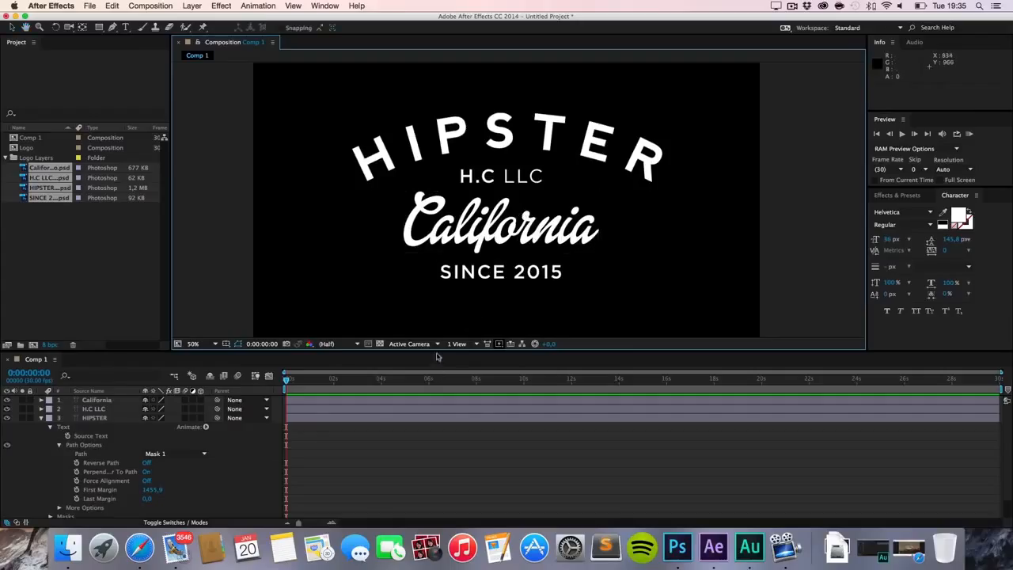
left_click(43, 419)
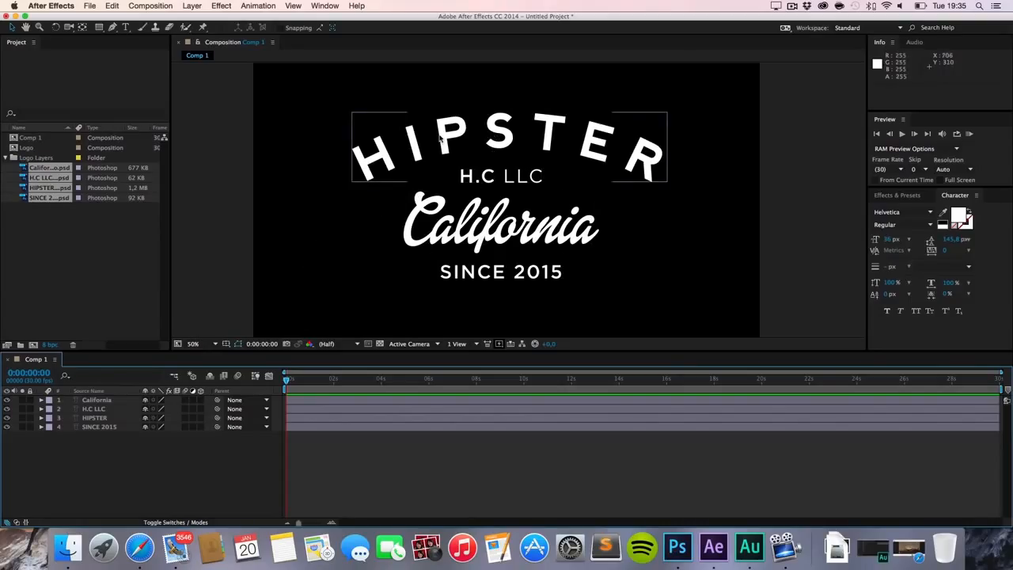
key("super+t")
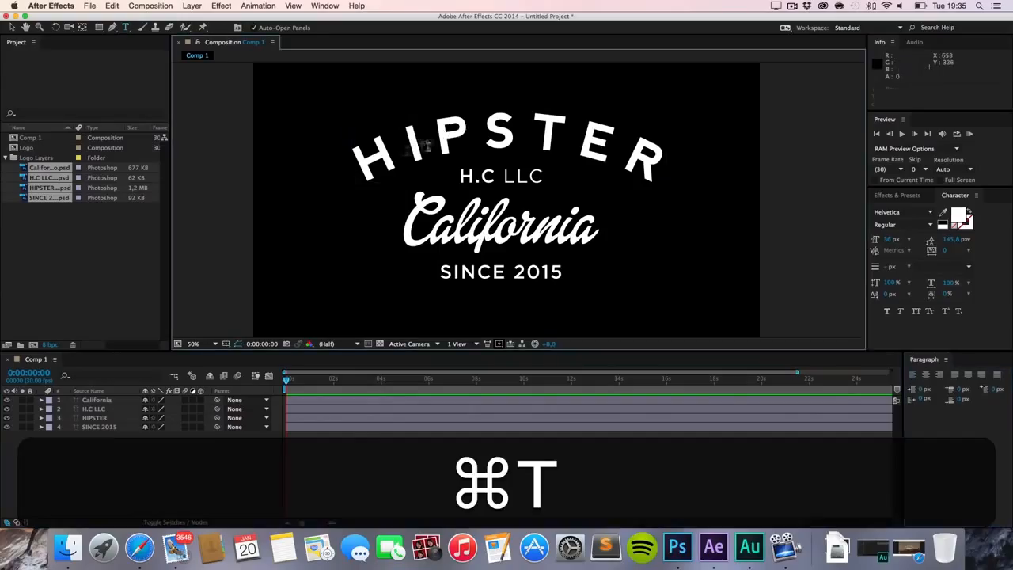
left_click(411, 144)
key("super+z")
key("super+t")
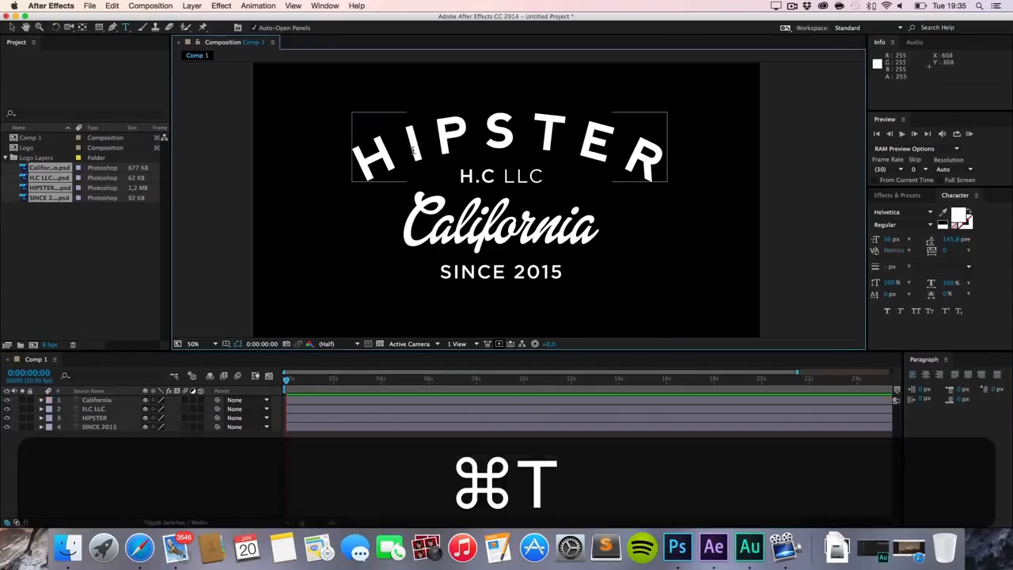
key("t")
left_click_drag(408, 145, 476, 127)
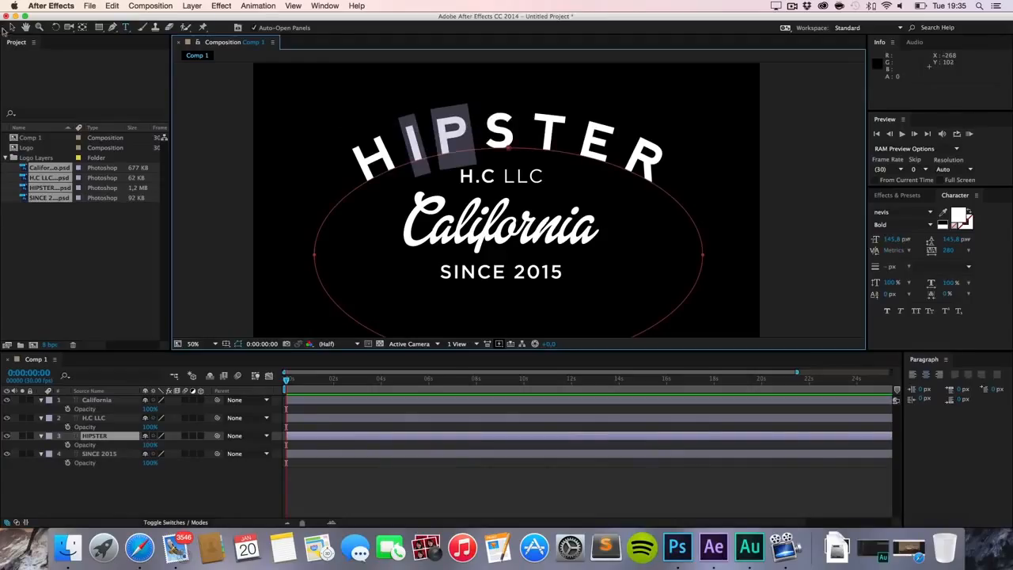
left_click(11, 27)
left_click(195, 234)
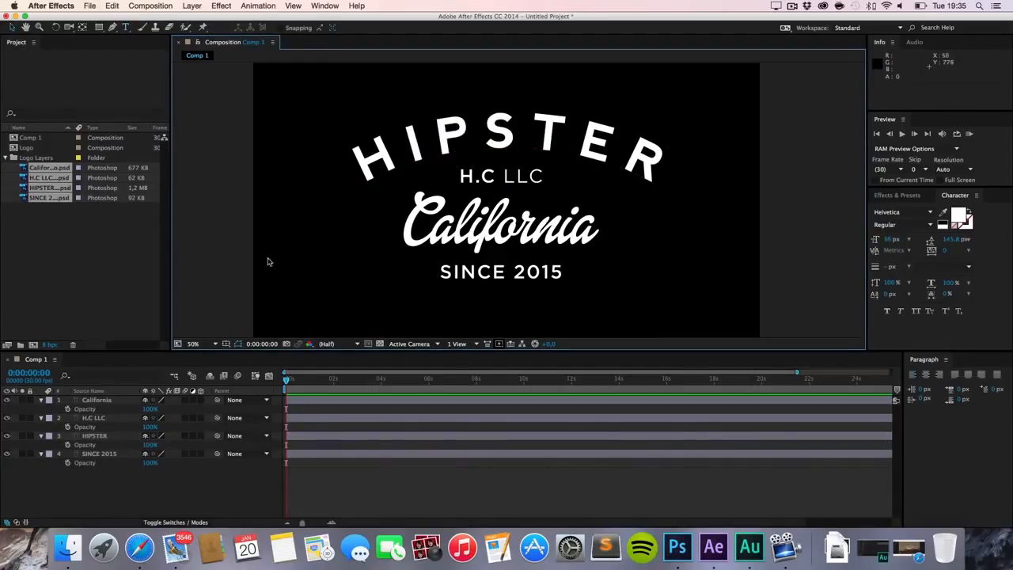
- Replace the arched HIPSTER text with HELLO using the Type tool
key("super+t")
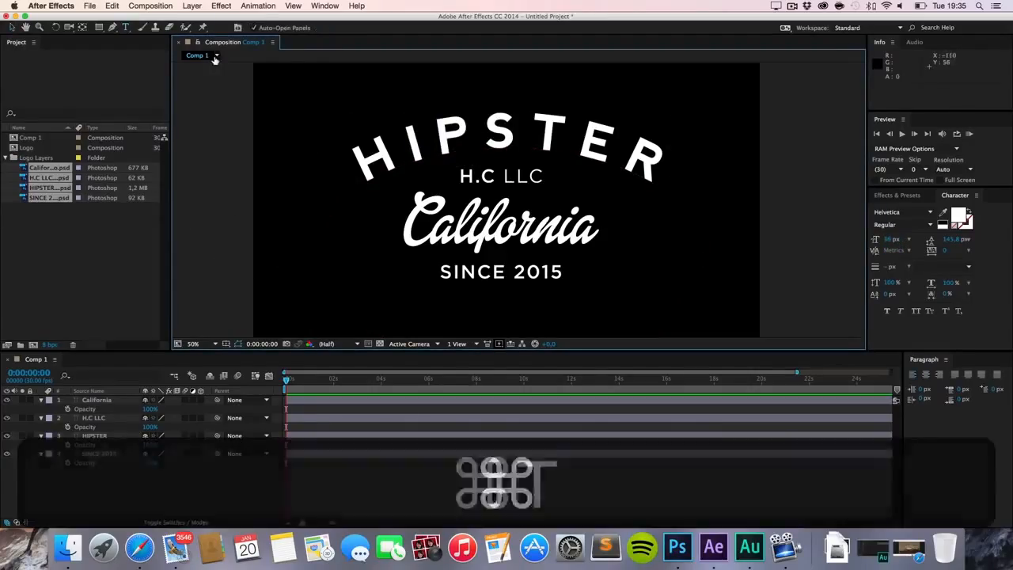
left_click(383, 152)
left_click_drag(382, 152, 589, 141)
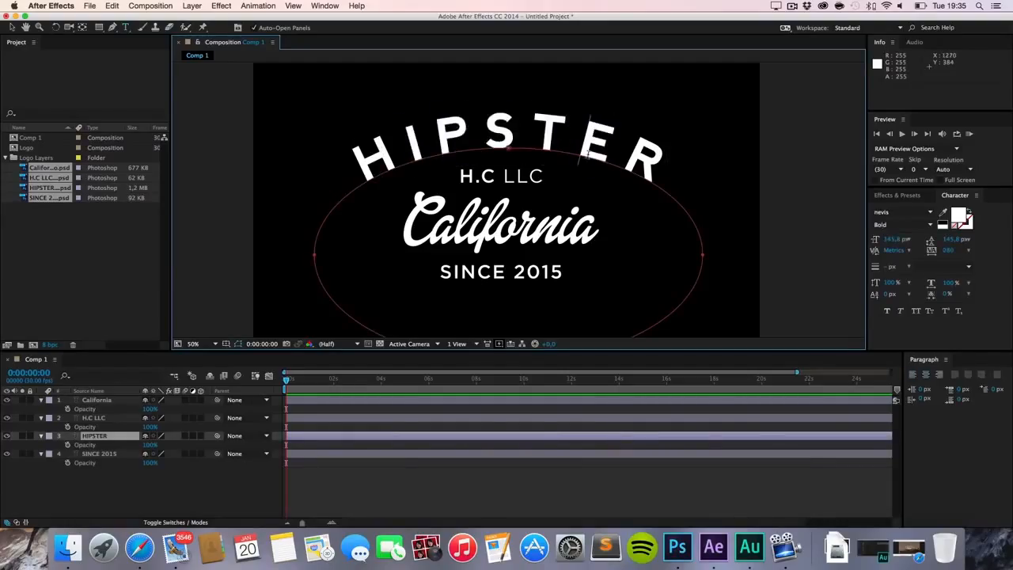
key("super+BackSpace")
key("shift+super+BackSpace")
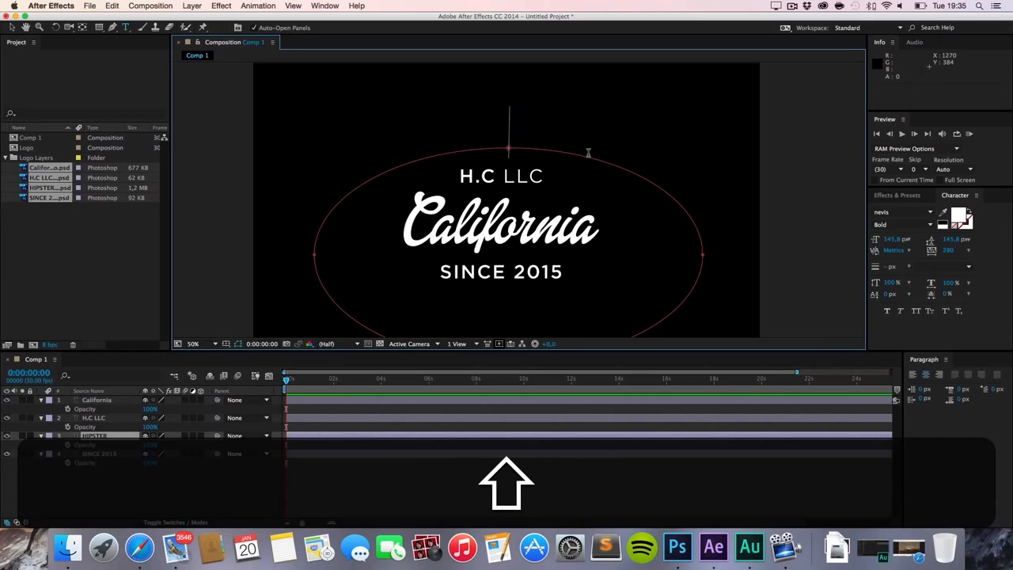
type("HELLO")
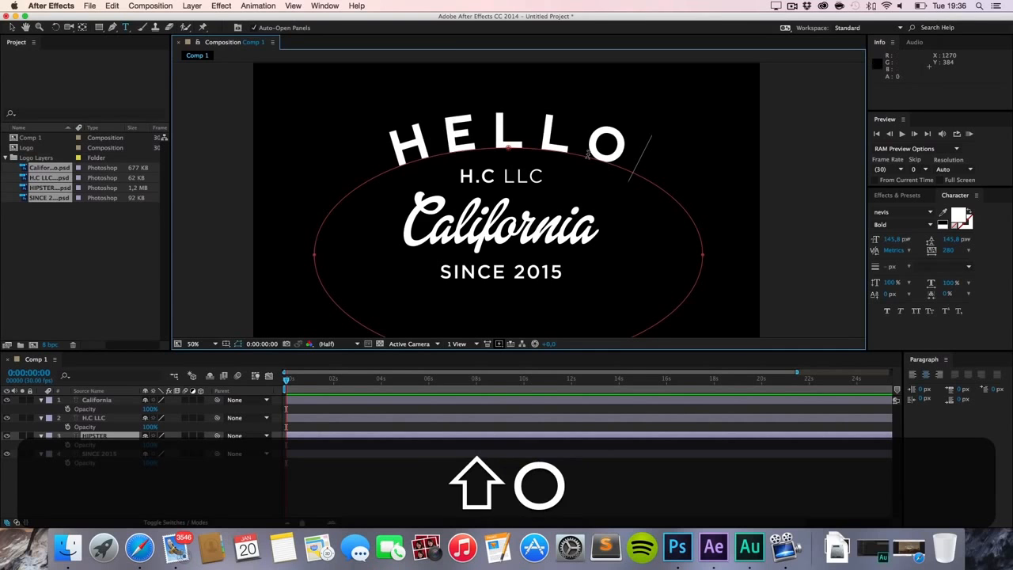
- Undo the HELLO text replacement to restore HIPSTER, and collapse the properties of all four text layers in the timeline
left_click(12, 27)
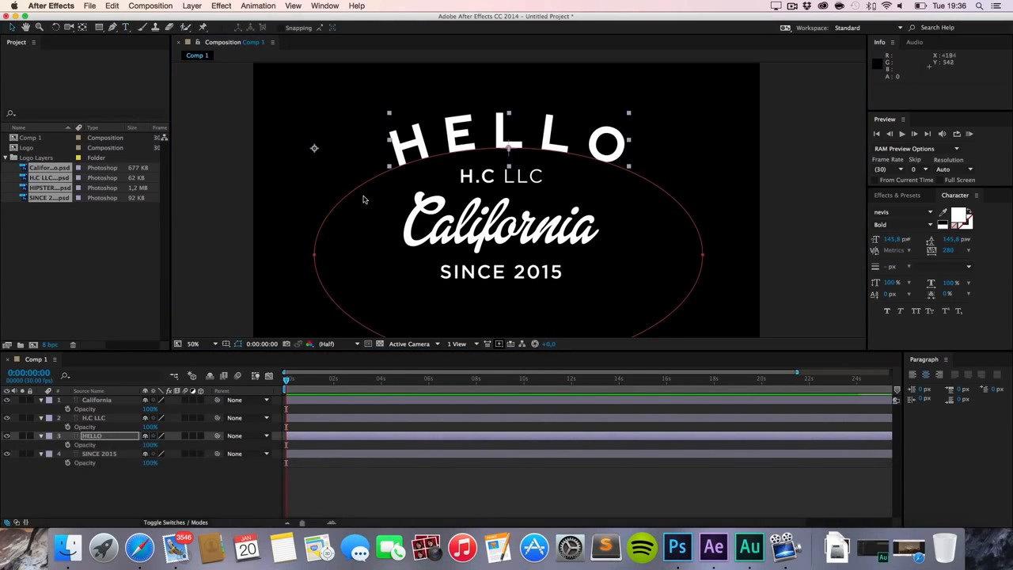
key("super+z")
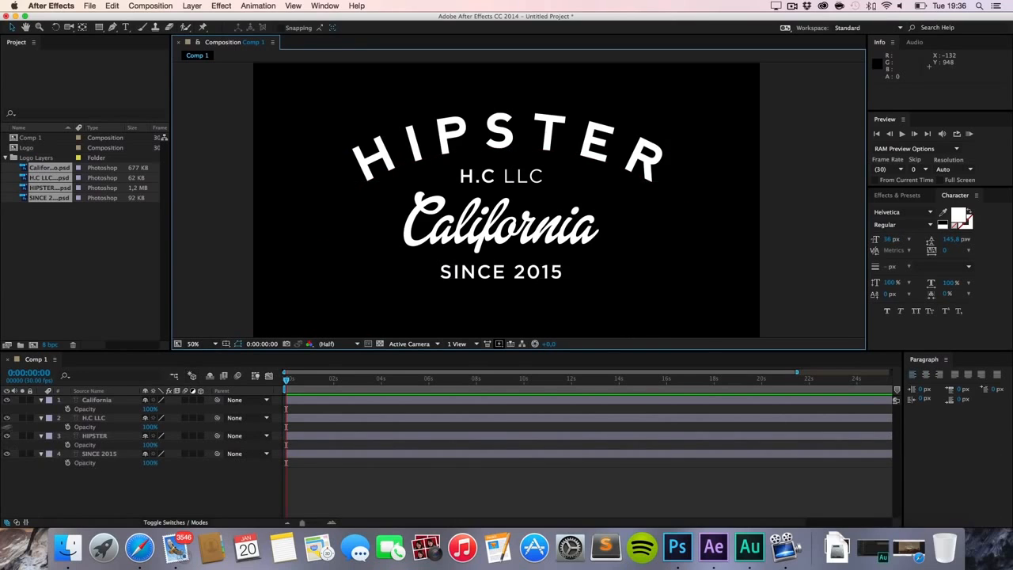
left_click(41, 400)
left_click(41, 408)
left_click(41, 417)
left_click(41, 427)
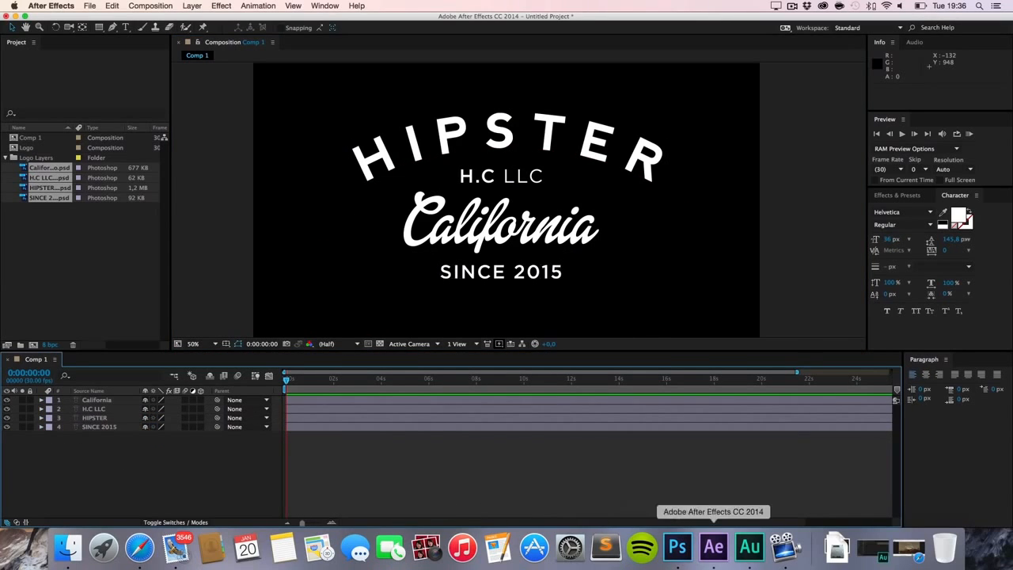
- Switch to Safari and scrub through the Hipster Intro video on YouTube to examine how each logo text animates in, before returning to After Effects
left_click(139, 546)
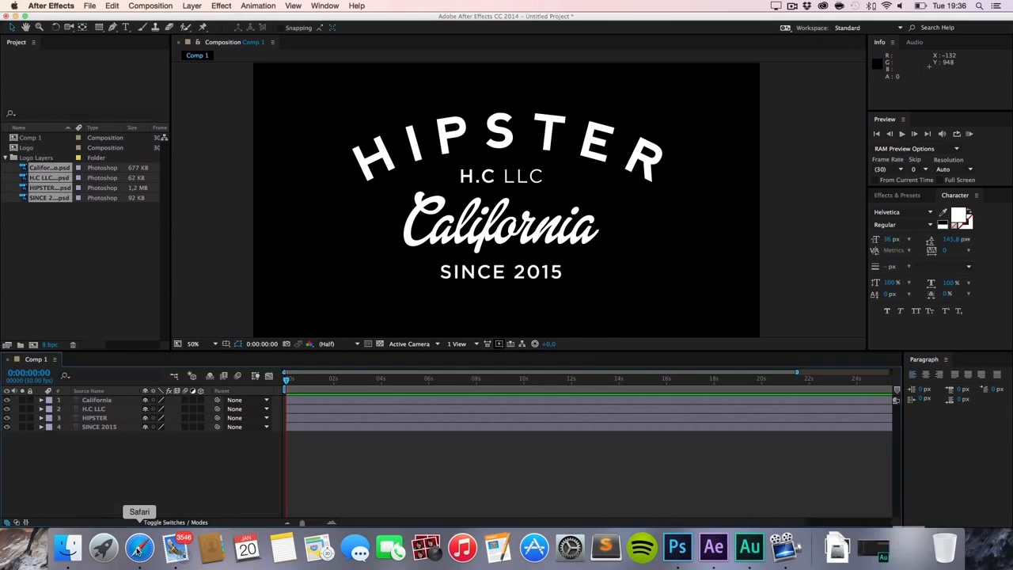
left_click(318, 452)
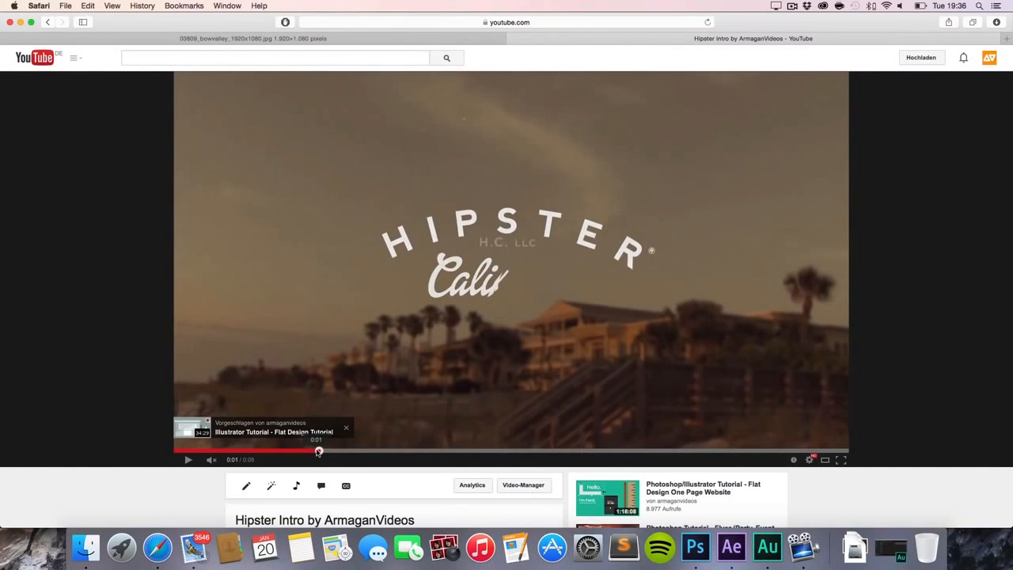
left_click(267, 452)
left_click_drag(267, 451, 342, 451)
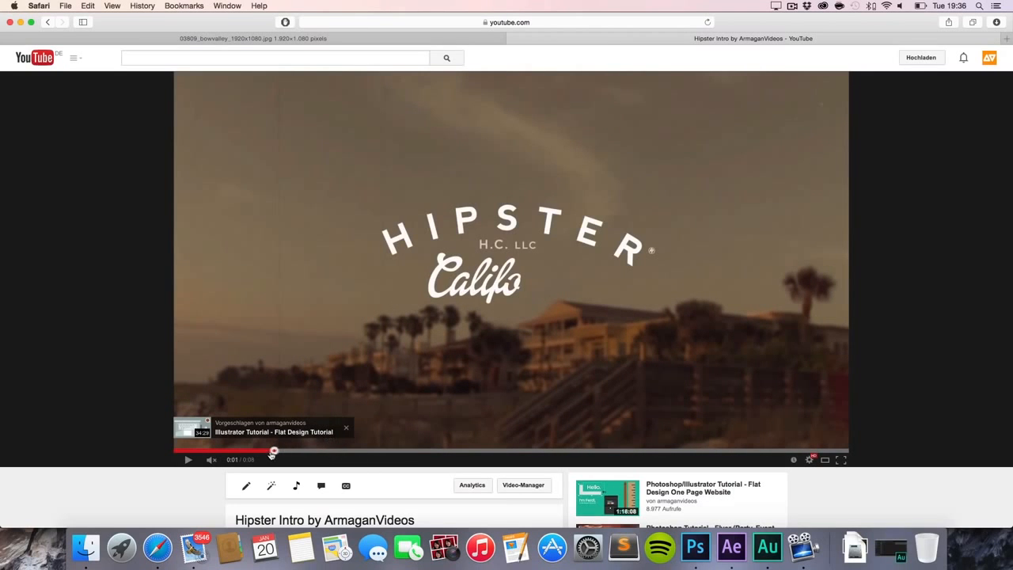
left_click(188, 459)
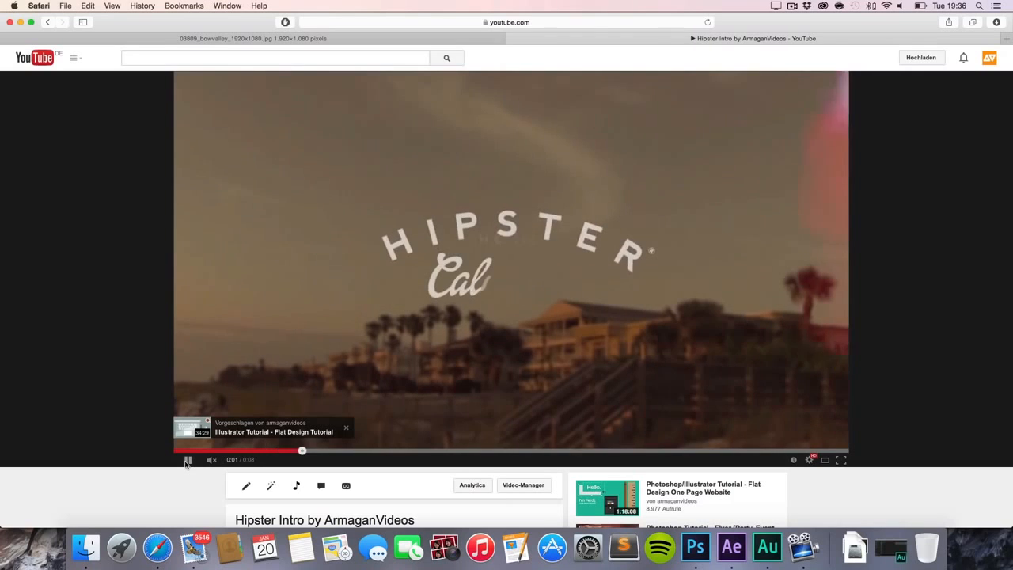
left_click(186, 462)
left_click(314, 452)
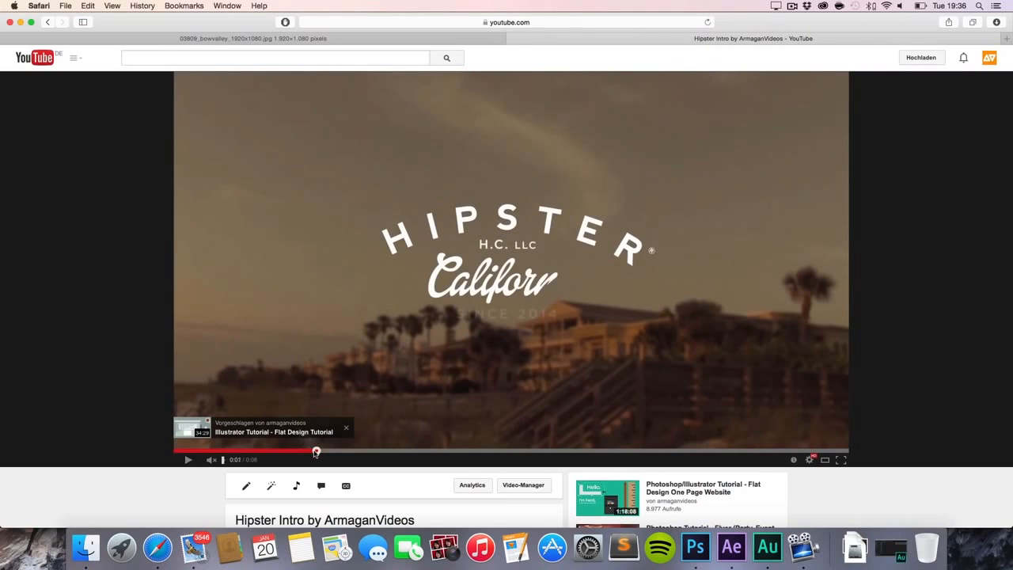
left_click(185, 461)
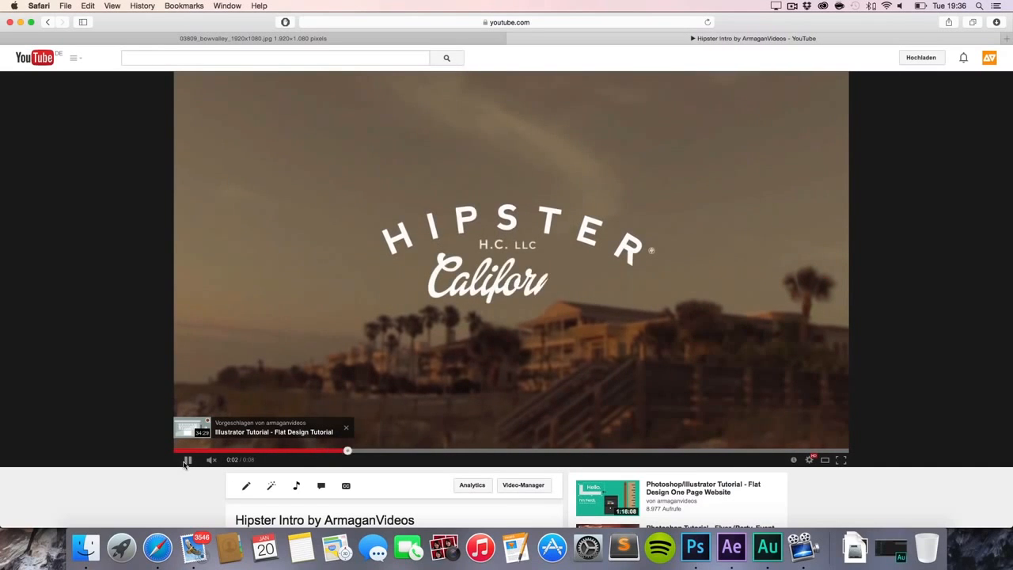
left_click(186, 461)
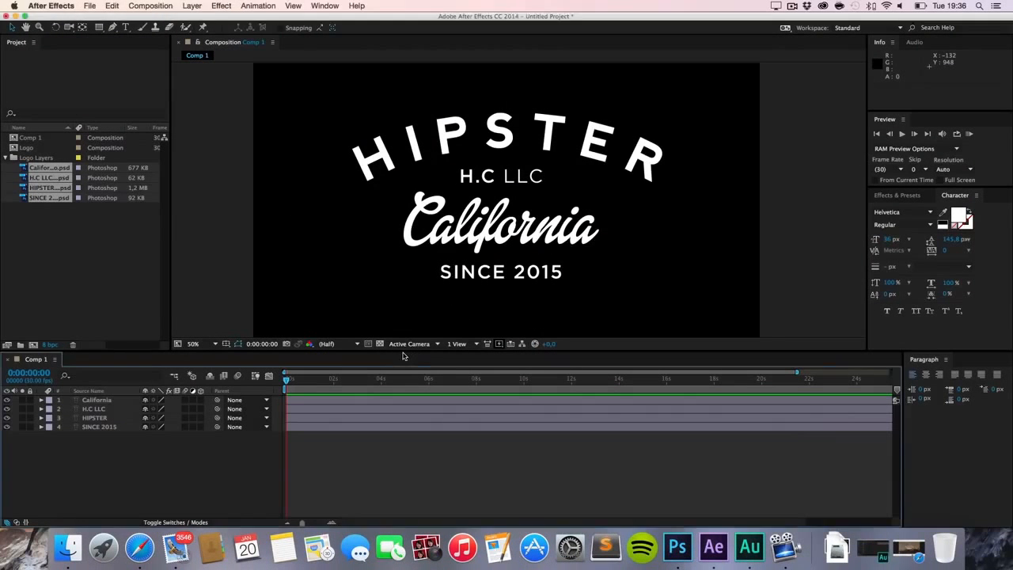
- Enlarge the composition view and animate HIPSTER's Position upward from Y 505,3 at the start to its original place at 0:00:06:04
left_click_drag(397, 351, 397, 404)
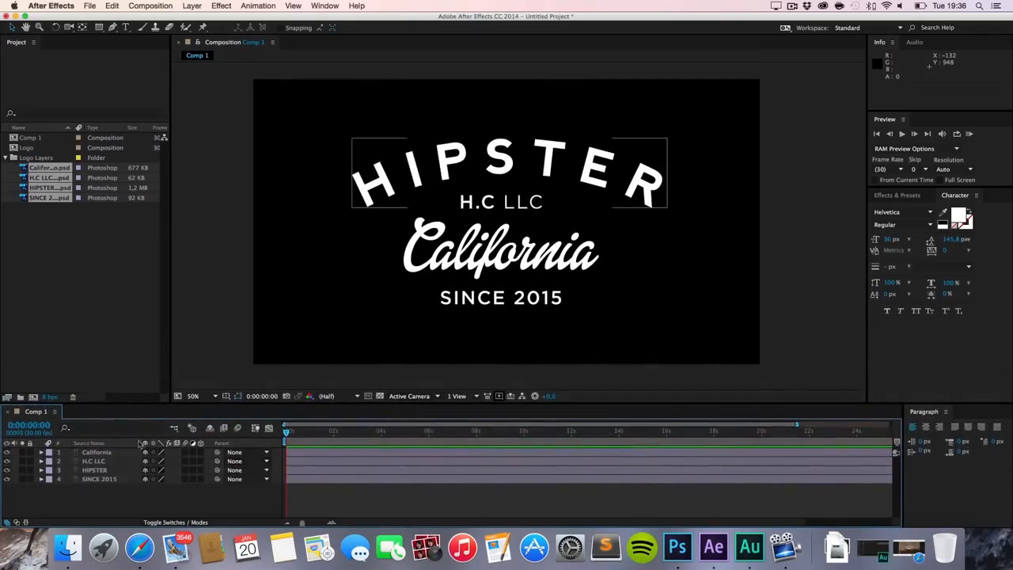
left_click(107, 453)
left_click(95, 461)
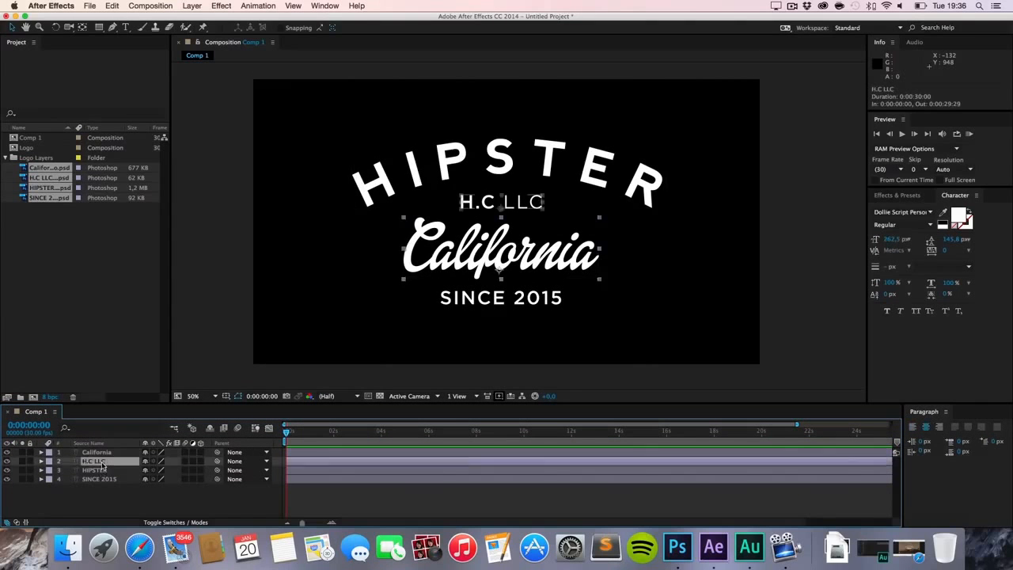
left_click(101, 471)
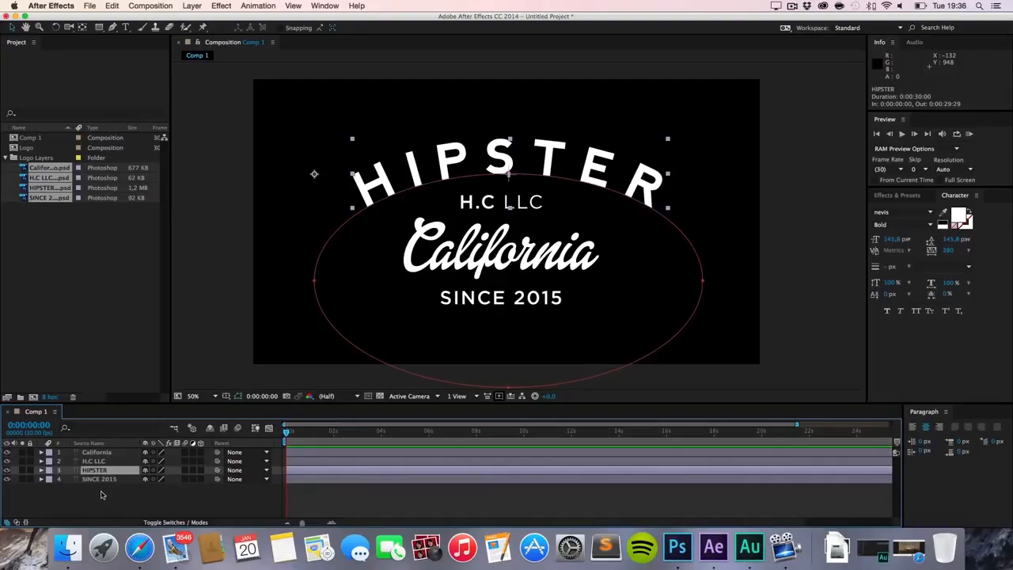
key("p")
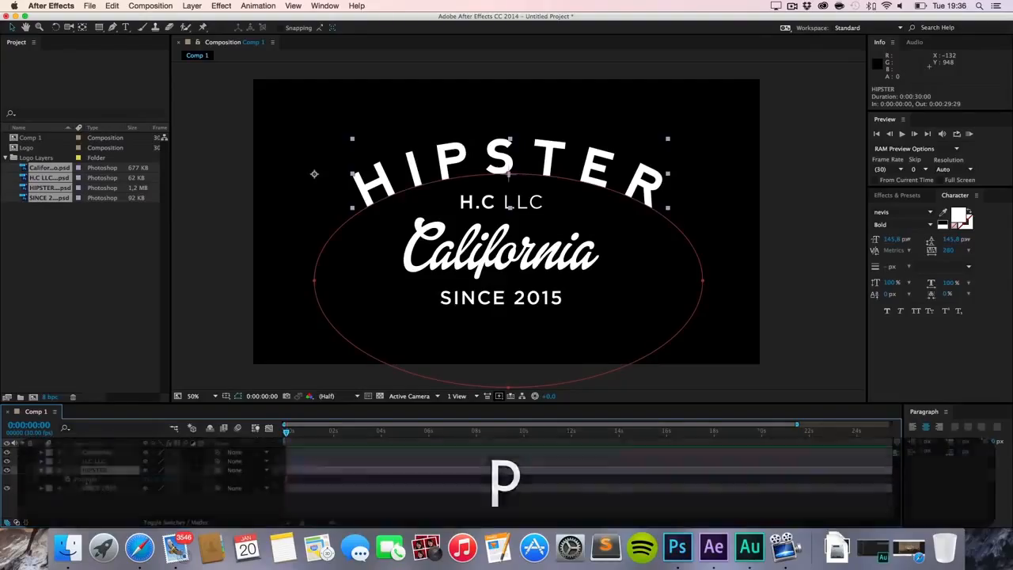
left_click(68, 479)
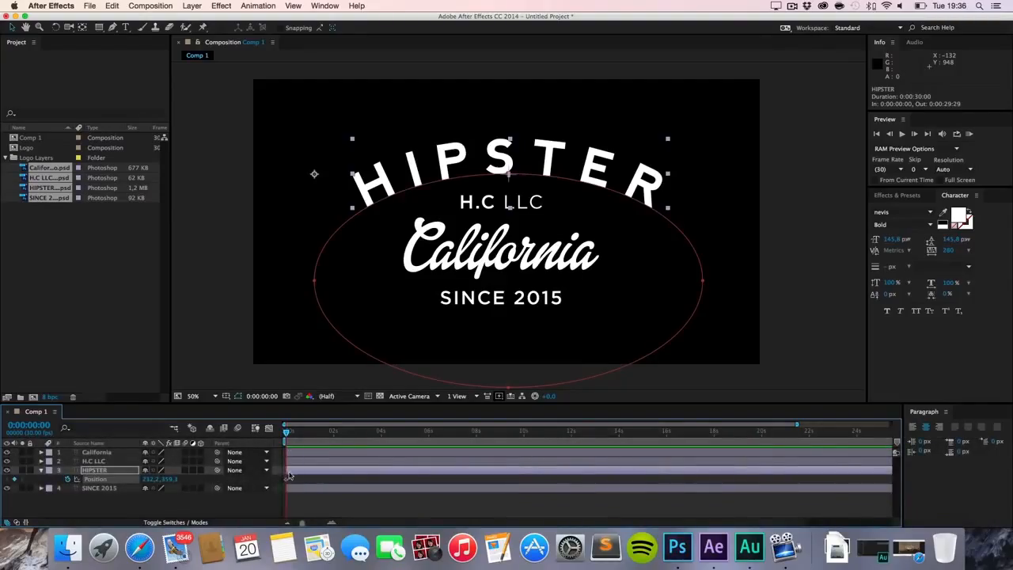
left_click_drag(288, 479, 435, 485)
left_click_drag(171, 480, 254, 476)
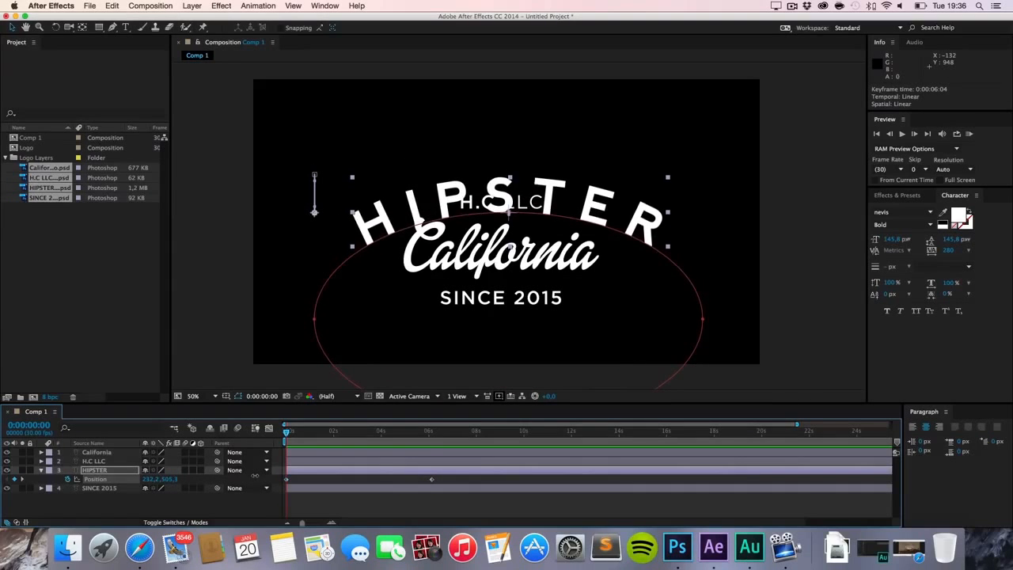
- Fade in the HIPSTER layer with Opacity keyframes from 0% at the start to 100% at 0:00:05:08, and scrub through the result
key("t")
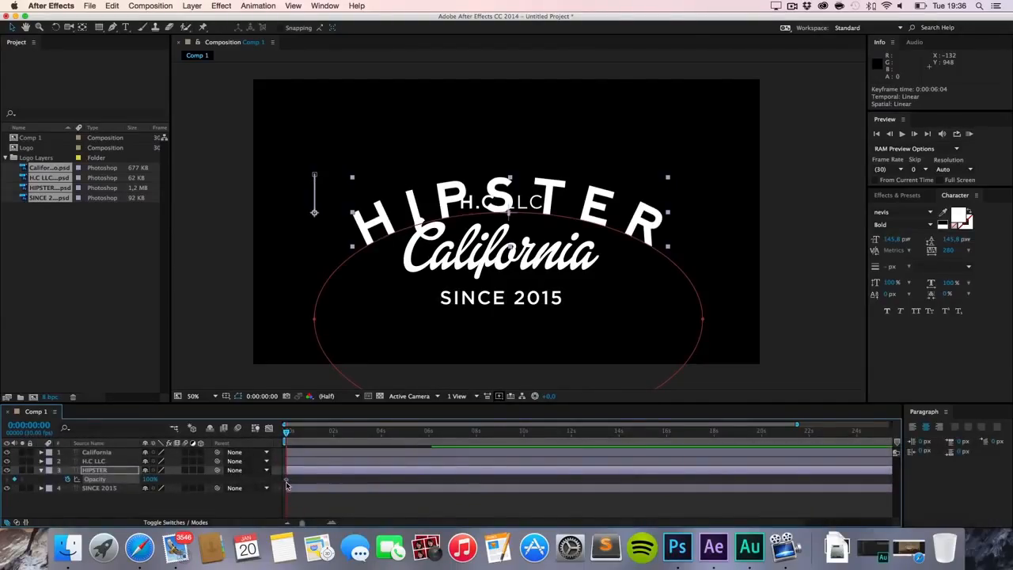
mouse_move(286, 482)
left_click_drag(148, 479, 72, 480)
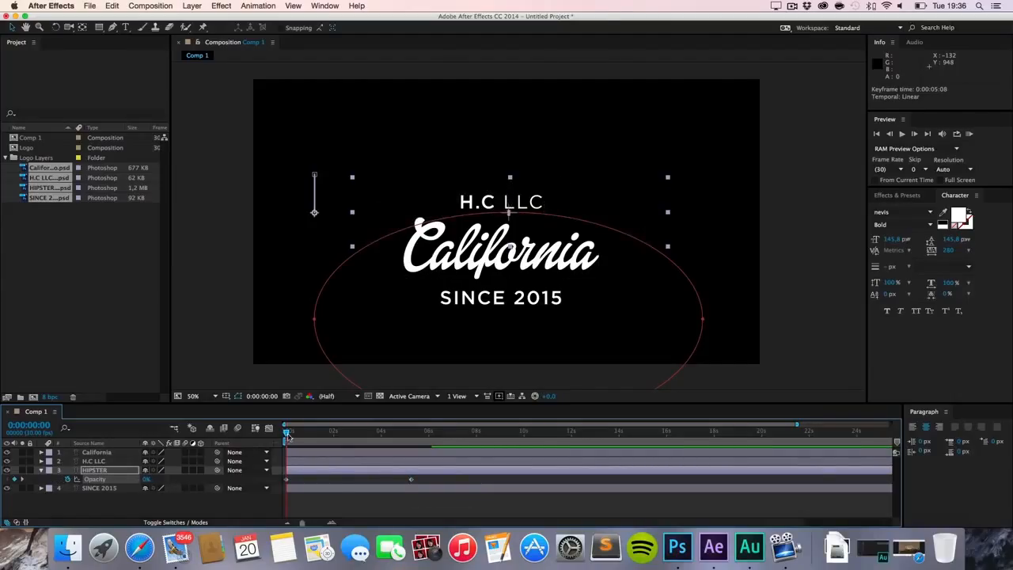
left_click_drag(284, 433, 404, 437)
left_click_drag(424, 485, 267, 480)
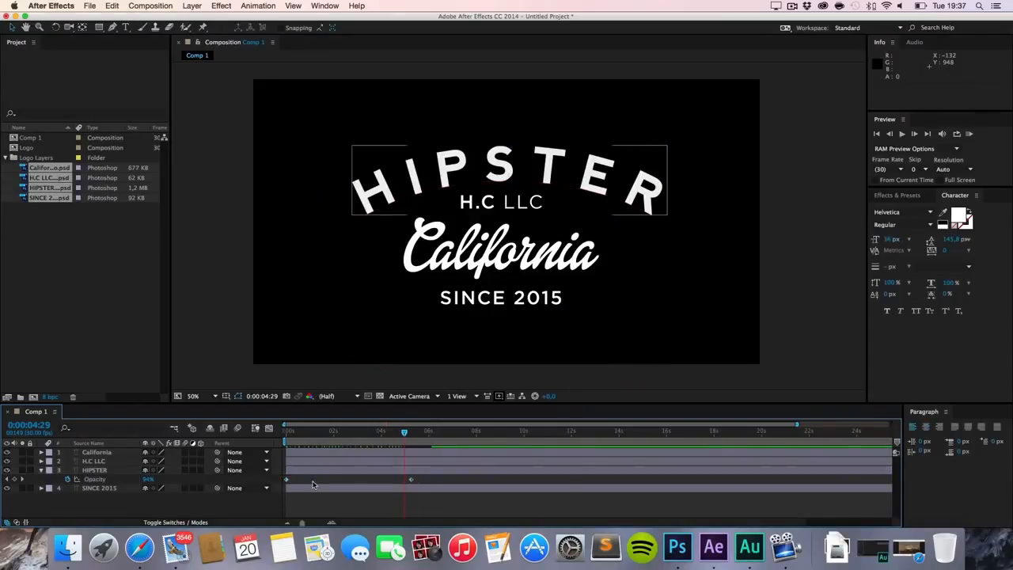
- Reveal all keyframed properties of the HIPSTER layer and apply Easy Ease to both Position keyframes
left_click(96, 477)
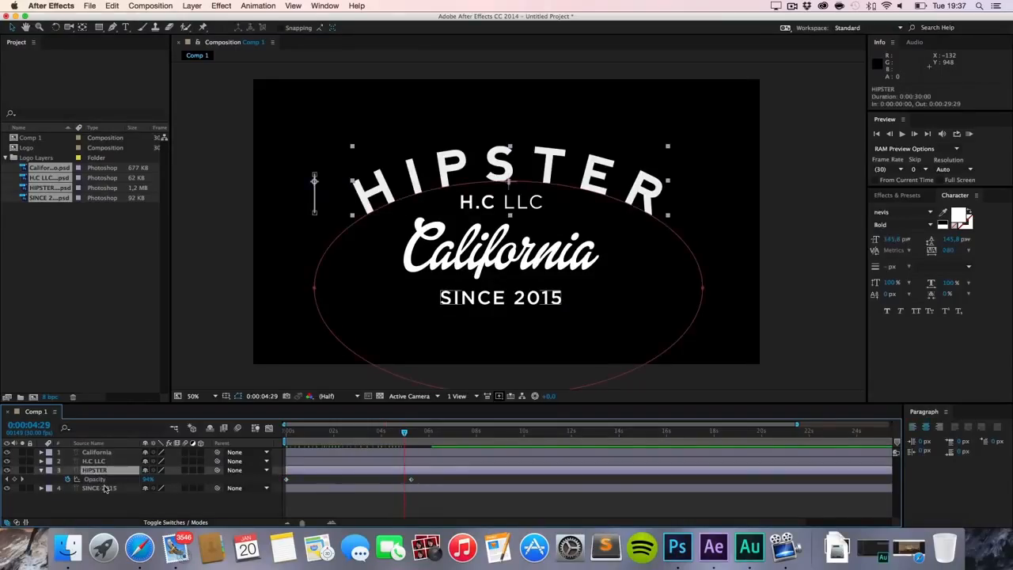
key("u")
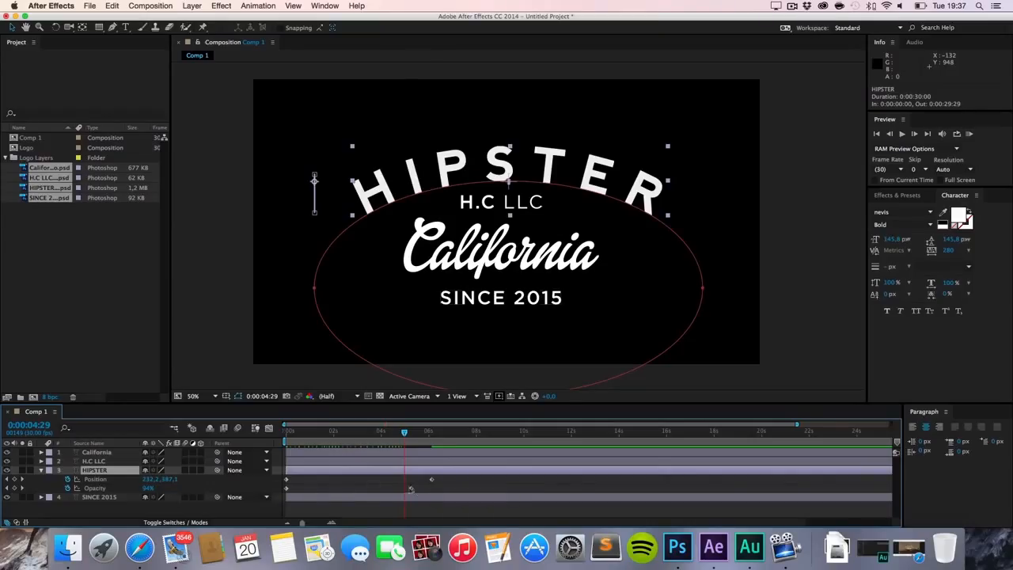
left_click(432, 479)
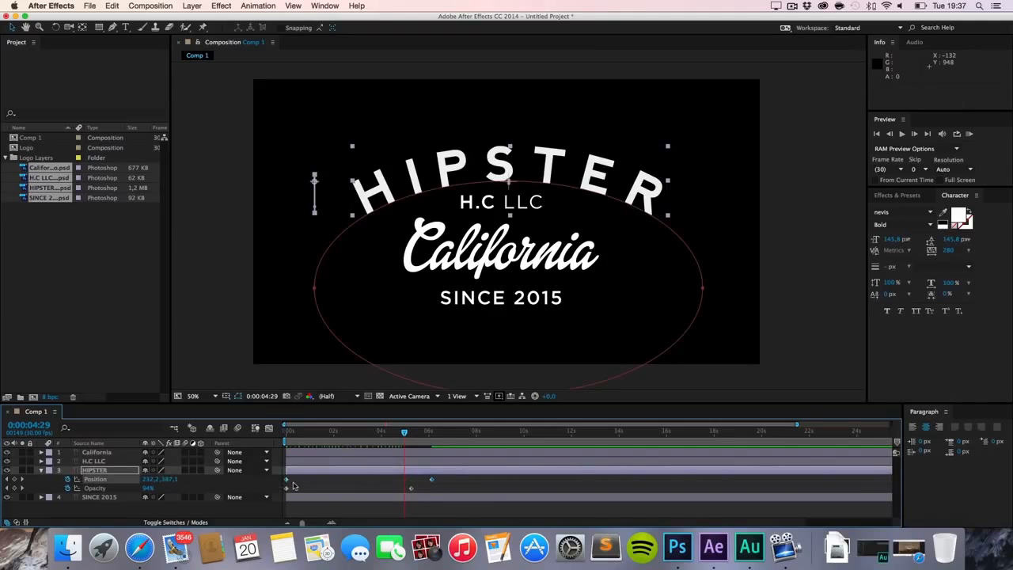
right_click(286, 482)
mouse_move(324, 517)
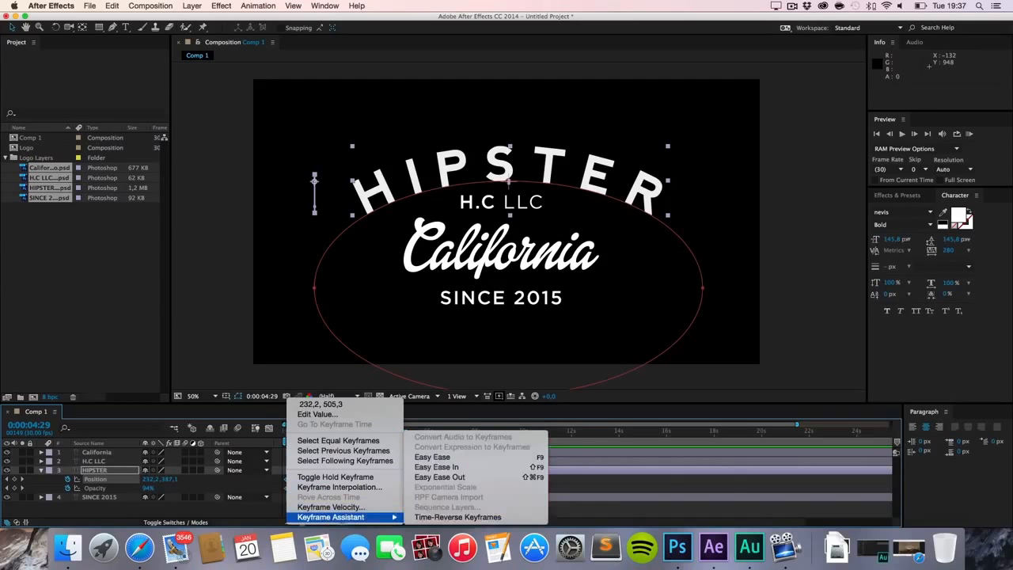
left_click(434, 457)
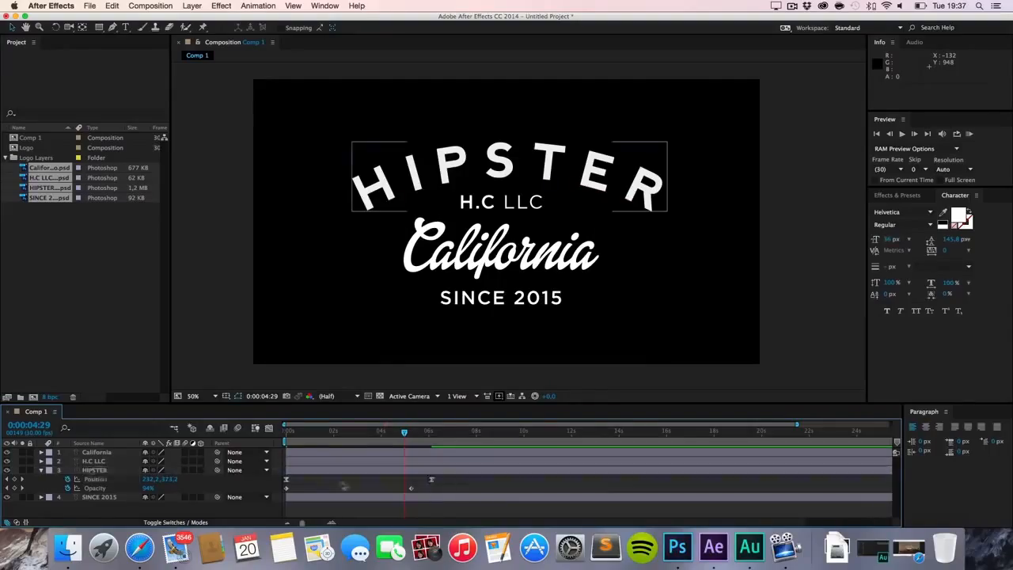
- Compare the HIPSTER layer's eased Position curve with its Opacity curve in the Graph Editor
left_click(95, 479)
left_click(268, 428)
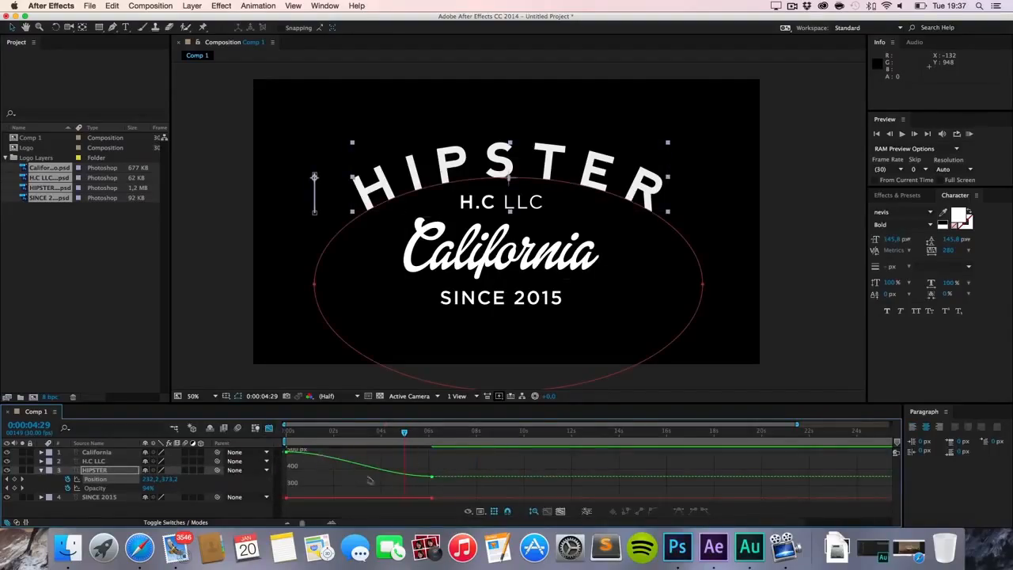
left_click(268, 428)
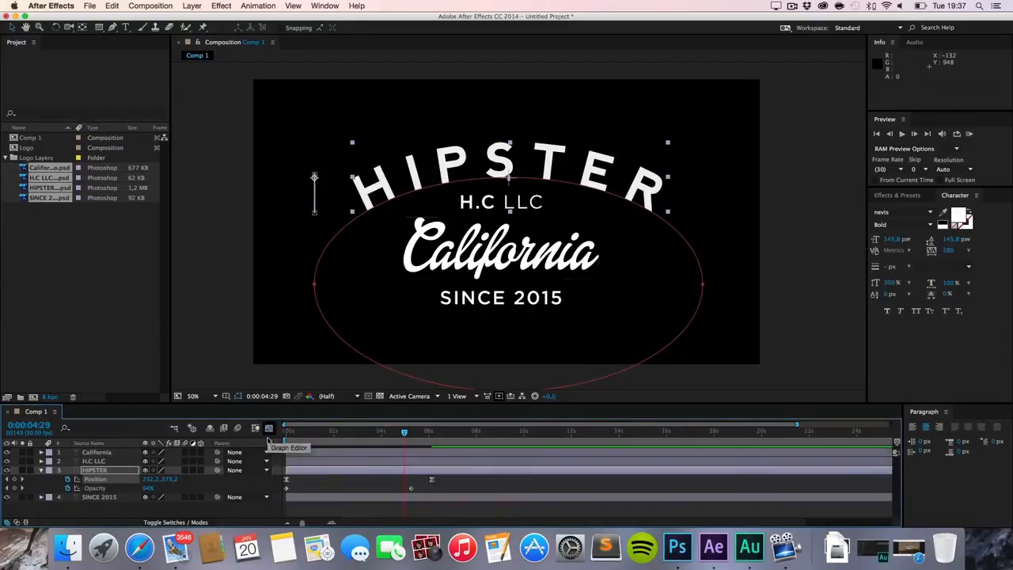
left_click(264, 489)
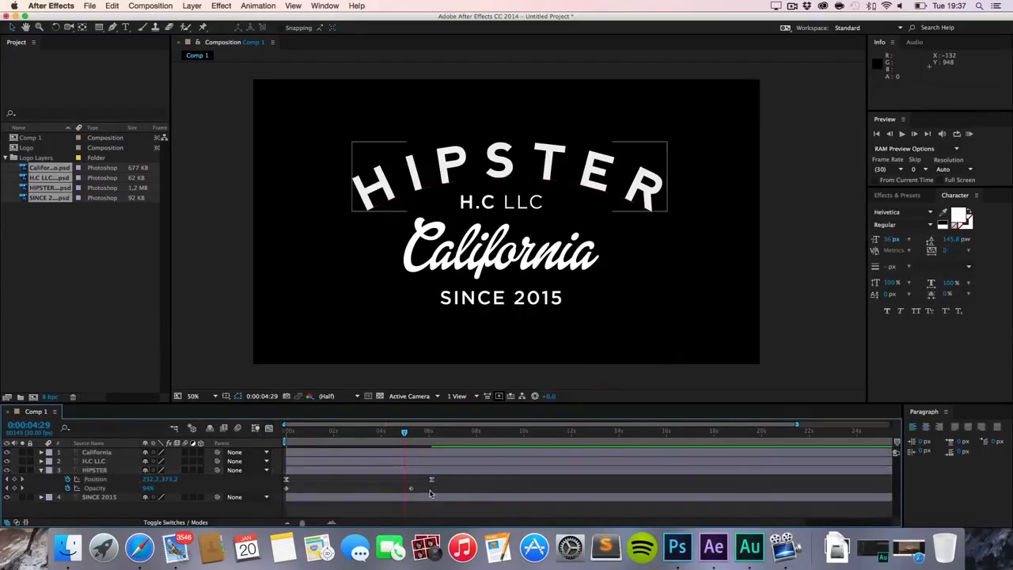
left_click(268, 428)
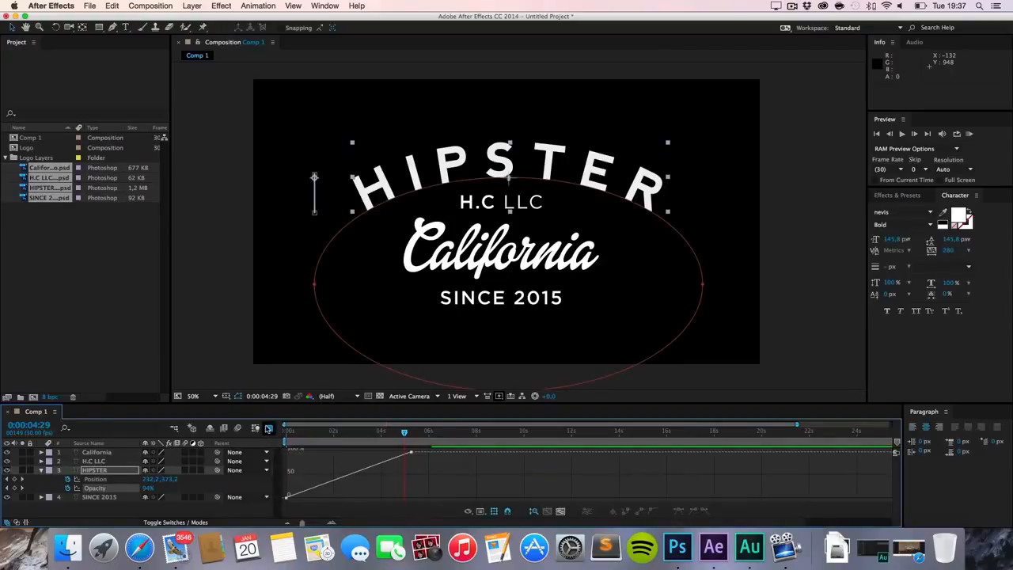
left_click(268, 428)
- Animate the H.C LLC layer's Position downward from Y 421,0 at the start to its original place at 0:00:06:12
left_click(437, 480)
left_click_drag(404, 433, 438, 434)
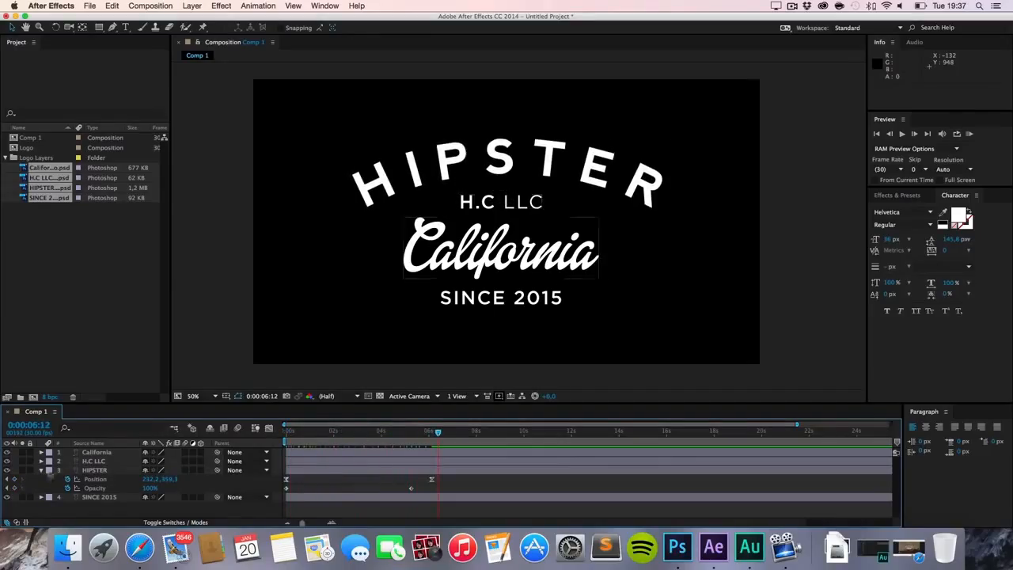
left_click(41, 470)
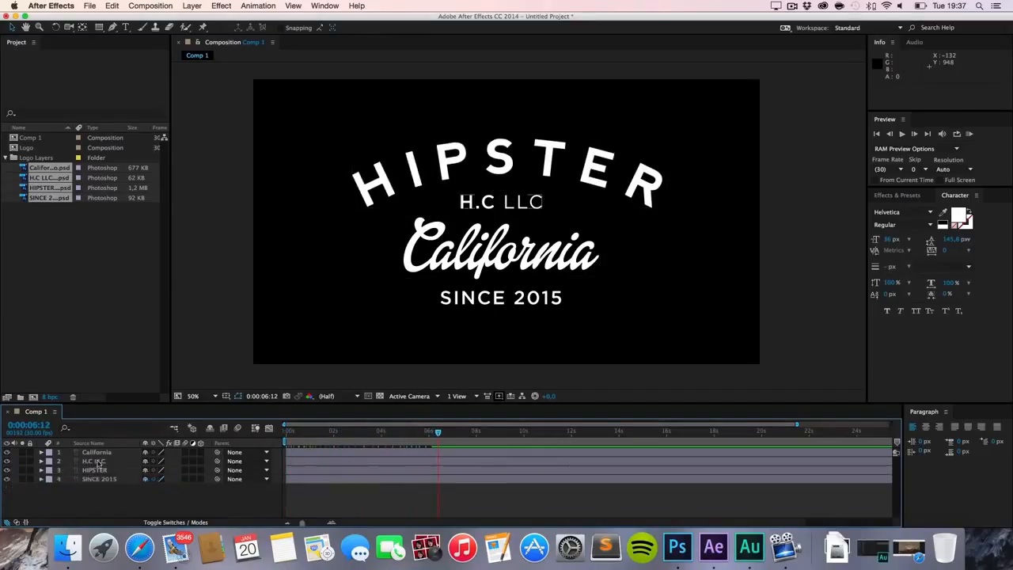
left_click(94, 461)
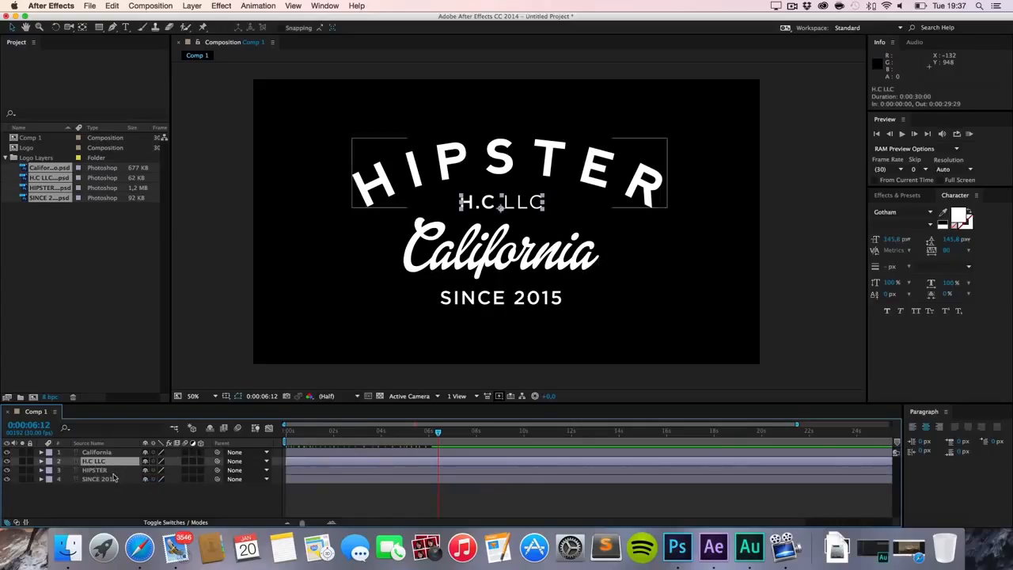
key("p")
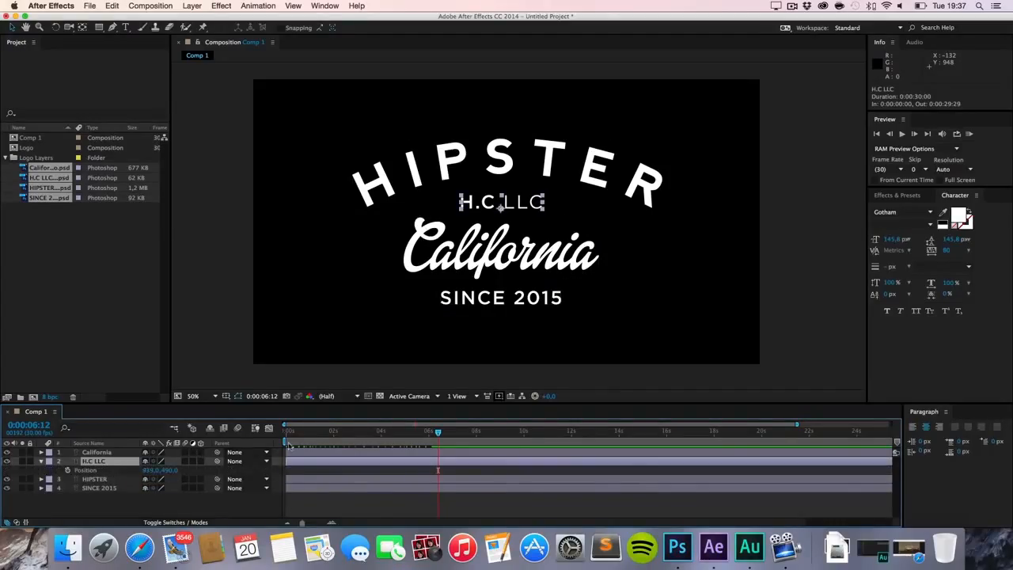
key("space")
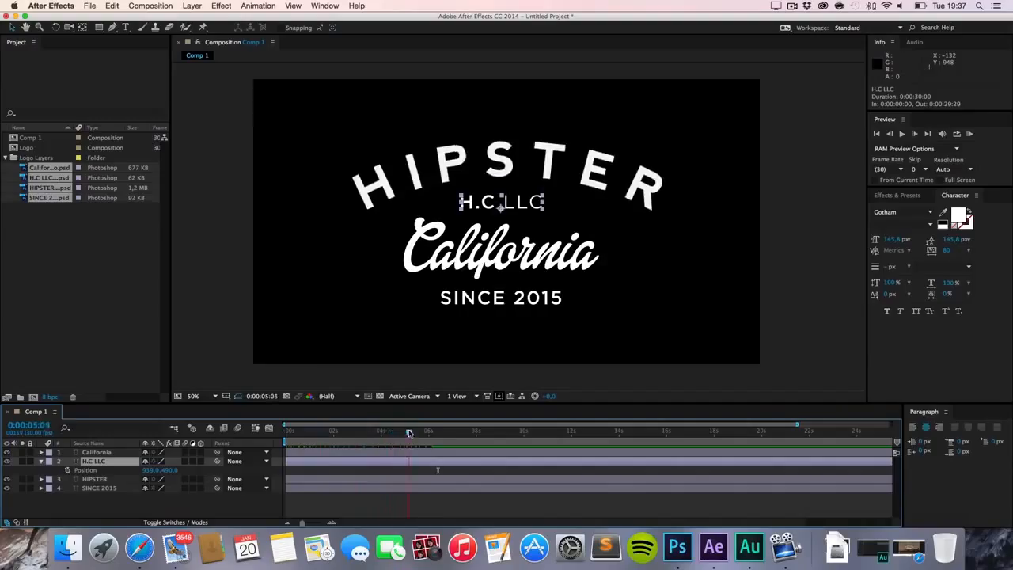
left_click(439, 432)
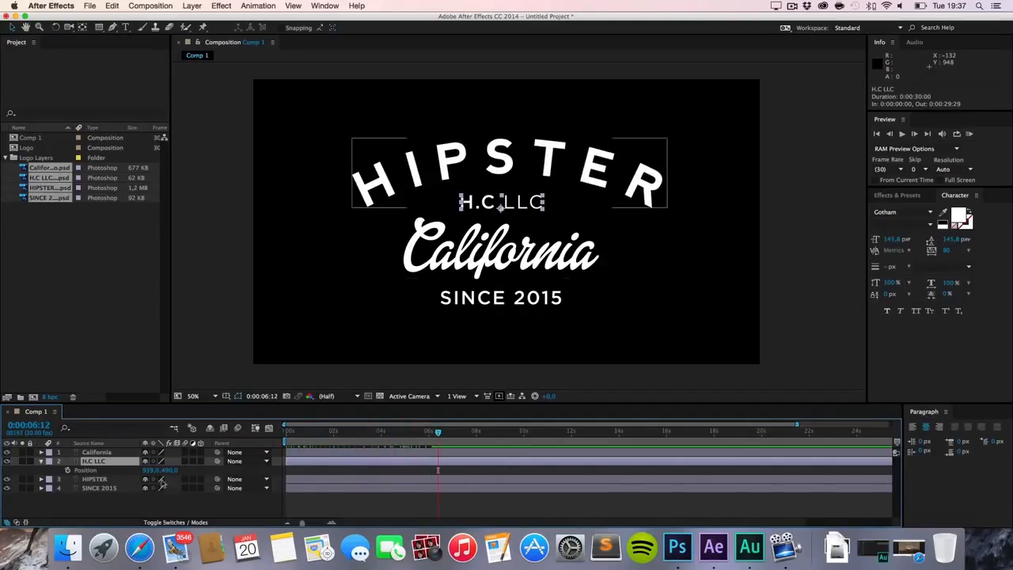
left_click(67, 470)
key("Home")
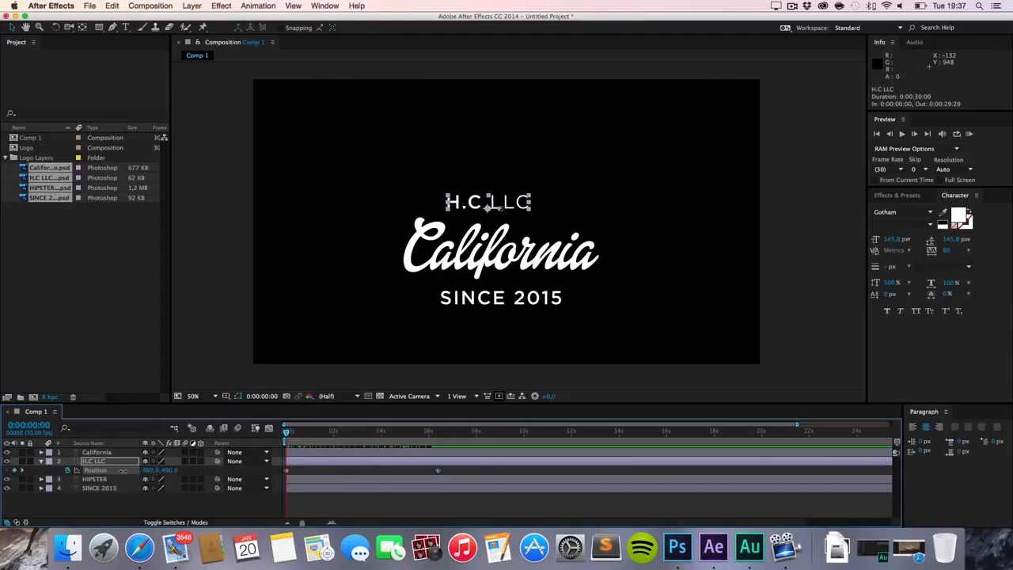
key("super+z")
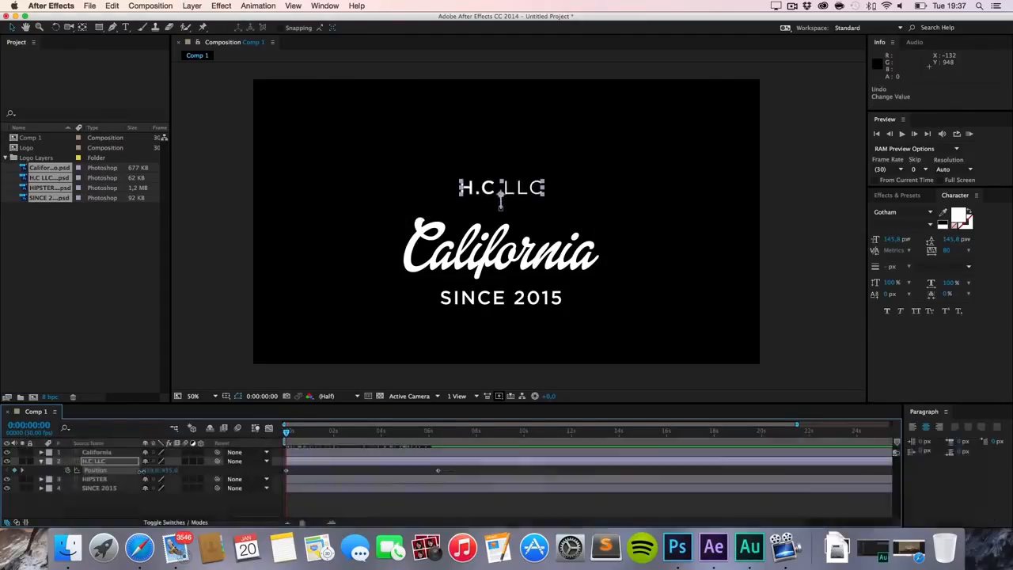
- Fade in the H.C LLC layer with Opacity from 0% at the start to 100% at 0:00:05:09, and preview the animation
key("t")
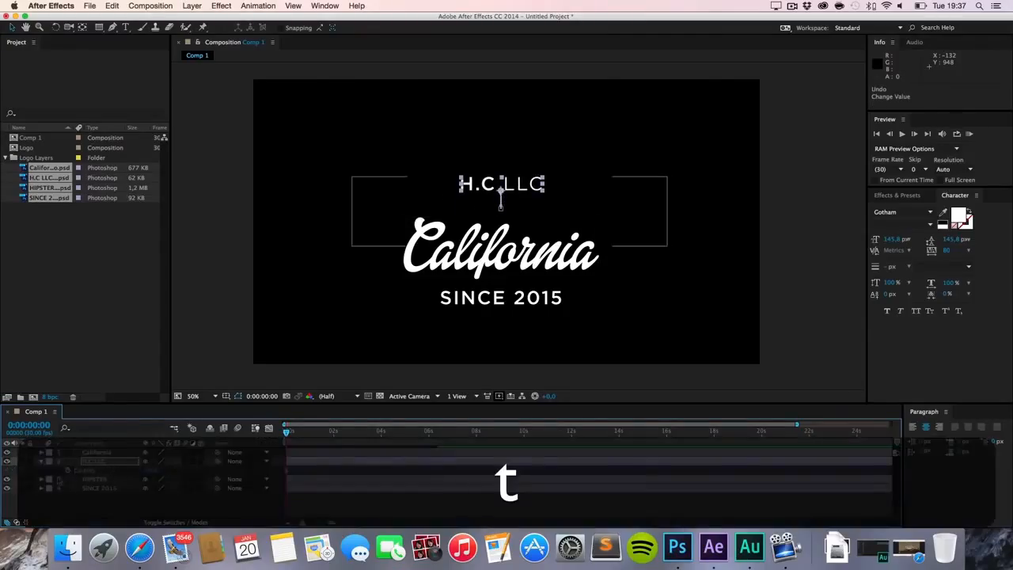
left_click_drag(286, 470, 411, 470)
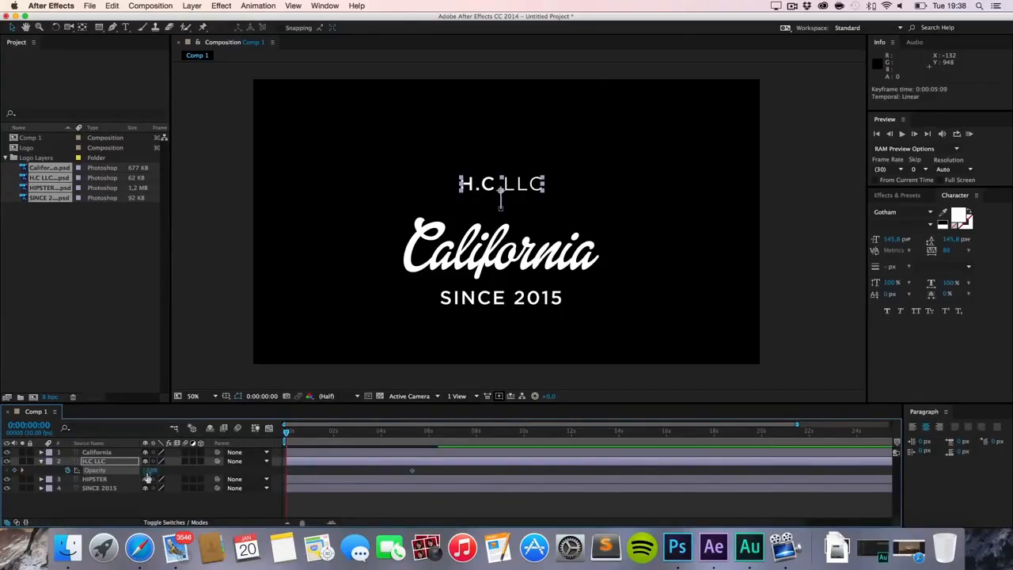
left_click_drag(147, 473, 72, 473)
left_click(738, 322)
left_click(968, 133)
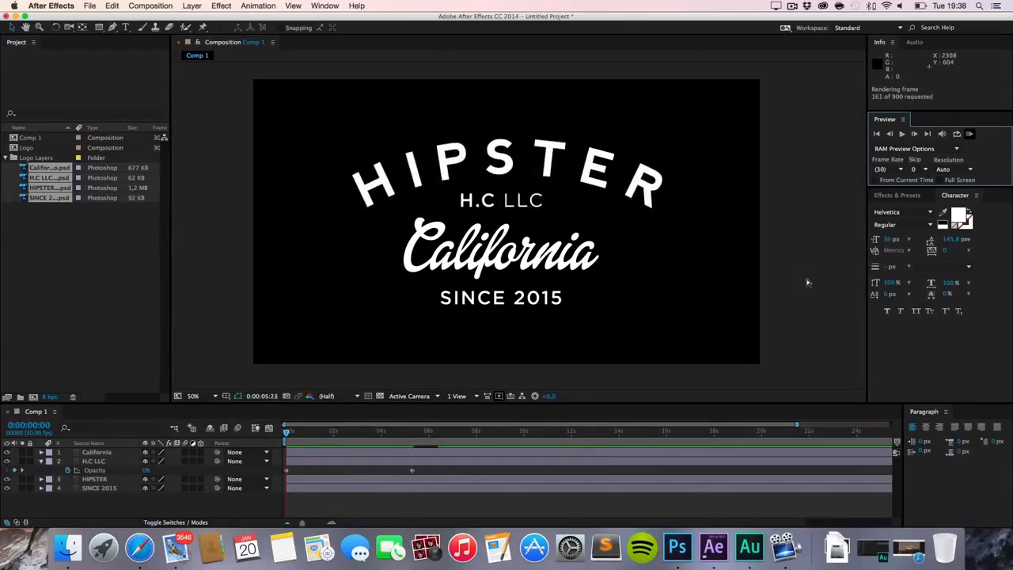
key("space")
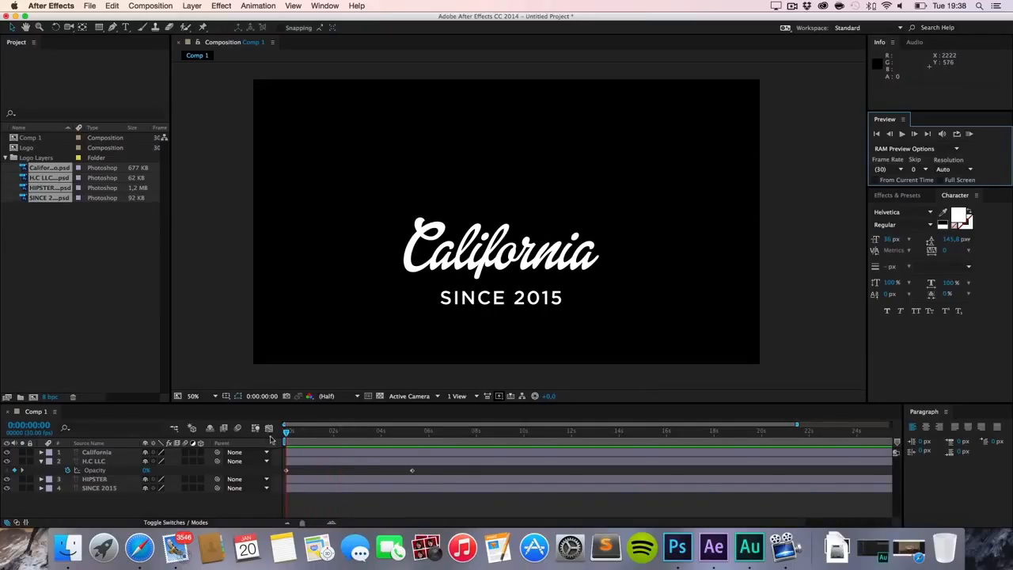
- Reveal the keyframed properties of all layers and enlarge the timeline area to show them
left_click(96, 470)
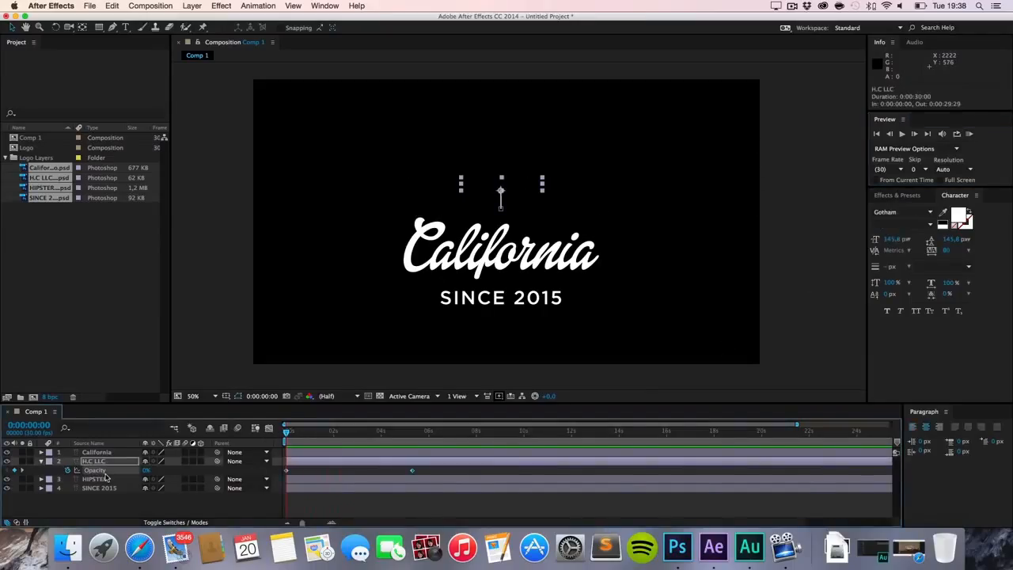
key("u")
key("super+a")
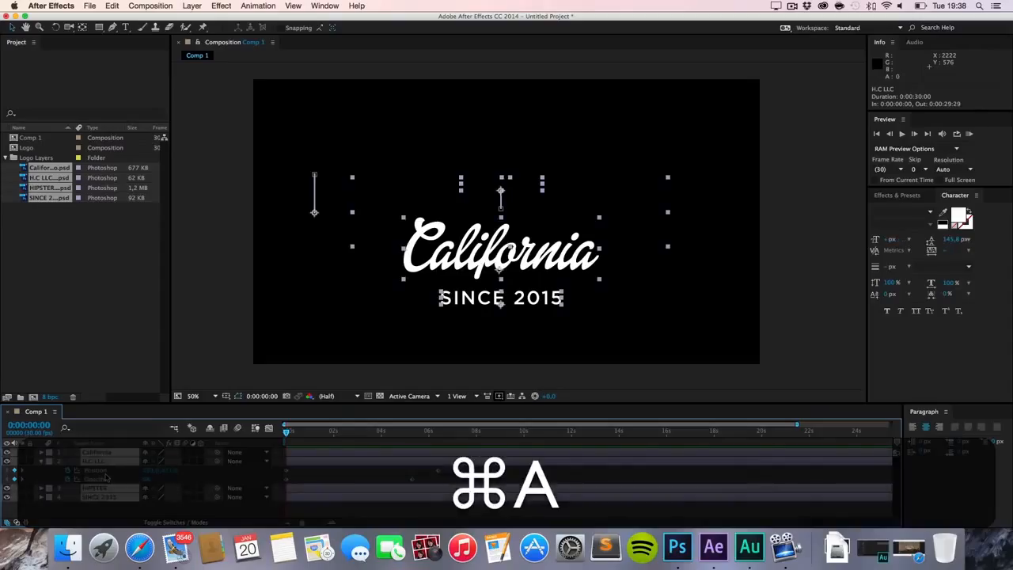
key("u")
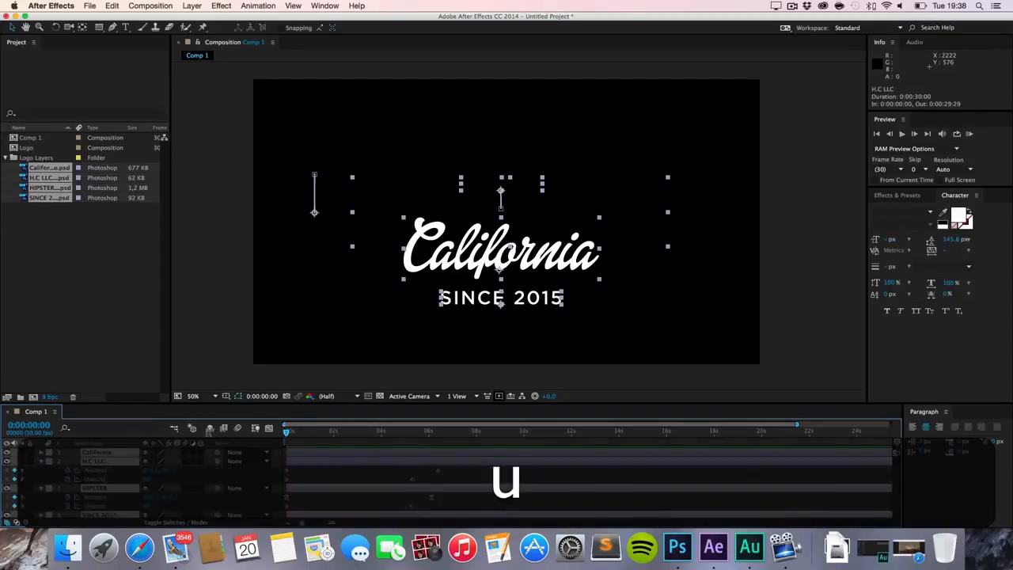
left_click_drag(199, 402, 208, 363)
- Move the ending Position and Opacity keyframes of H.C LLC and HIPSTER about 3 seconds earlier in the timeline
left_click(410, 507)
left_click_drag(449, 468, 271, 440)
left_click(393, 435)
left_click(399, 440)
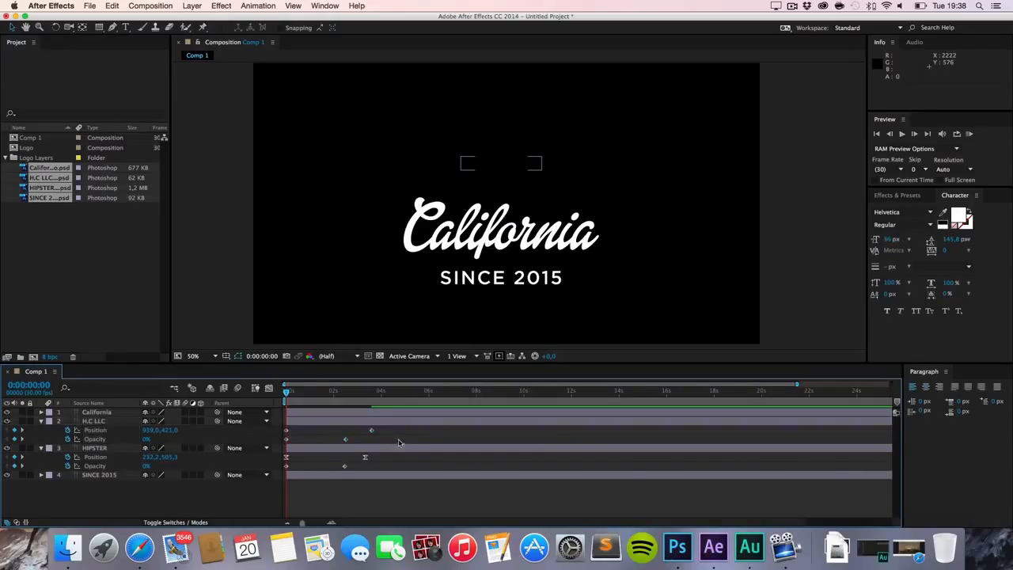
- Apply Easy Ease to both Position keyframes of the H.C LLC layer and preview the animation
left_click(285, 429)
right_click(286, 430)
mouse_move(360, 518)
left_click(439, 452)
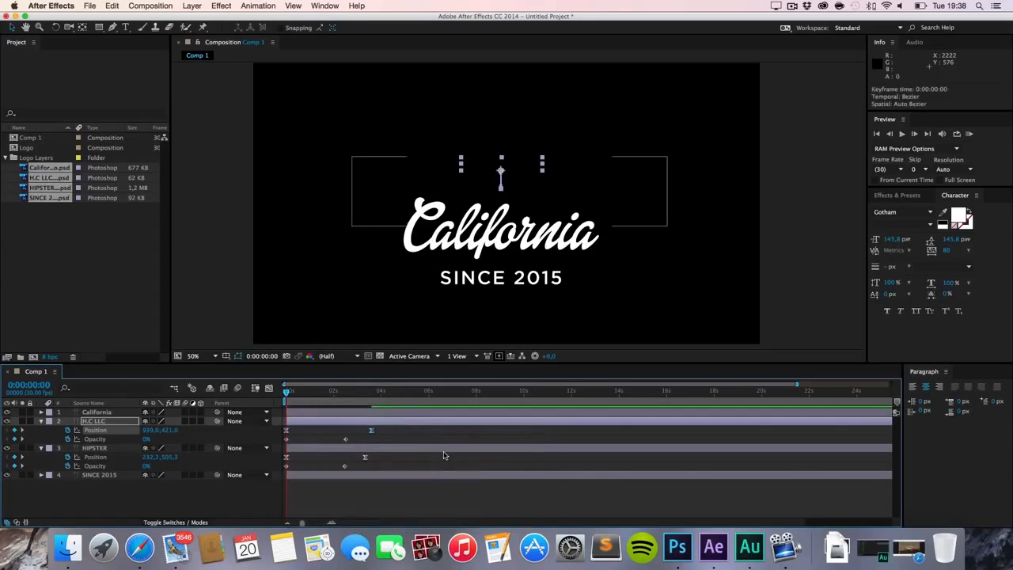
left_click(495, 434)
left_click(970, 135)
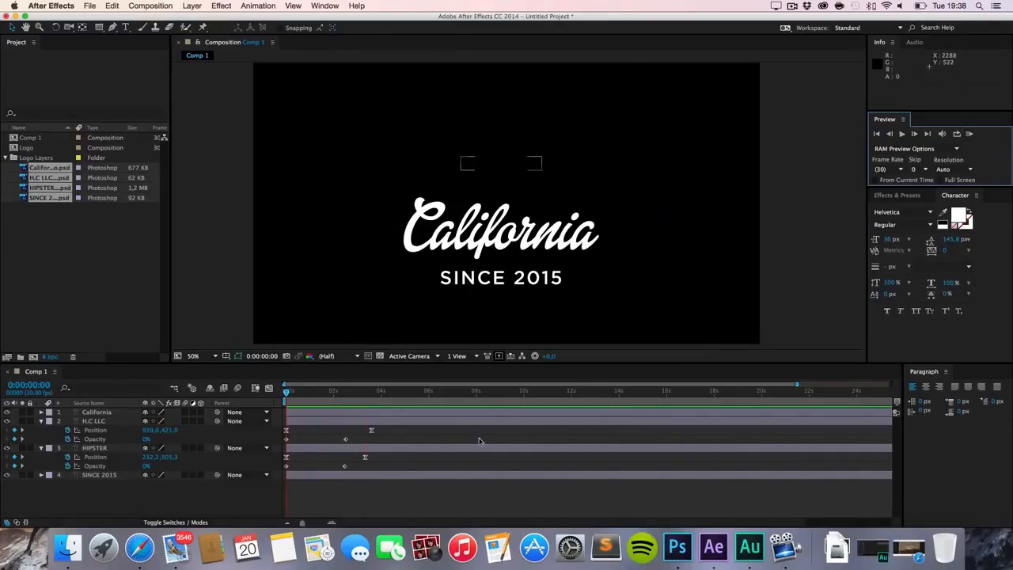
- Shorten the composition's work area to end at about 6 seconds and zoom the timeline in on that range
left_click_drag(796, 389, 417, 461)
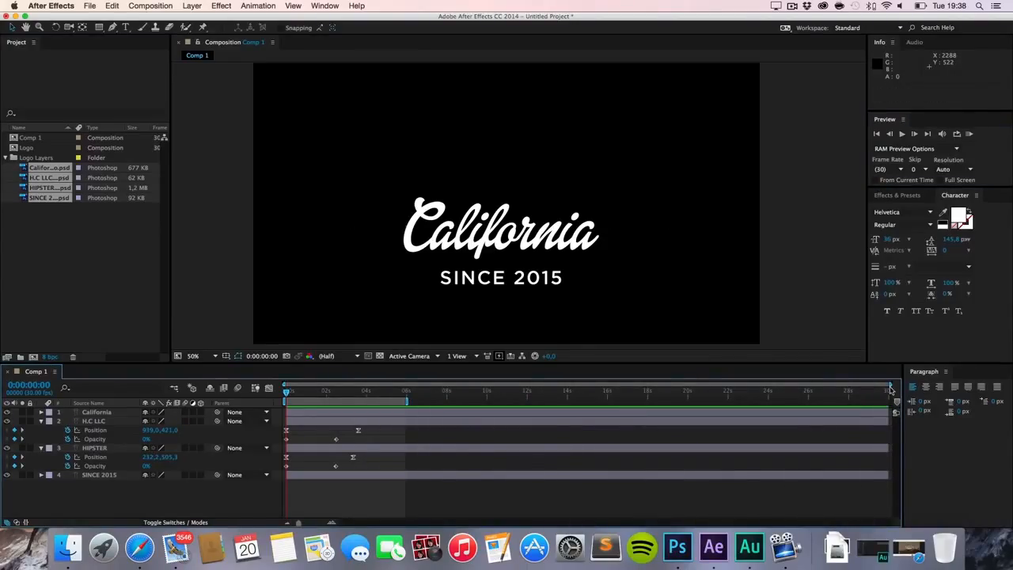
left_click_drag(889, 384, 458, 385)
left_click(418, 474)
left_click(412, 494)
mouse_move(286, 394)
left_mouse_down()
mouse_move(546, 393)
mouse_move(269, 403)
left_mouse_up()
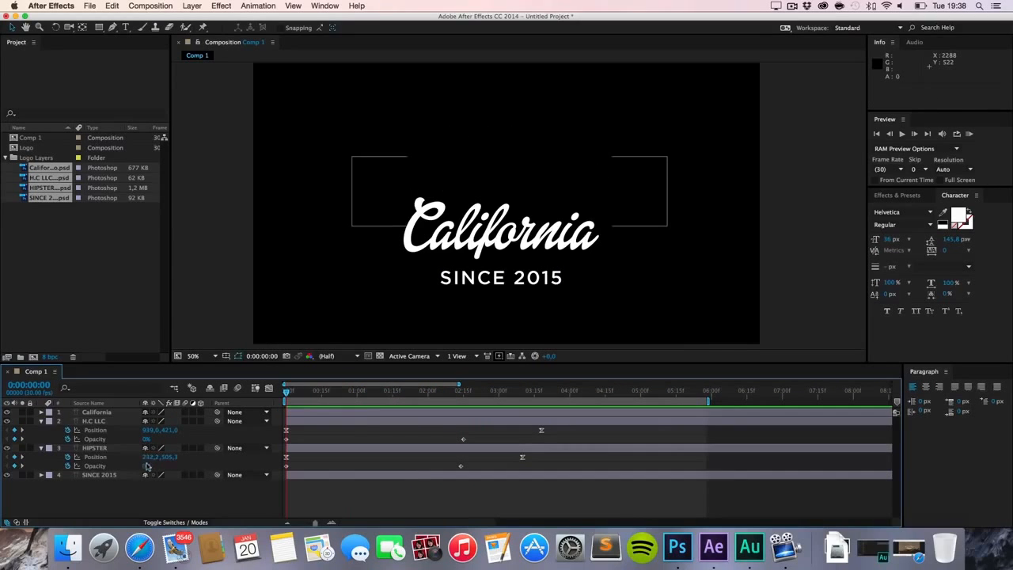
- Fade in the SINCE 2015 layer with Opacity keyframes from 0% at the start to 100% at 0:00:01:18
left_click(115, 469)
left_click(117, 474)
key("t")
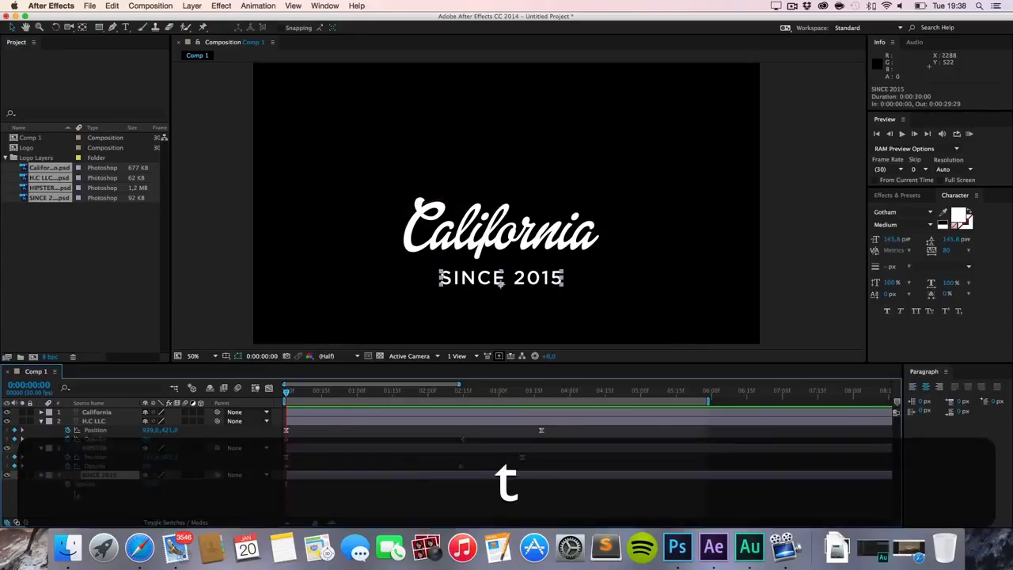
left_click(68, 485)
left_click_drag(290, 393, 397, 396)
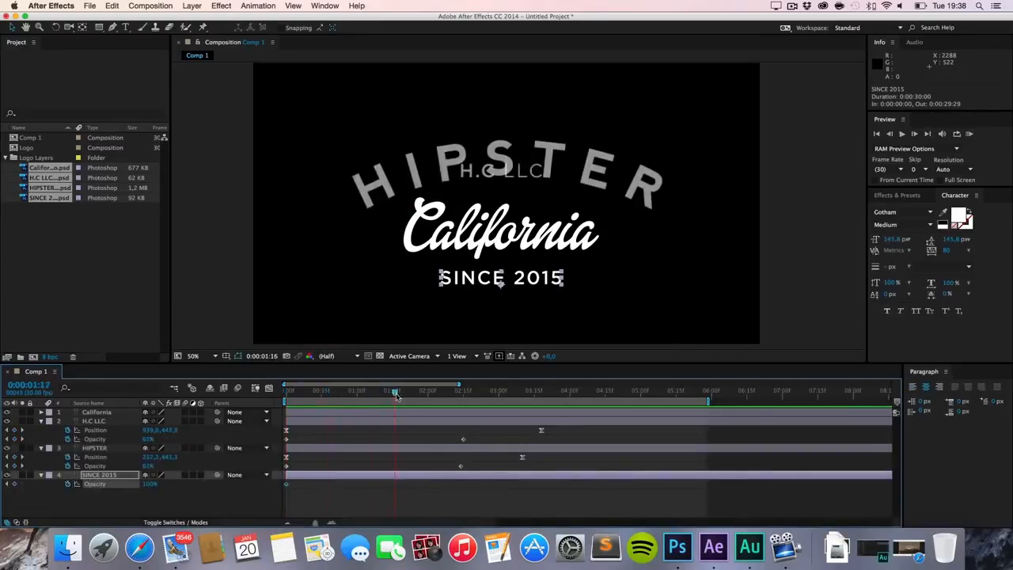
left_click_drag(288, 487, 398, 486)
key("Home")
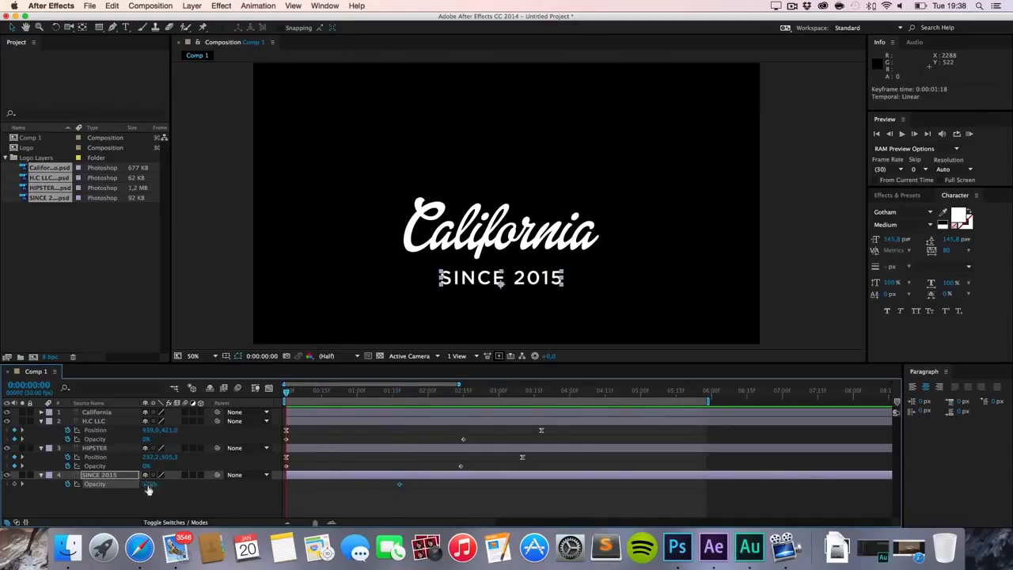
type("0")
key("Return")
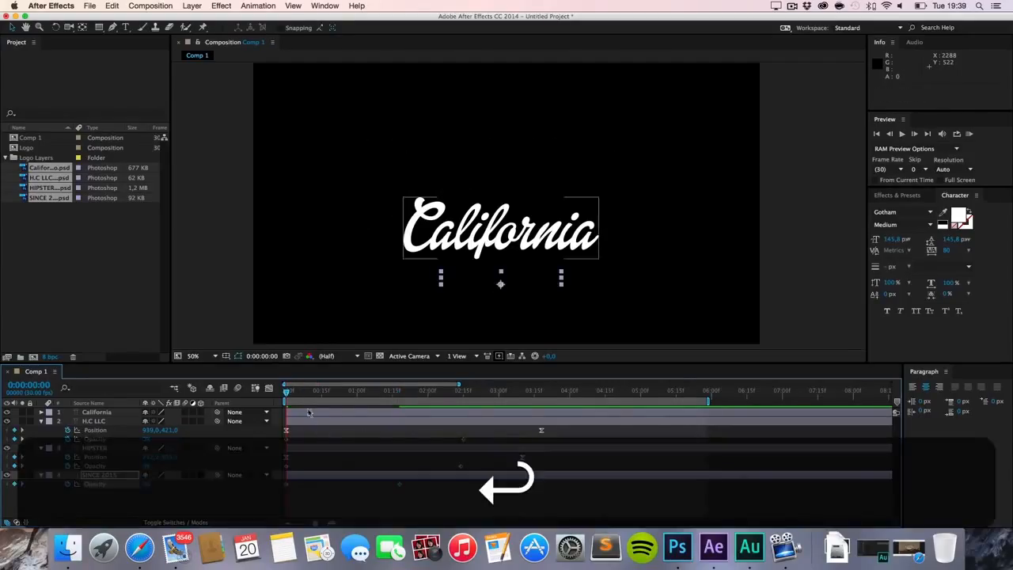
mouse_move(290, 393)
left_mouse_down()
mouse_move(498, 394)
mouse_move(287, 393)
left_mouse_up()
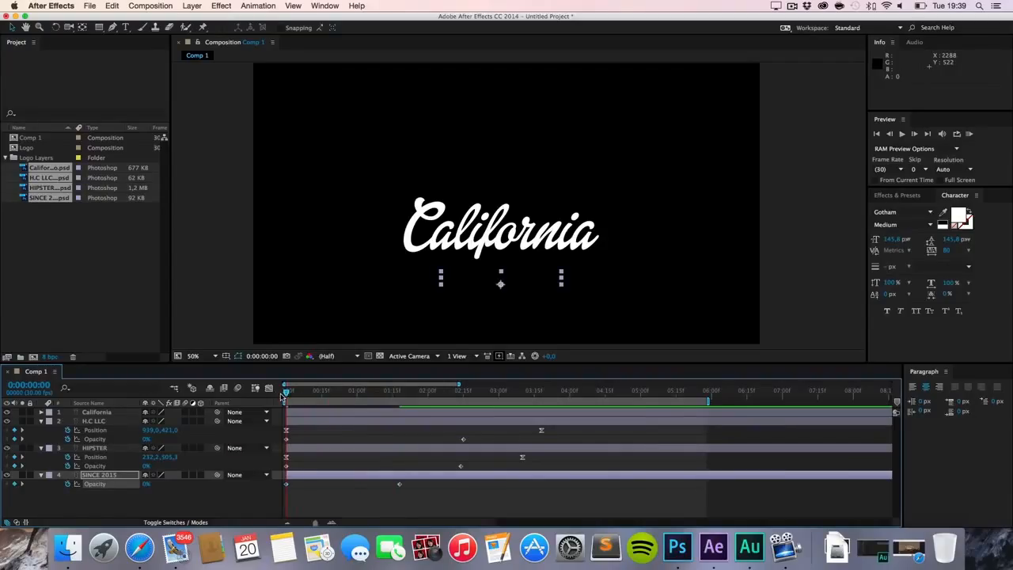
left_click_drag(148, 440, 163, 438)
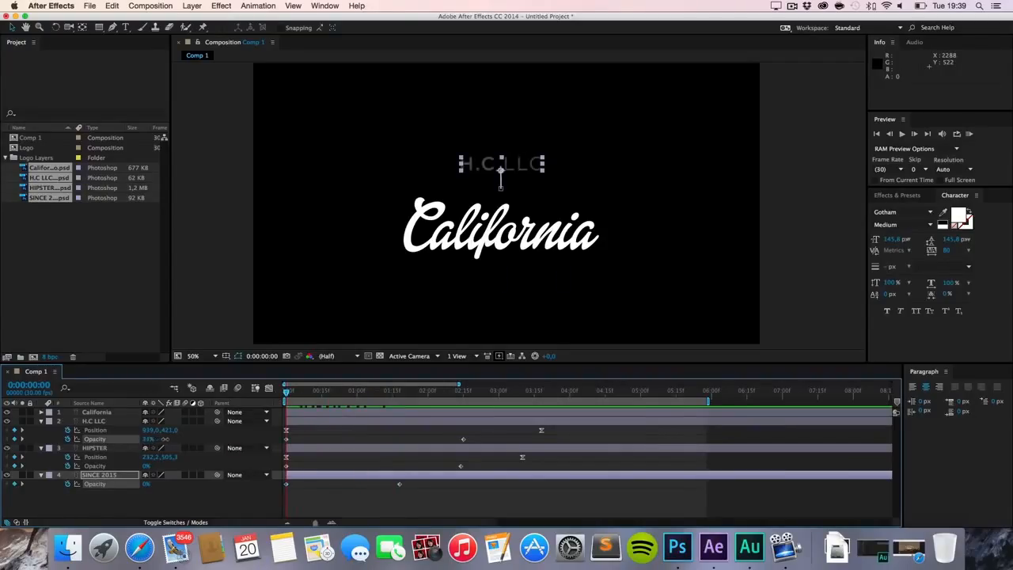
key("super+z")
key("super+z")
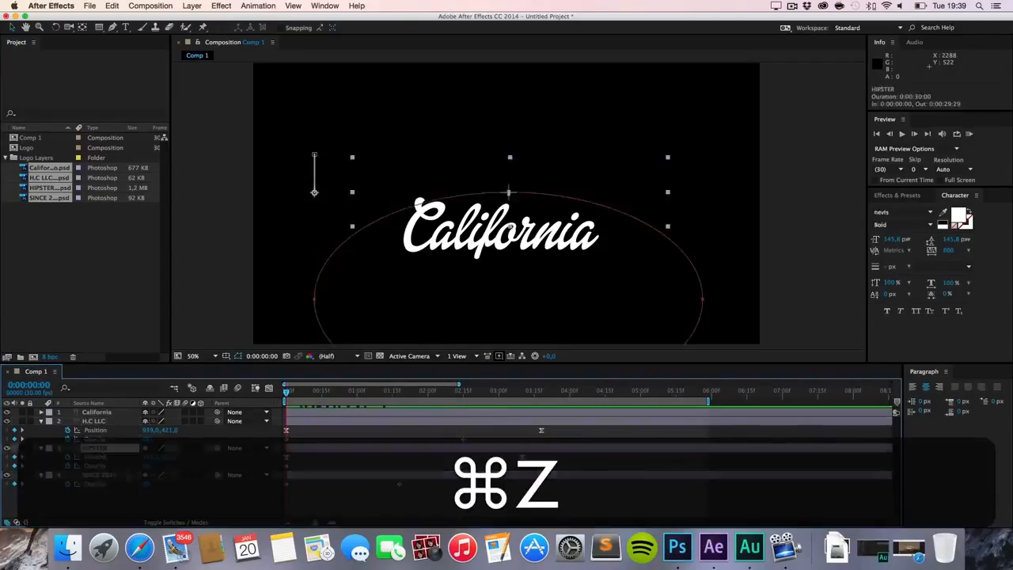
key("super+z")
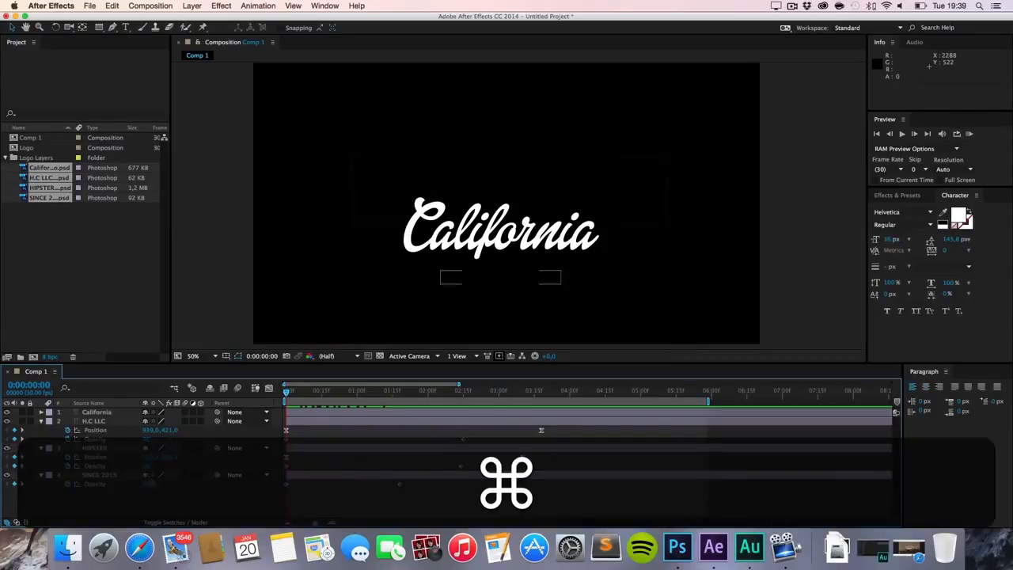
key("super+z")
key("super+z")
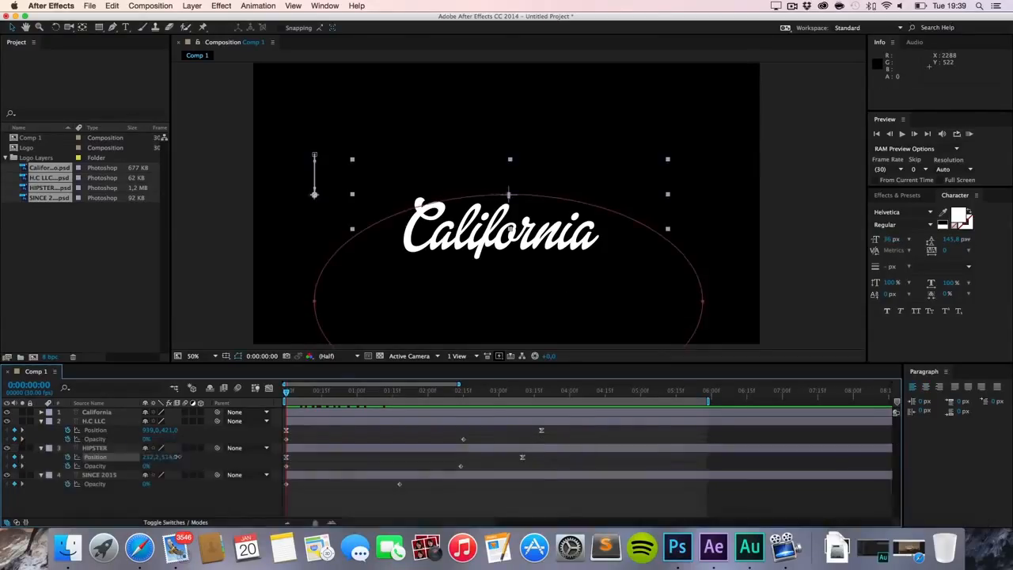
- Set the HIPSTER layer's starting Position to Y 427,3 for a shorter rise, and preview the animation
left_click(119, 447)
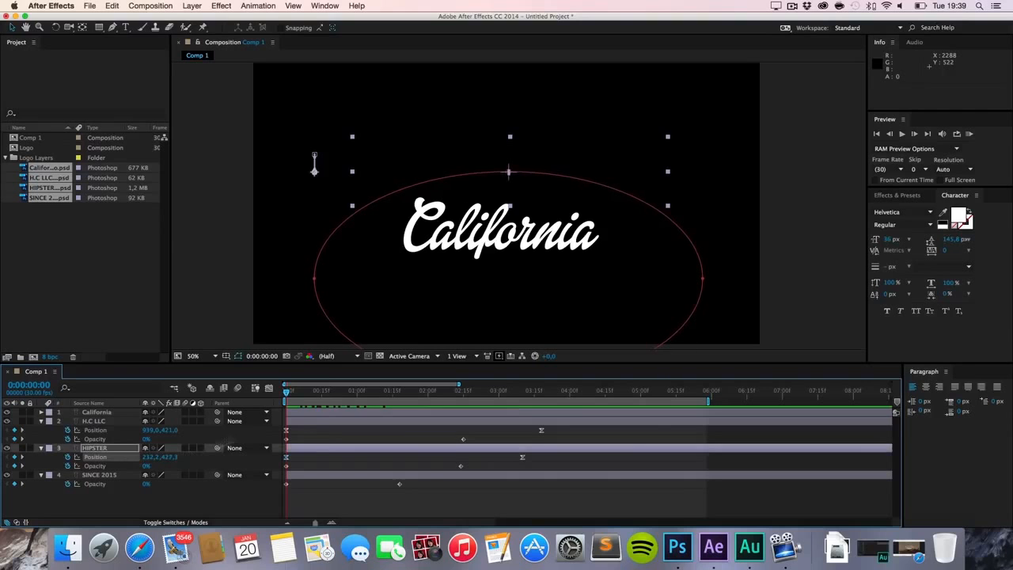
left_click_drag(290, 396, 355, 402)
left_click_drag(286, 405, 486, 411)
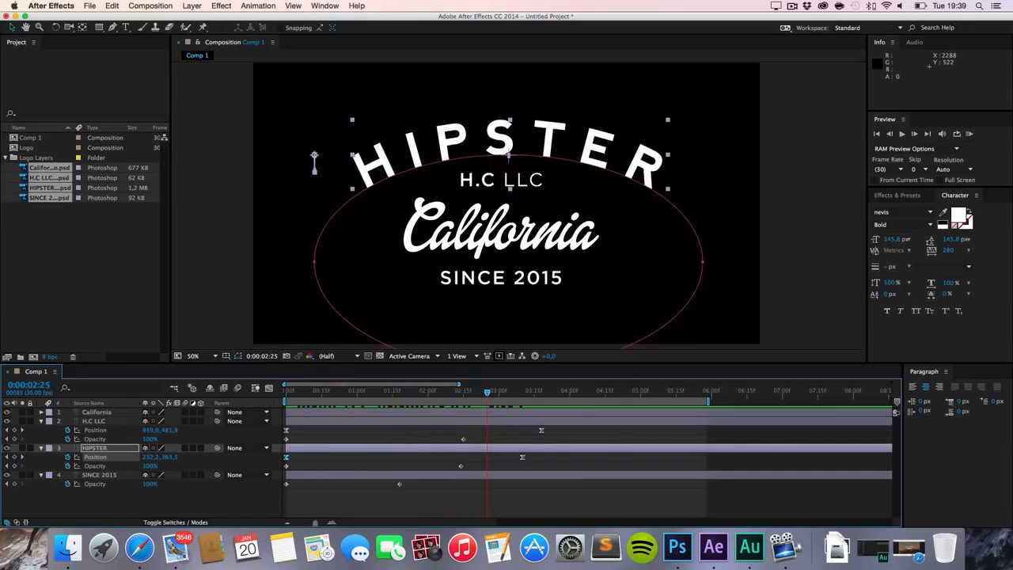
left_click(825, 281)
left_click(968, 132)
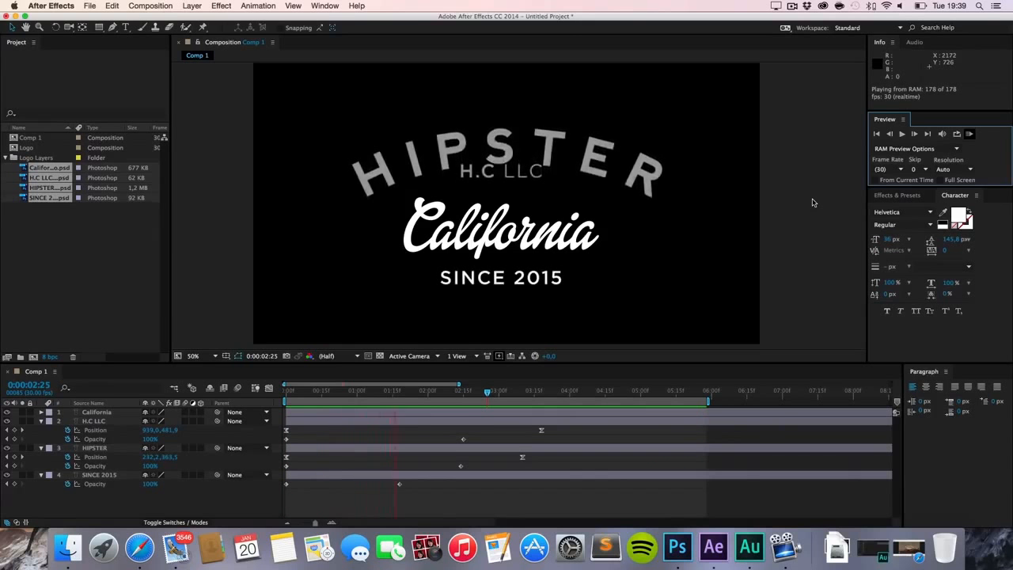
key("space")
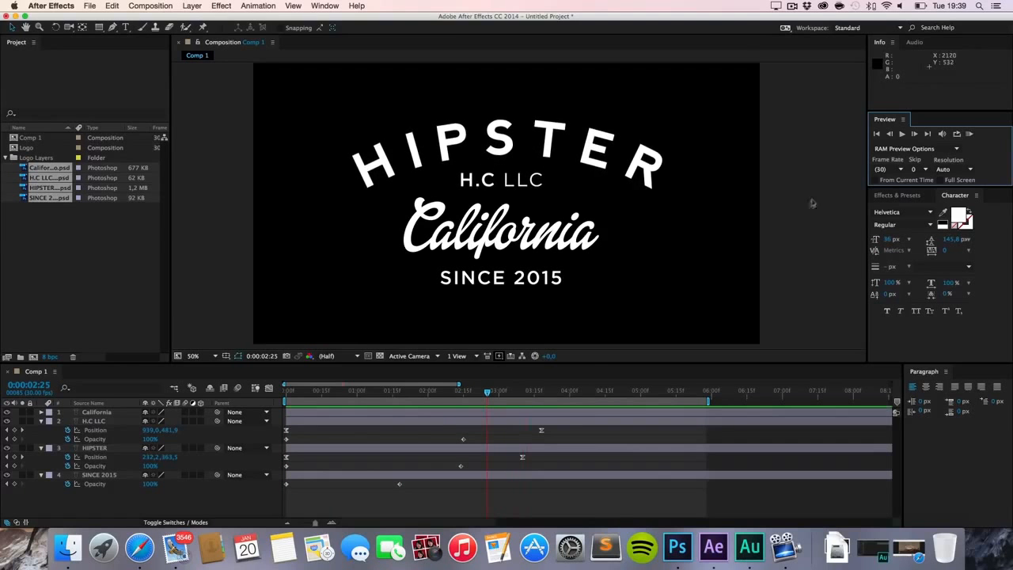
- Delay the H.C LLC layer to start at 0:00:01:03 and pull its ending Position and Opacity keyframes in to about 3.5 seconds
left_click_drag(331, 420, 407, 420)
left_click_drag(306, 392, 585, 398)
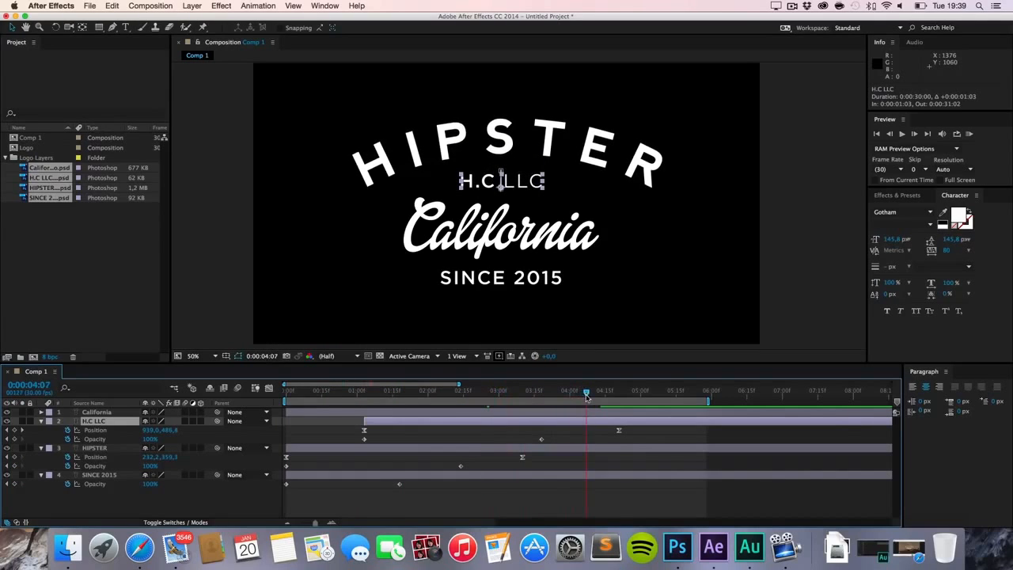
left_click_drag(619, 429, 519, 439)
left_click_drag(473, 395, 553, 406)
left_click_drag(366, 394, 494, 395)
left_click(765, 280)
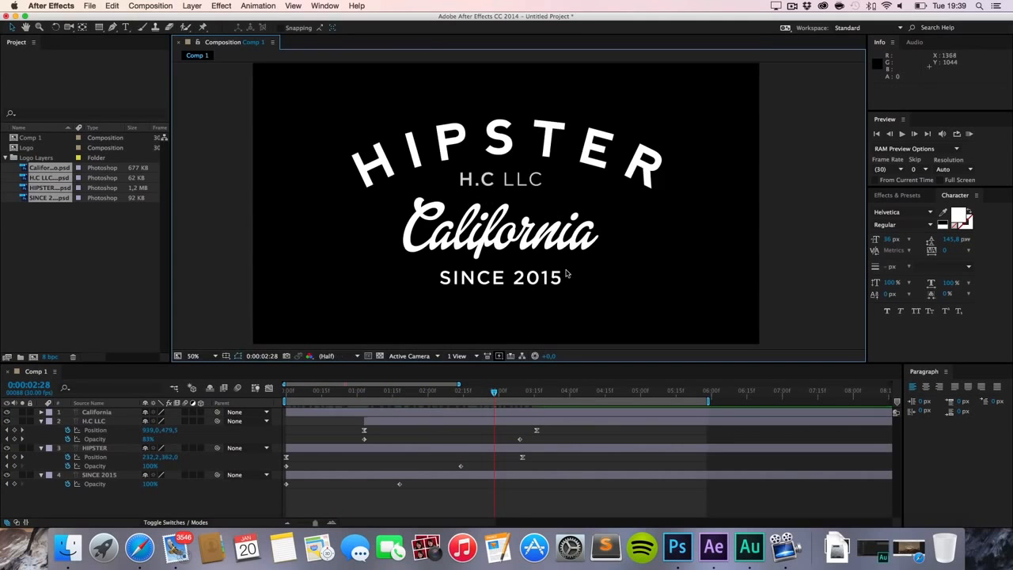
- Collapse the expanded properties of all layers and select the California layer
key("super+a")
key("super+u")
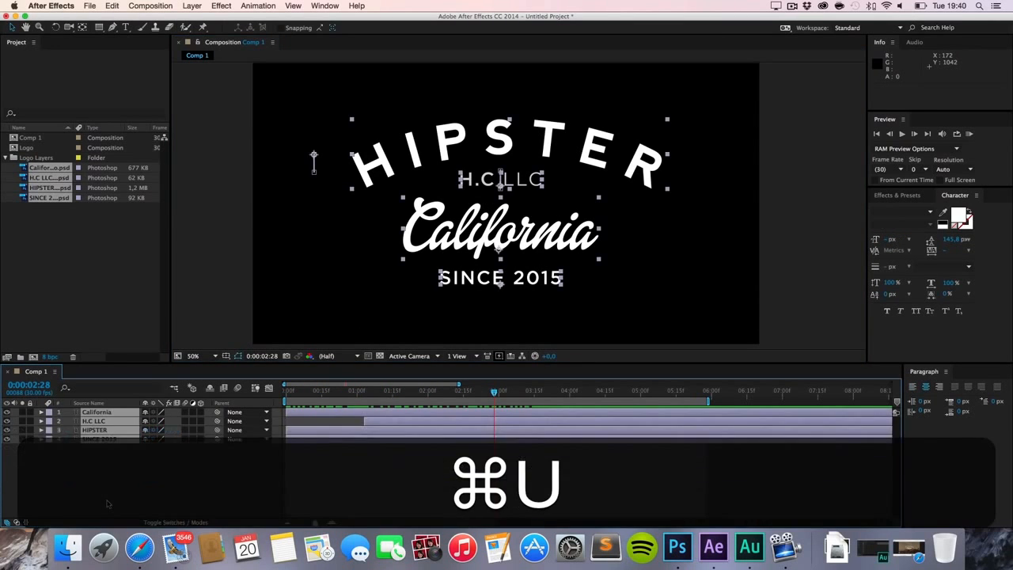
left_click(96, 412)
scroll(499, 248, "up", 2)
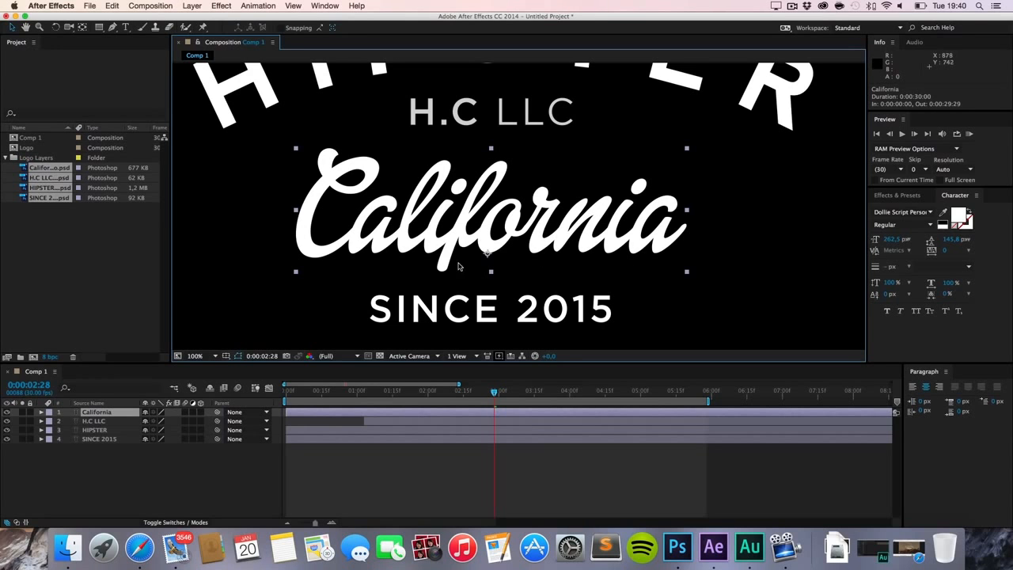
- Start a Pen mask path on the California layer, tracing the curves of the letter C from its upper tip
left_click_drag(349, 211, 401, 207)
key("period")
left_click_drag(293, 190, 409, 208)
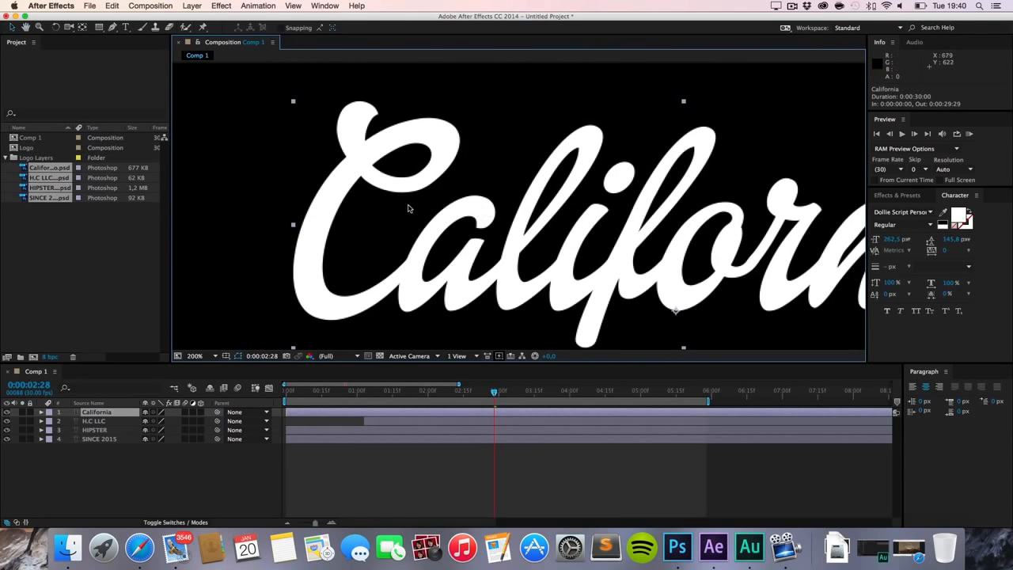
key("comma")
key("g")
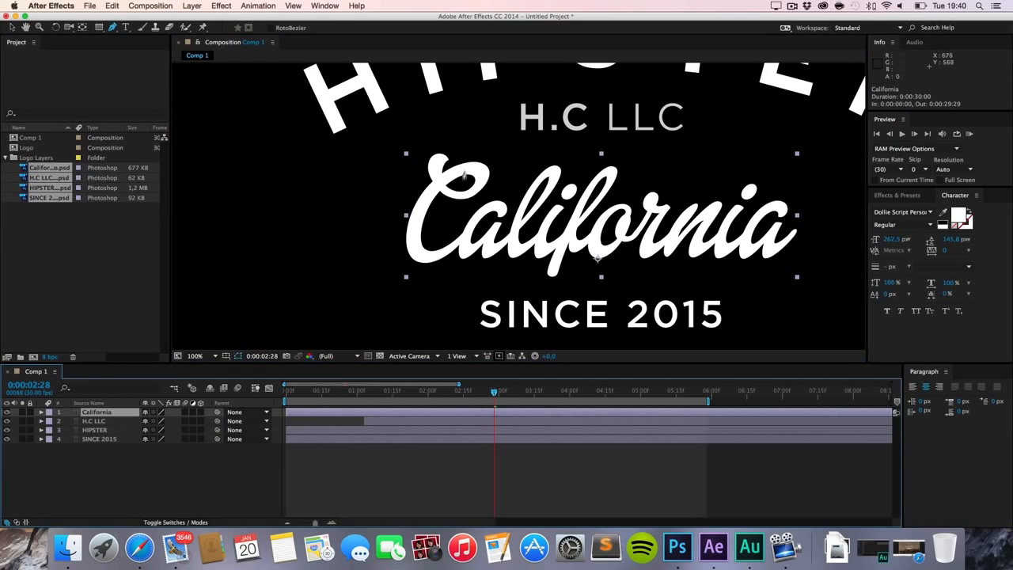
left_click(439, 148)
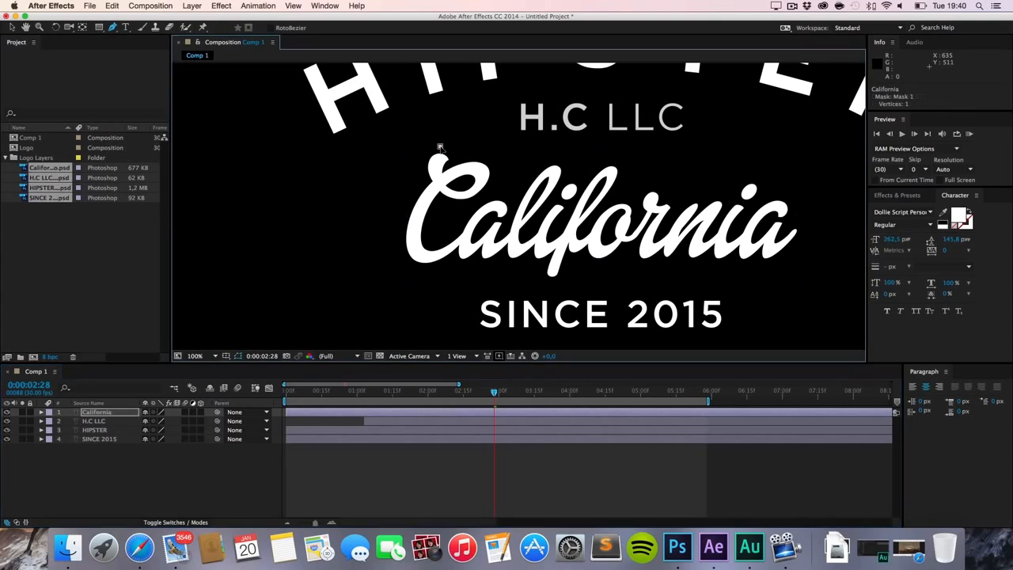
left_click_drag(451, 194, 489, 204)
left_click_drag(495, 153, 492, 149)
left_click_drag(424, 254, 455, 262)
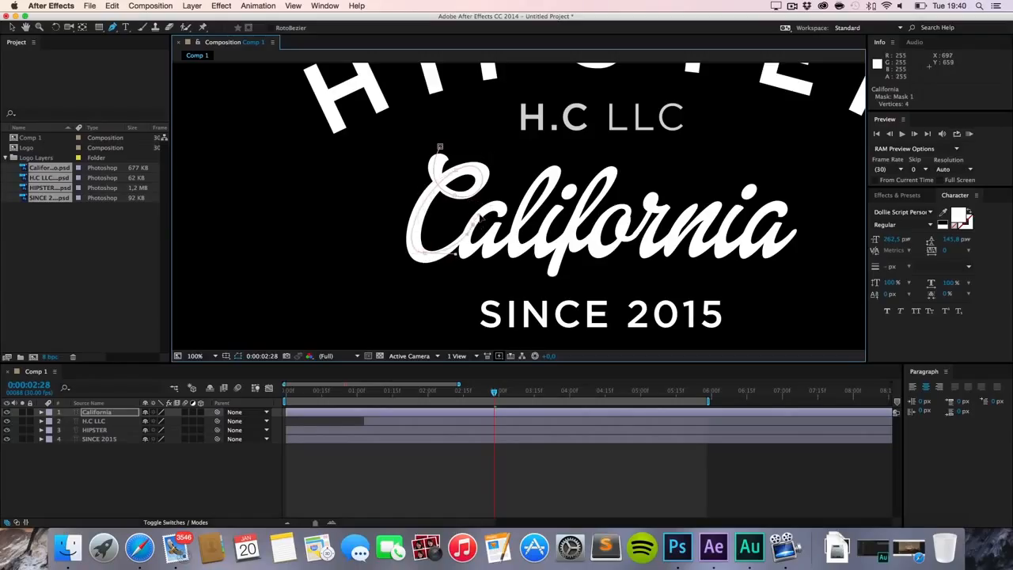
- Continue the mask path through the letters a and l of California, undoing and redrawing misplaced vertices
left_click(478, 217)
left_click(468, 253)
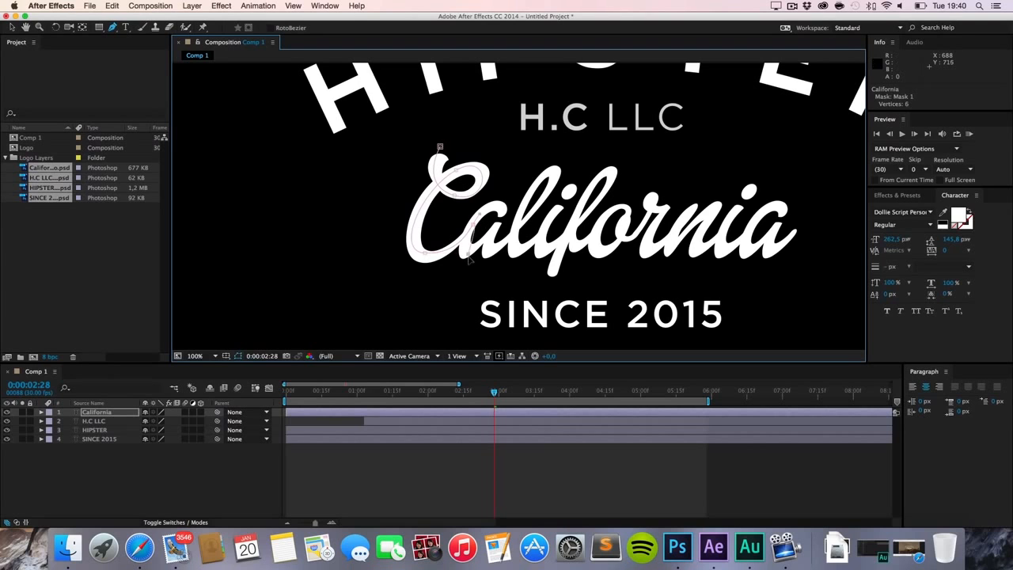
key("super+z")
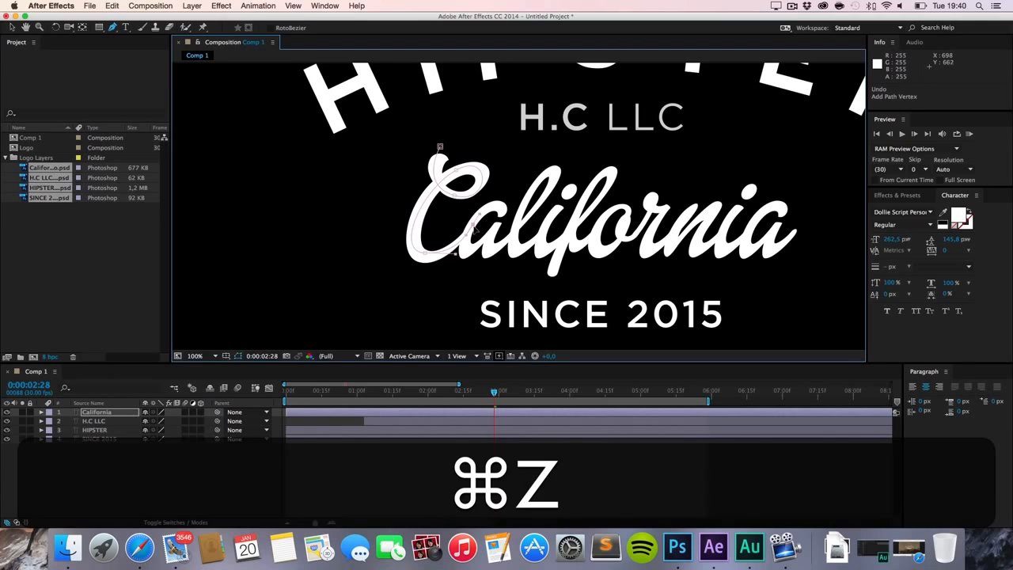
key("super")
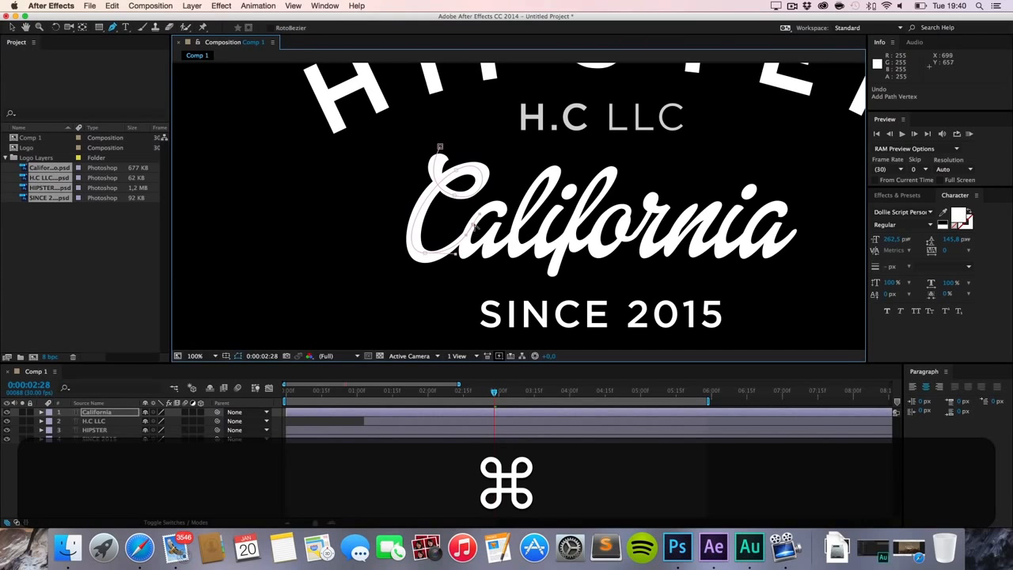
left_click(472, 254)
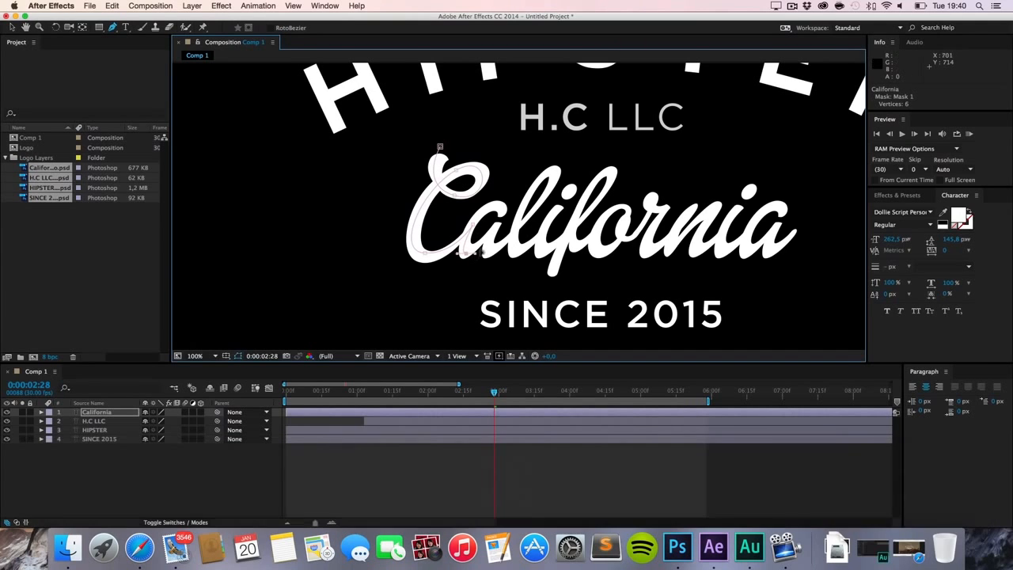
left_click(478, 204)
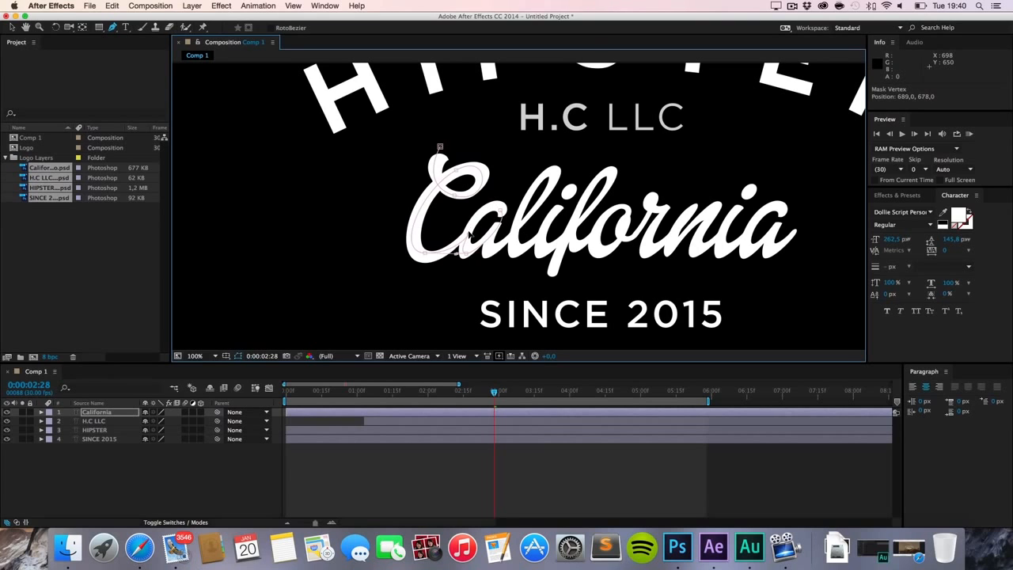
key("super+z")
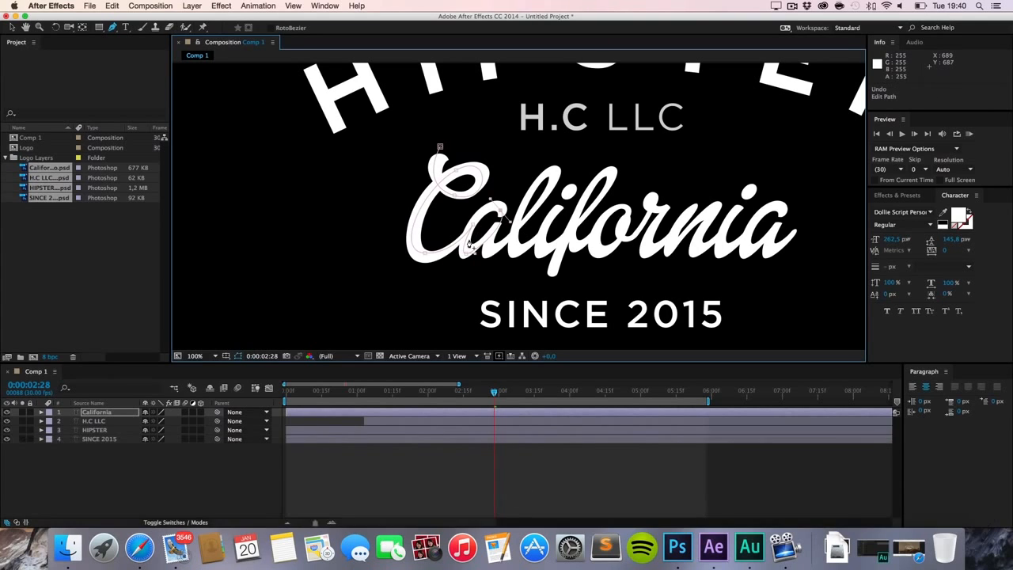
left_click_drag(477, 253, 482, 249)
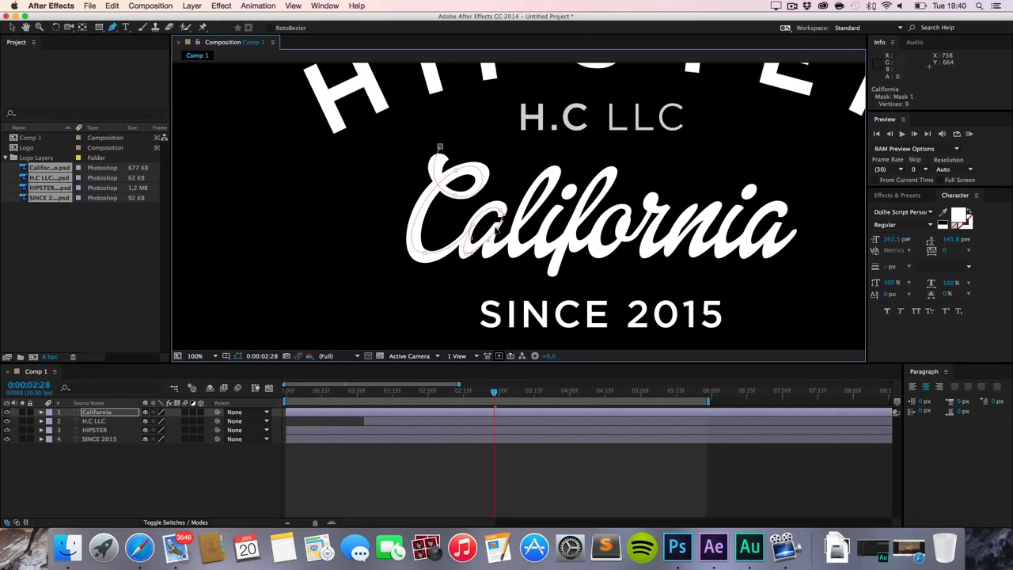
key("super+z")
left_click(490, 255)
left_click_drag(520, 246, 537, 242)
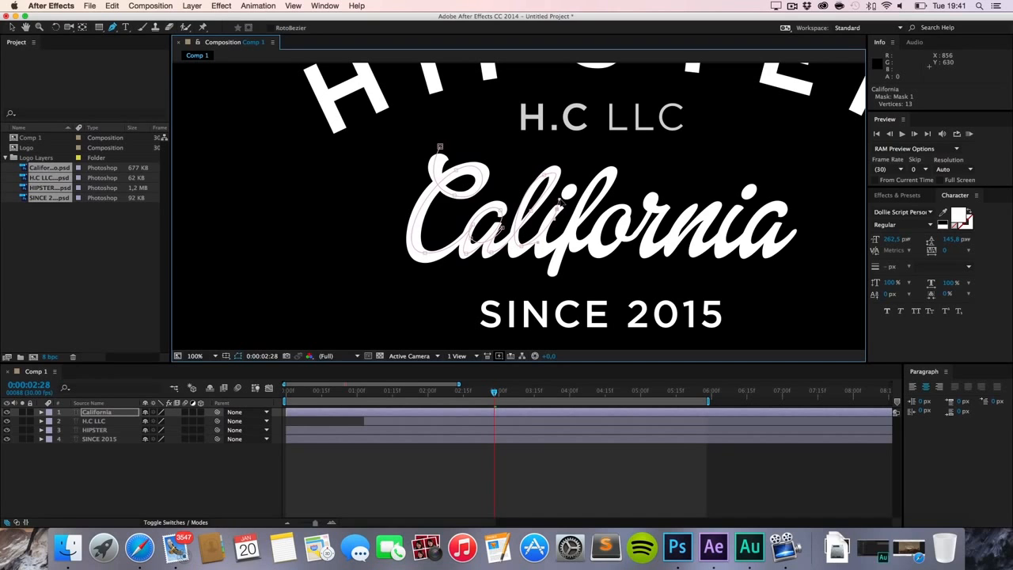
- Extend the California mask path through the first i, the f and the o up to the r
left_click(567, 193)
left_click(614, 168)
left_click(557, 267)
left_click(570, 229)
left_click_drag(577, 243, 590, 238)
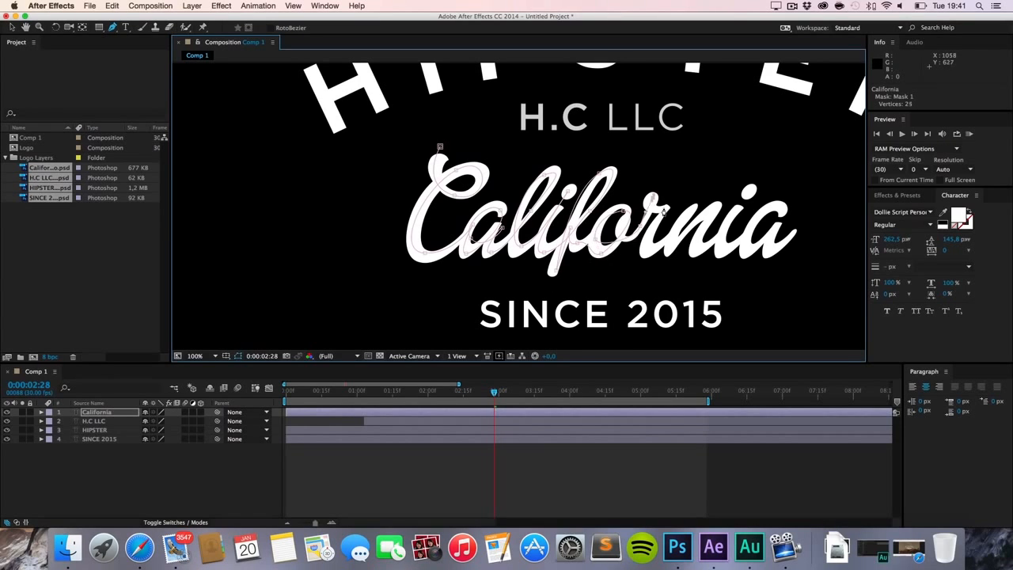
- Trace the California mask path on from the r through the n and the second i
left_click(689, 212)
left_click_drag(644, 262, 668, 263)
left_click_drag(717, 206, 724, 206)
left_click_drag(708, 250, 782, 205)
left_click(741, 208)
left_click(749, 193)
- Finish the California mask path over the final a, redoing misplaced vertices, and return to the Selection tool
left_click_drag(751, 253, 837, 178)
key("super+z")
left_click(751, 254)
key("super+z")
left_click(766, 212)
left_click(752, 250)
left_click_drag(538, 264, 540, 245)
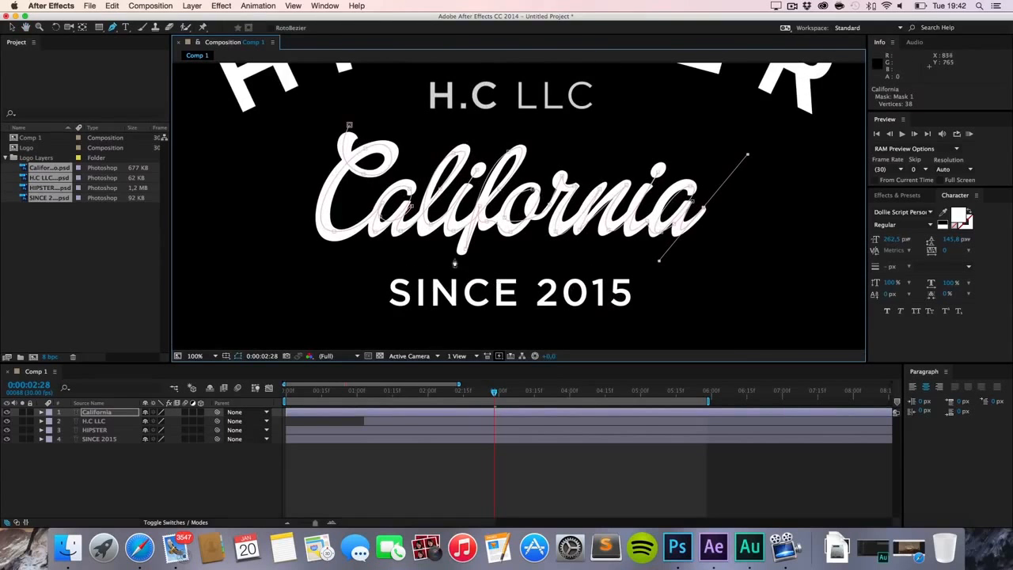
left_click(12, 27)
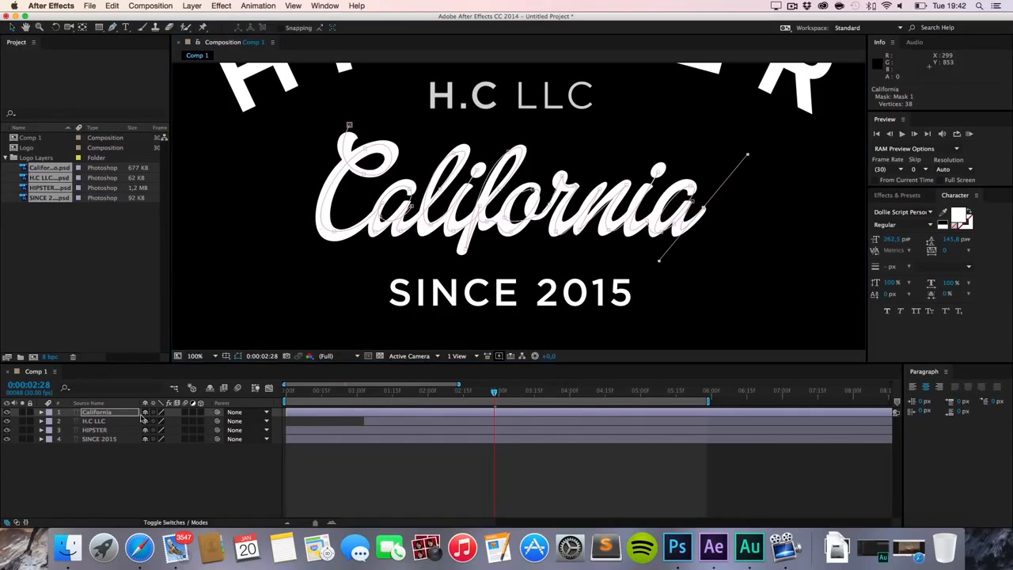
- Find the Stroke effect in the effects library and apply it to the California layer
left_click(93, 421)
left_click(101, 413)
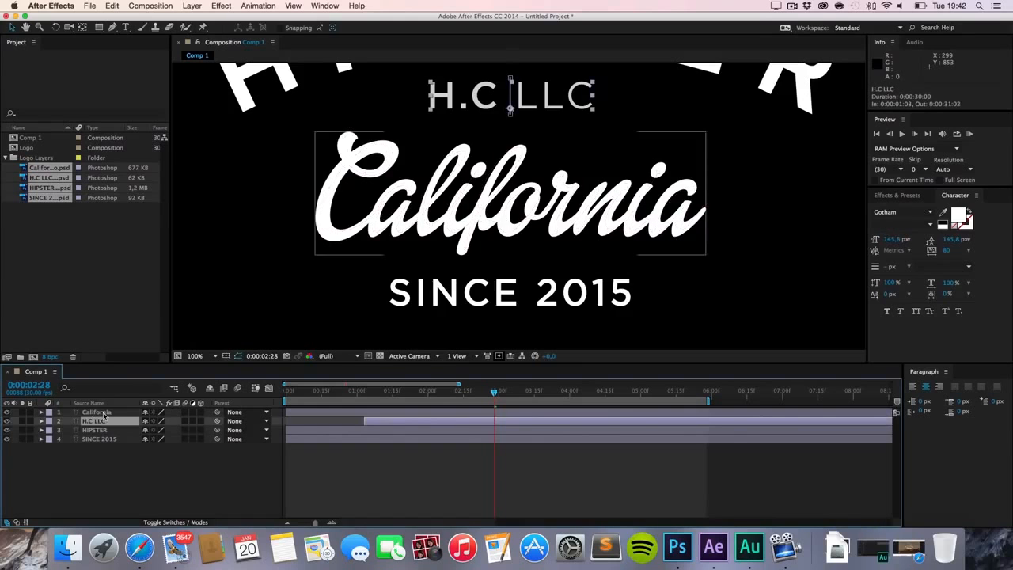
left_click(897, 198)
left_click(909, 209)
type("Stroke")
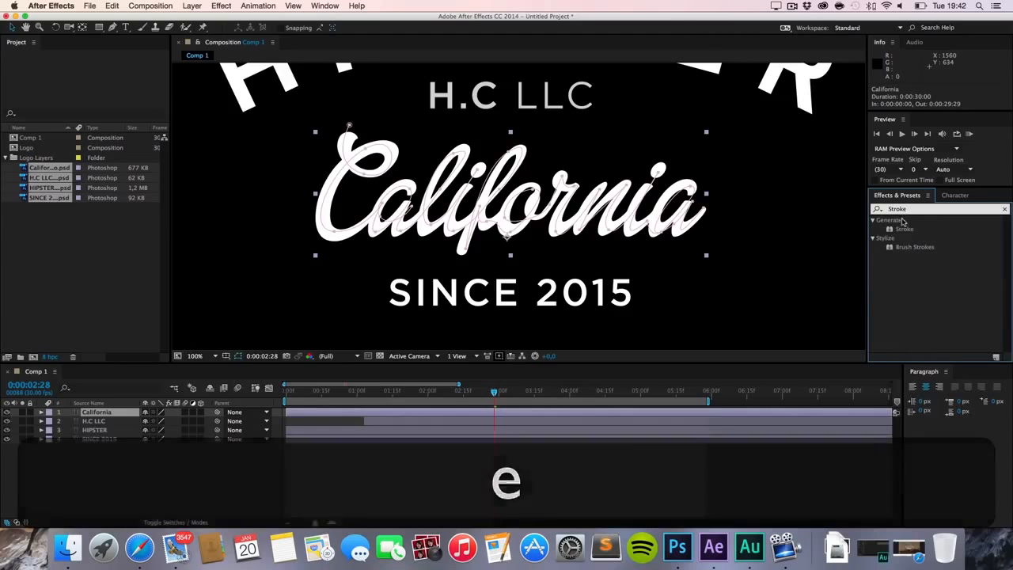
mouse_move(903, 228)
left_mouse_down()
mouse_move(858, 258)
mouse_move(111, 440)
mouse_move(108, 412)
left_mouse_up()
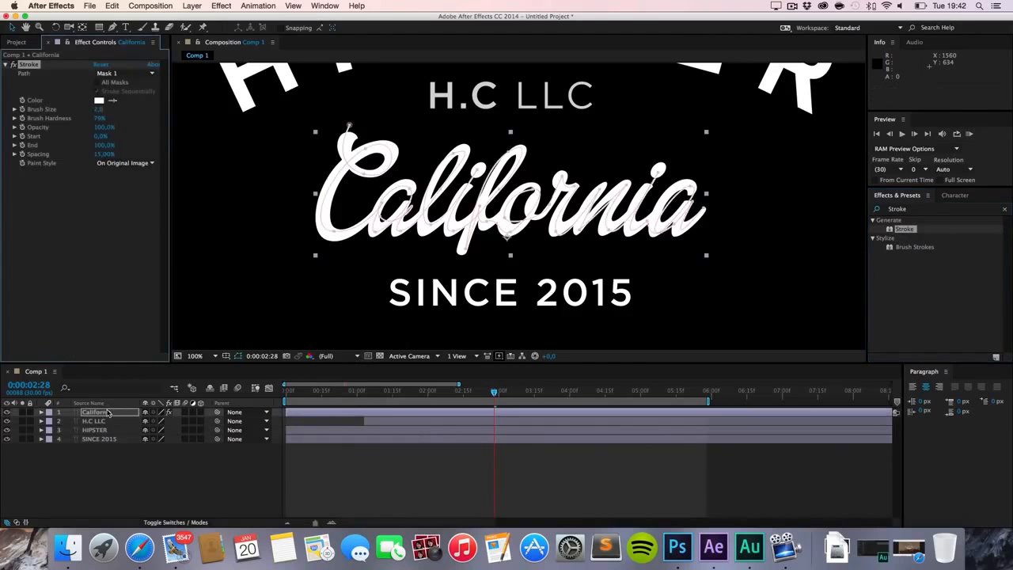
- Set the Stroke effect to follow Mask 1 with a Brush Size of 27,8 and an End of 28%
left_click(111, 73)
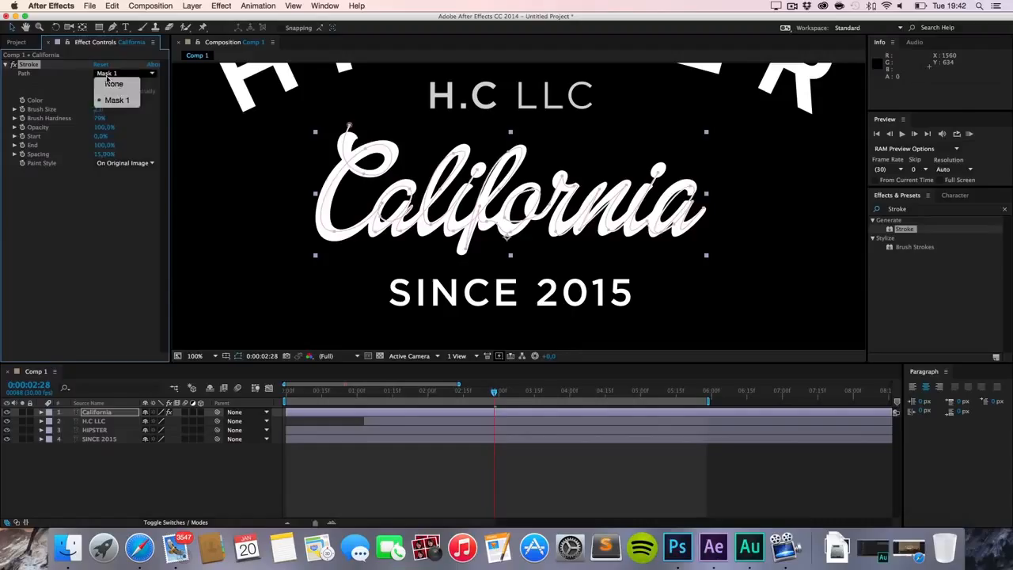
left_click(117, 101)
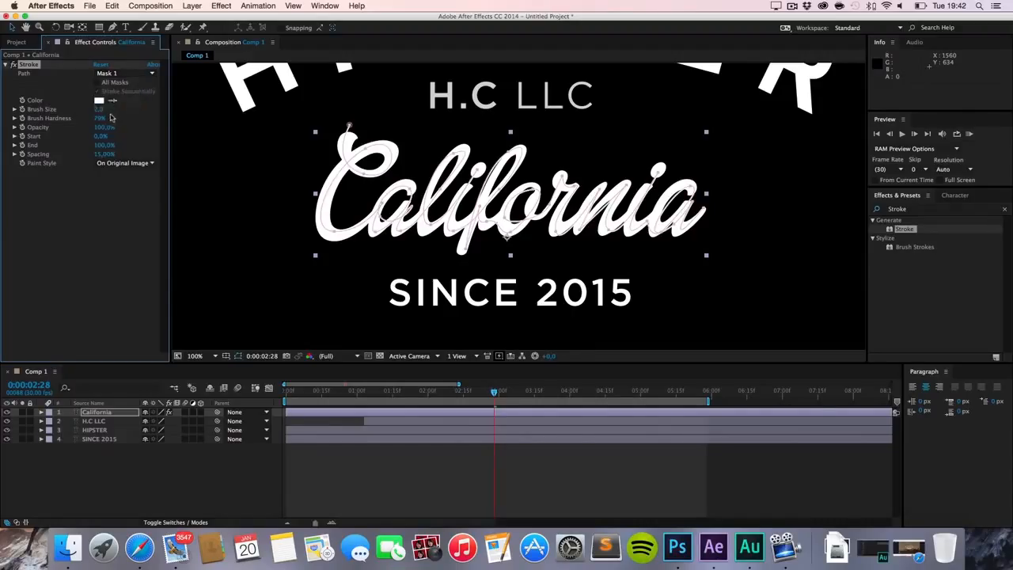
left_click_drag(100, 111, 237, 113)
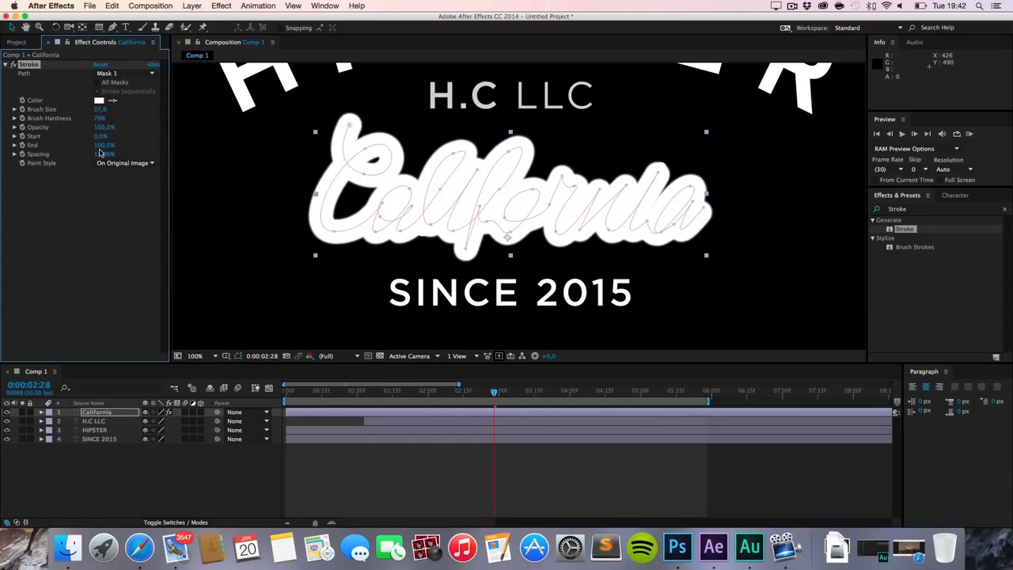
mouse_move(105, 150)
left_mouse_down()
mouse_move(49, 149)
mouse_move(109, 158)
mouse_move(59, 162)
mouse_move(100, 113)
left_mouse_up()
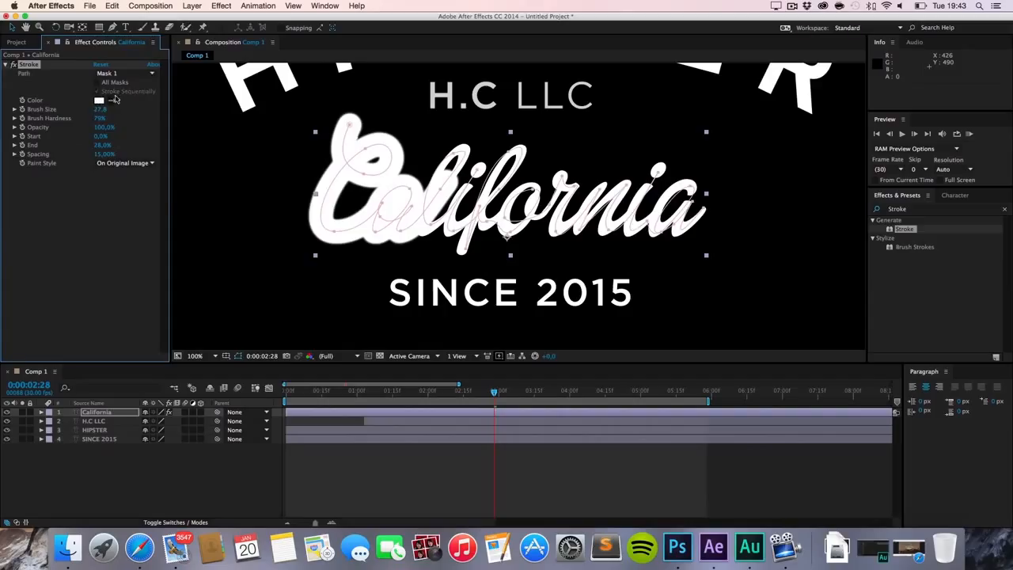
- Set the Stroke's Paint Style to Reveal Original Image and its End to 0%
left_click(125, 163)
left_click(122, 182)
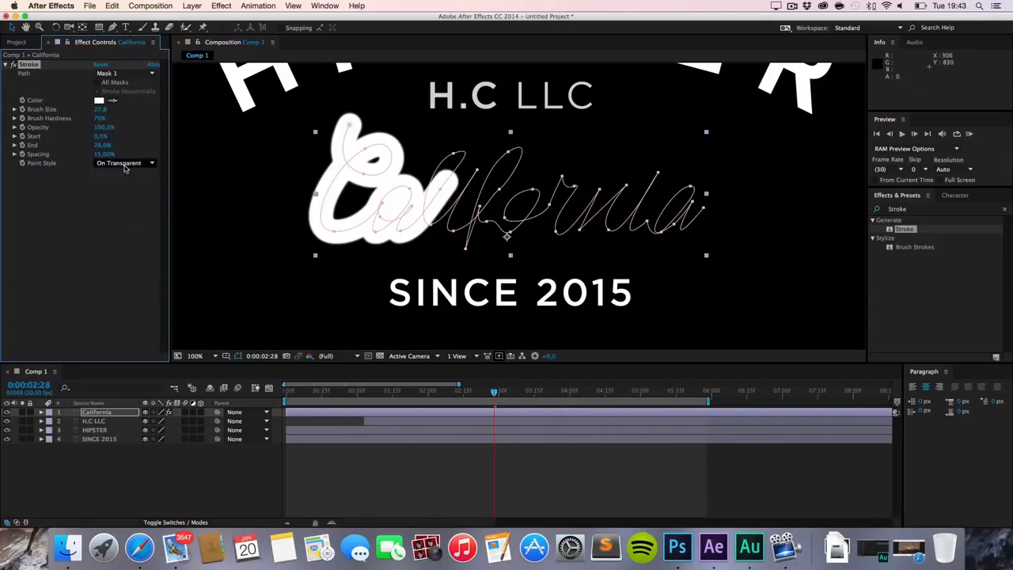
left_click(124, 164)
left_click(132, 193)
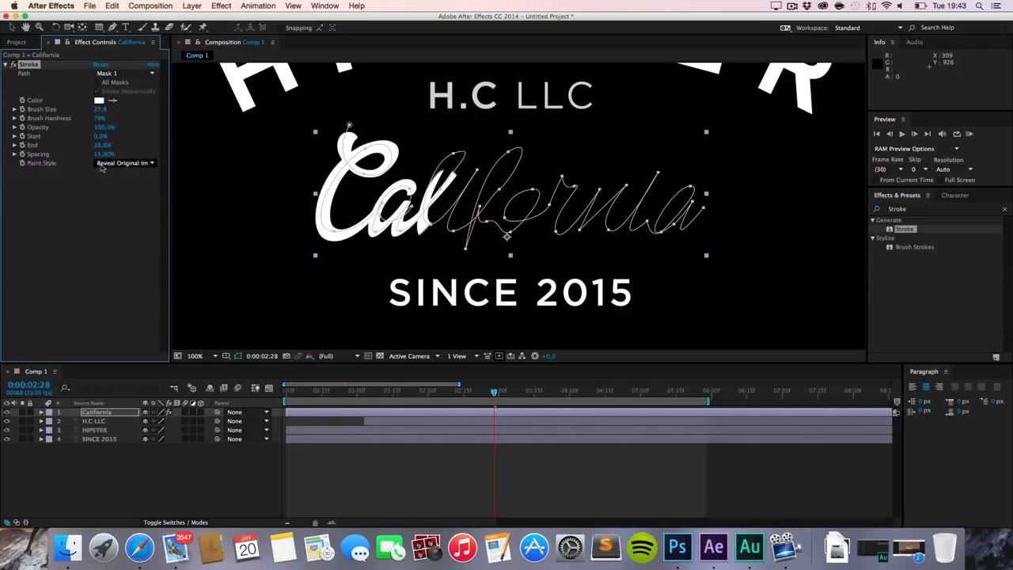
mouse_move(104, 146)
left_mouse_down()
mouse_move(87, 149)
mouse_move(110, 154)
mouse_move(61, 156)
left_mouse_up()
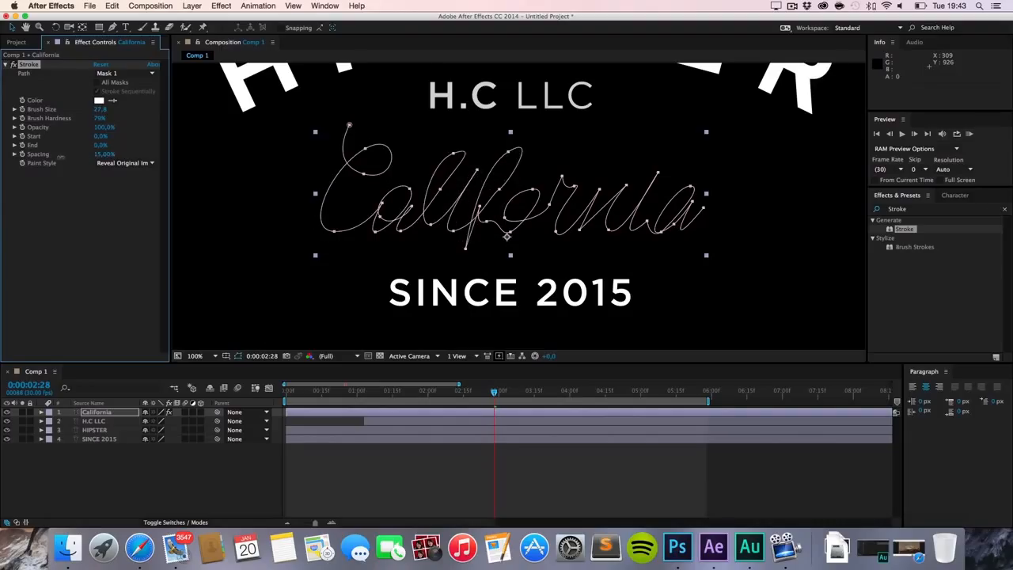
- Keyframe the Stroke's Start on the California layer from 0% at 0:00:00:00 to 100% at 0:00:02:11
left_click_drag(293, 393, 265, 397)
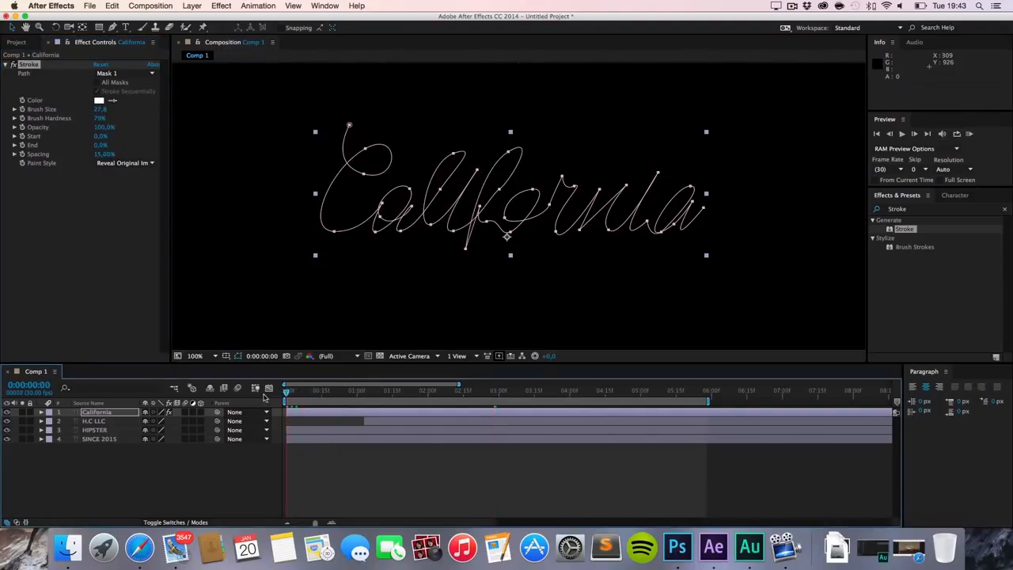
key("t")
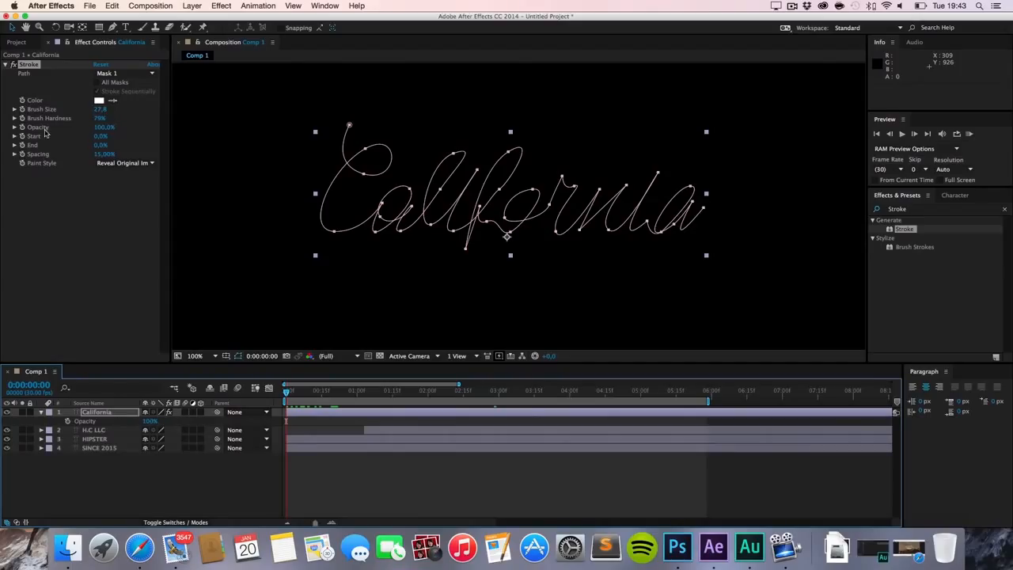
left_click(71, 138)
left_click_drag(101, 138, 61, 137)
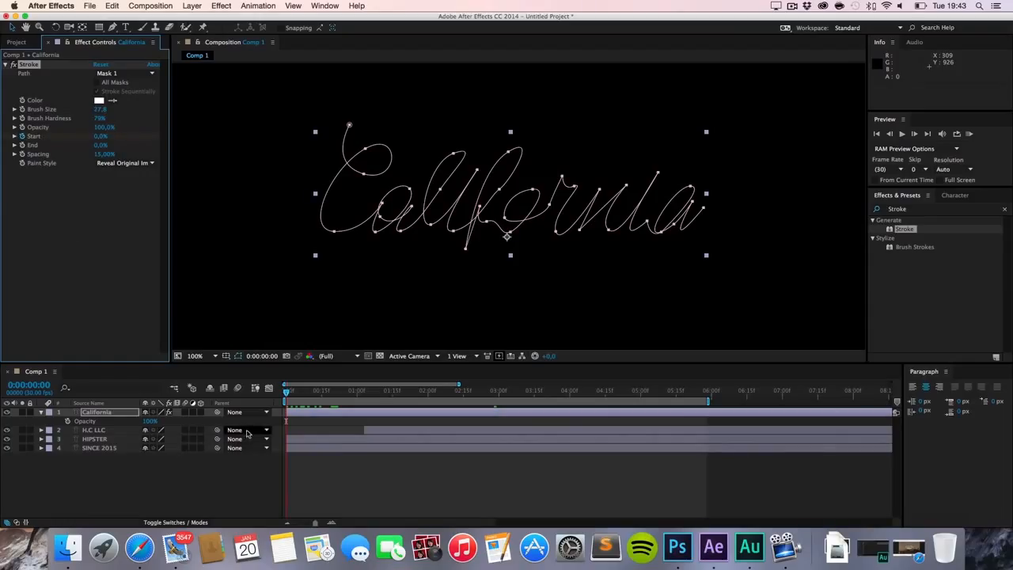
key("u")
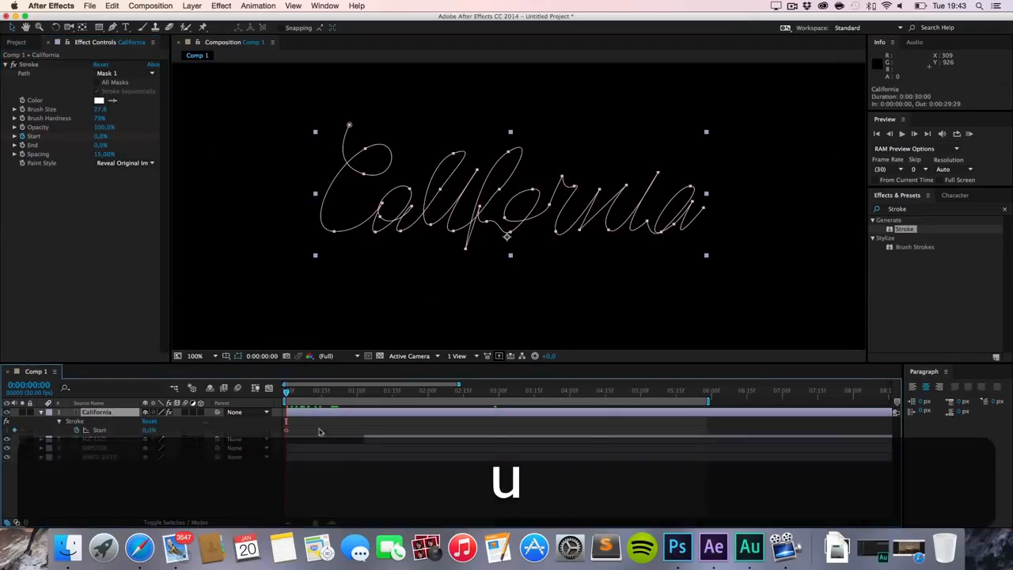
left_click_drag(287, 393, 452, 391)
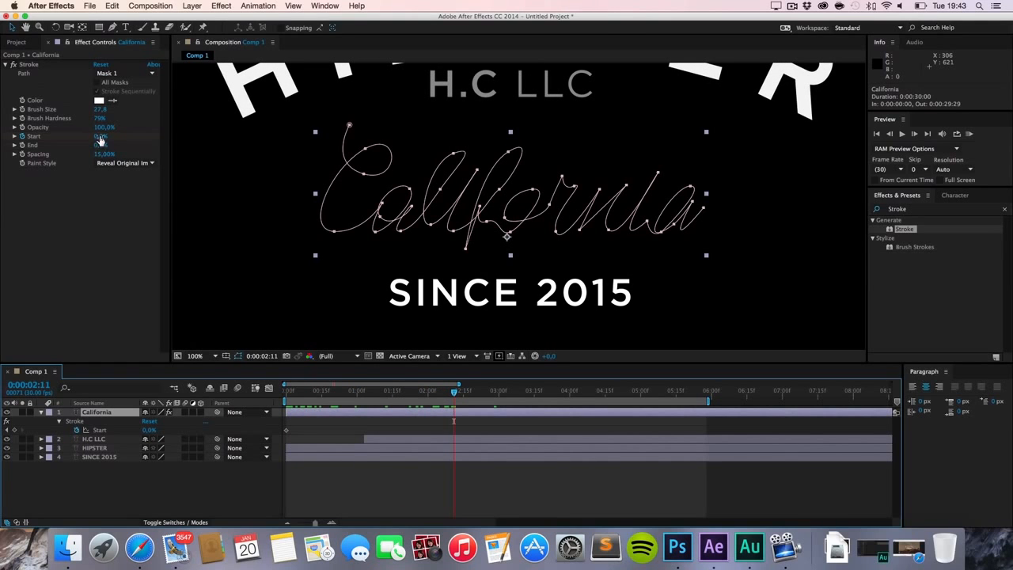
left_click_drag(100, 140, 219, 140)
- Fit the whole logo in view and preview the California write-on together with the other layers' animation
scroll(685, 295, "down", 1)
left_click_drag(678, 283, 663, 307)
left_click(831, 268)
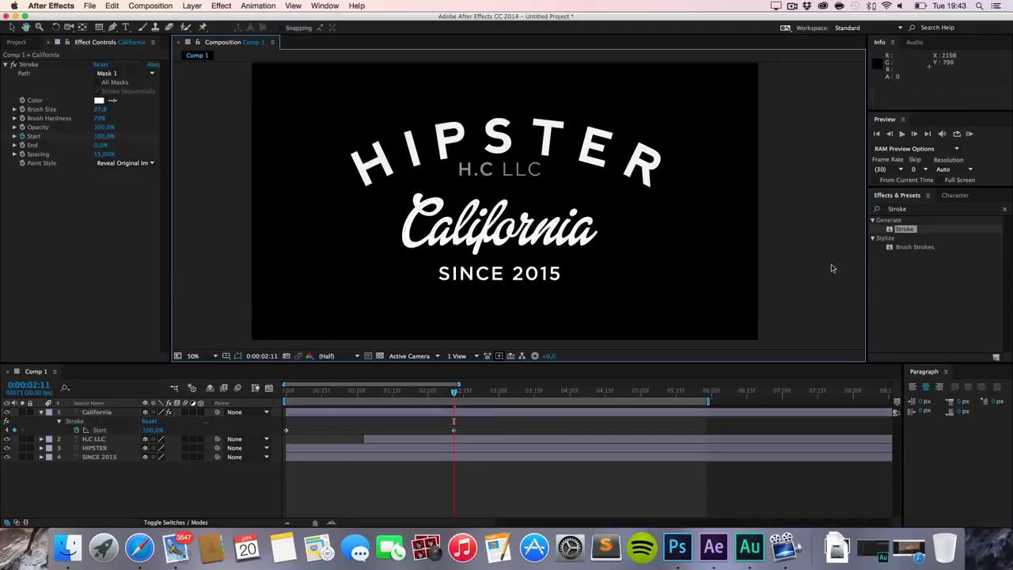
left_click(970, 135)
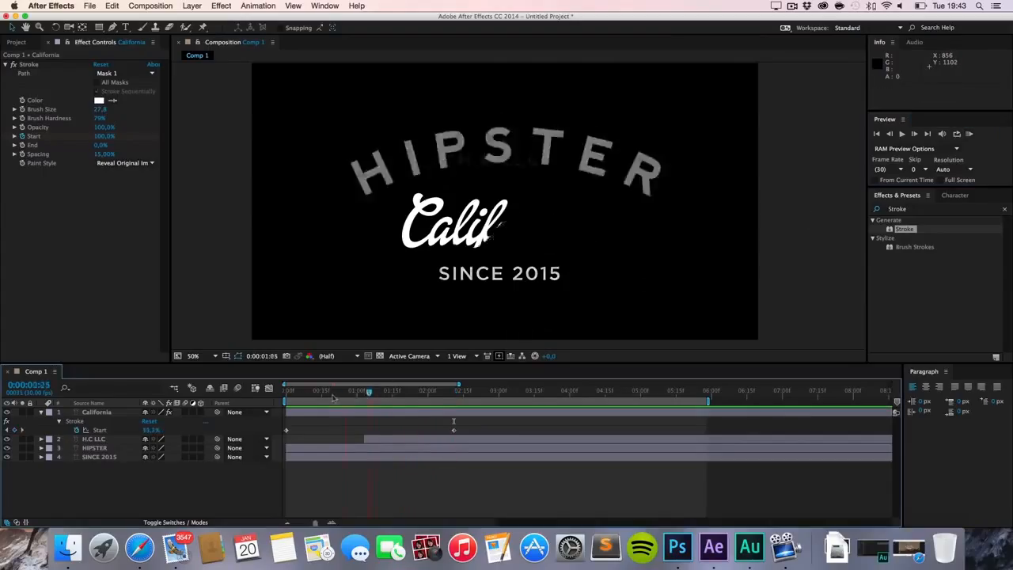
left_click(970, 134)
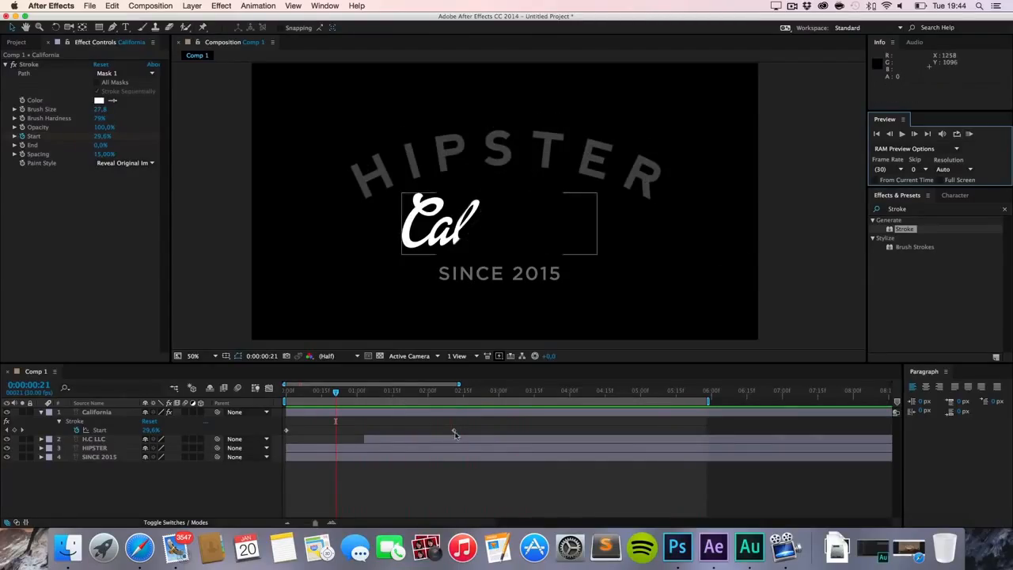
- Move California's final Stroke Start keyframe earlier, shift the layer's In point to 0:00:00:19, and preview the animation
left_click_drag(454, 433, 425, 437)
mouse_move(315, 414)
left_mouse_down()
mouse_move(360, 413)
mouse_move(261, 399)
mouse_move(479, 398)
left_mouse_up()
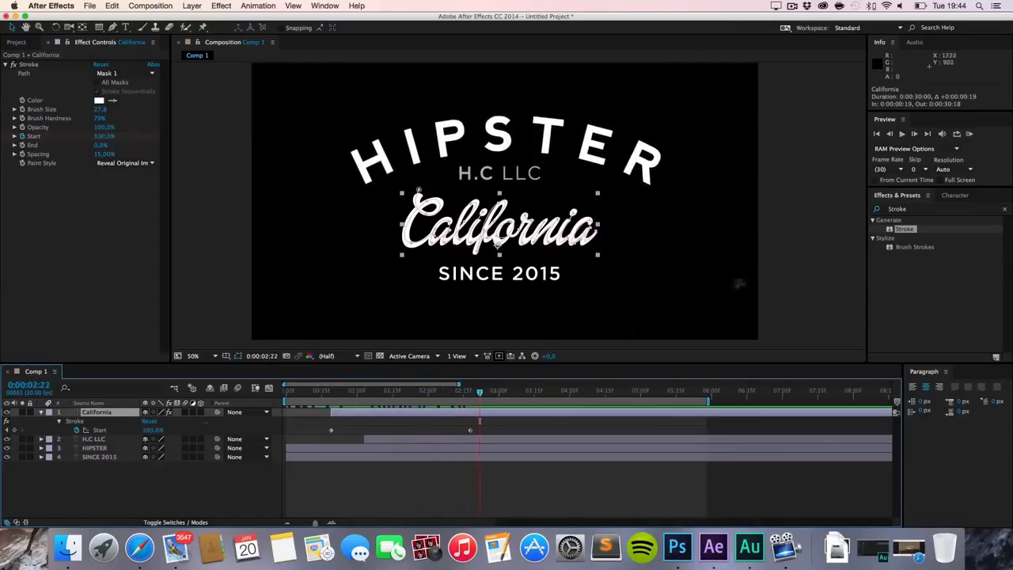
left_click(775, 265)
key("space")
- Reshape Mask 1 around the letter "a" at 0:00:01:01 by moving its vertices outward, and undo the last path edit
left_click_drag(542, 395, 345, 397)
scroll(403, 242, "up", 1)
scroll(402, 242, "up", 2)
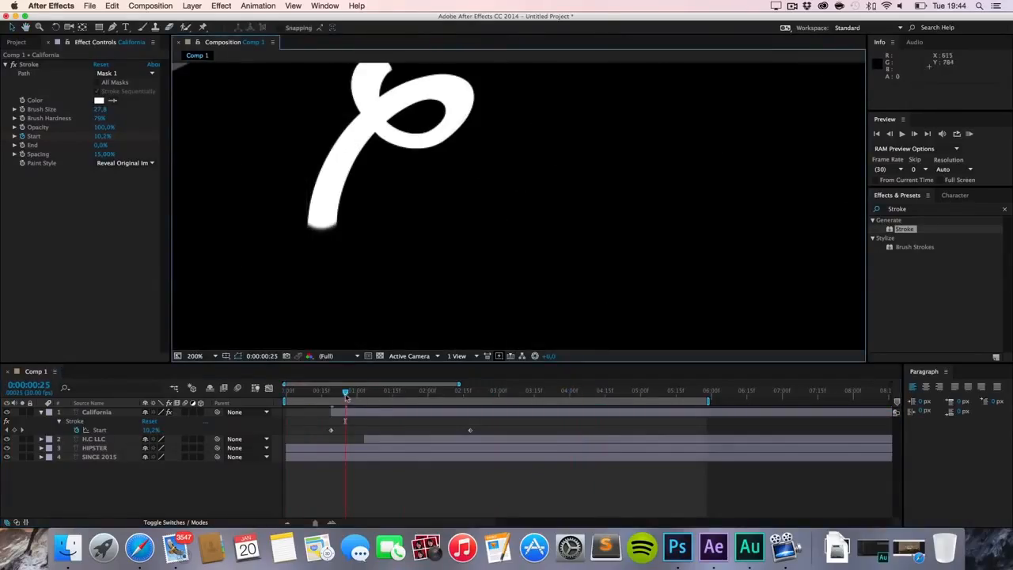
left_click_drag(345, 396, 360, 395)
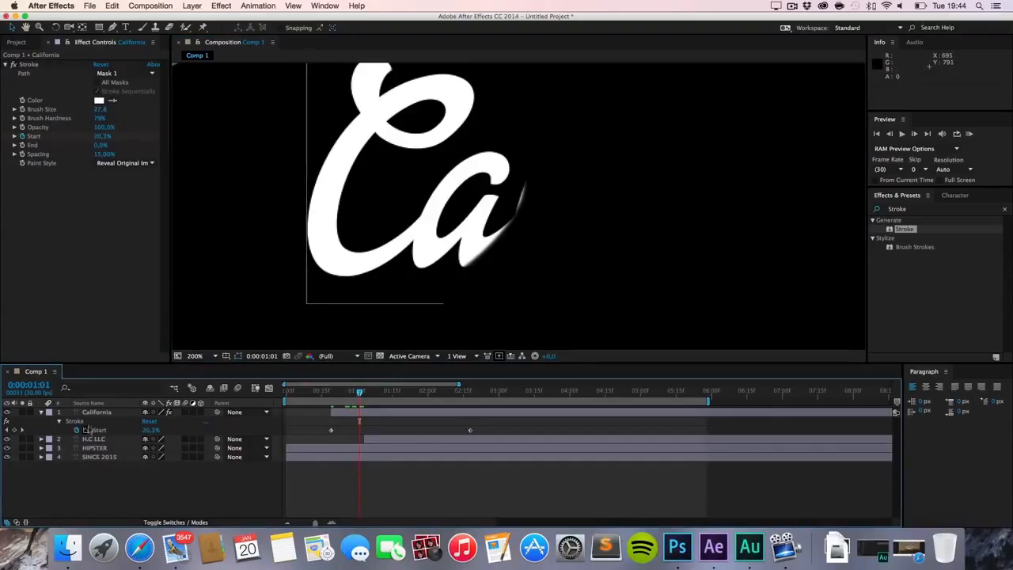
left_click(97, 412)
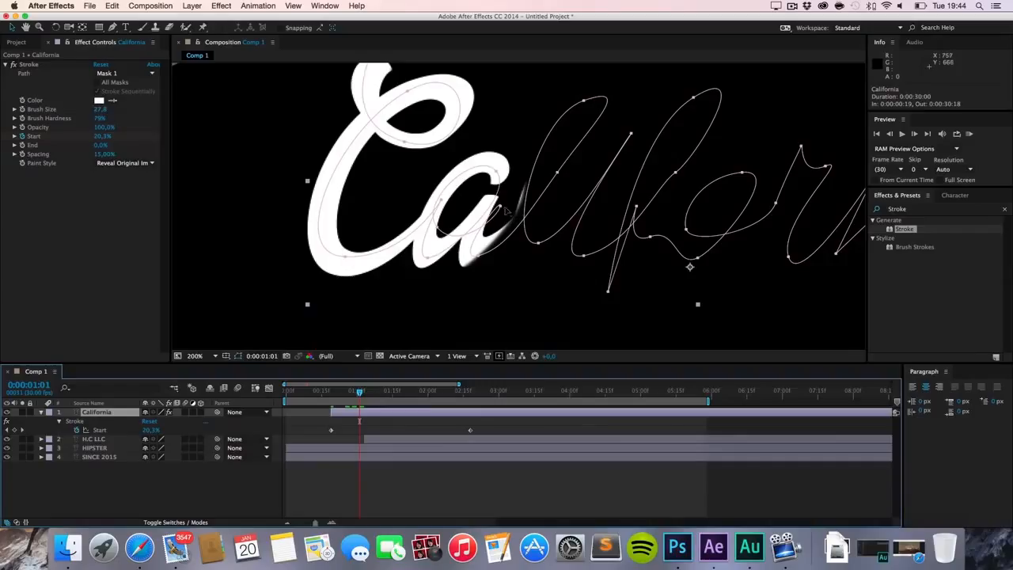
left_click(500, 207)
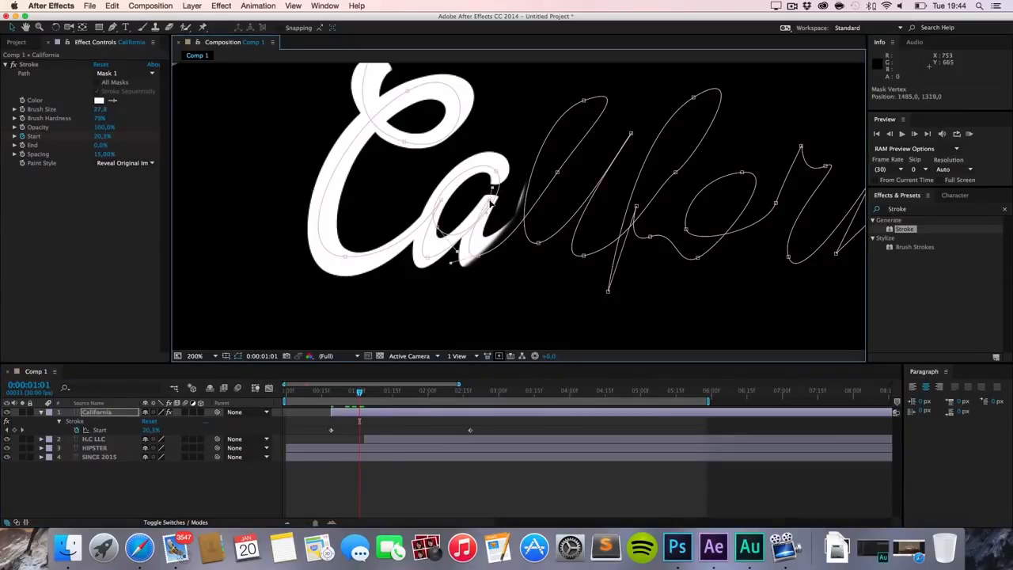
mouse_move(478, 255)
left_mouse_down()
mouse_move(467, 252)
mouse_move(497, 272)
mouse_move(480, 271)
left_mouse_up()
key("super+z")
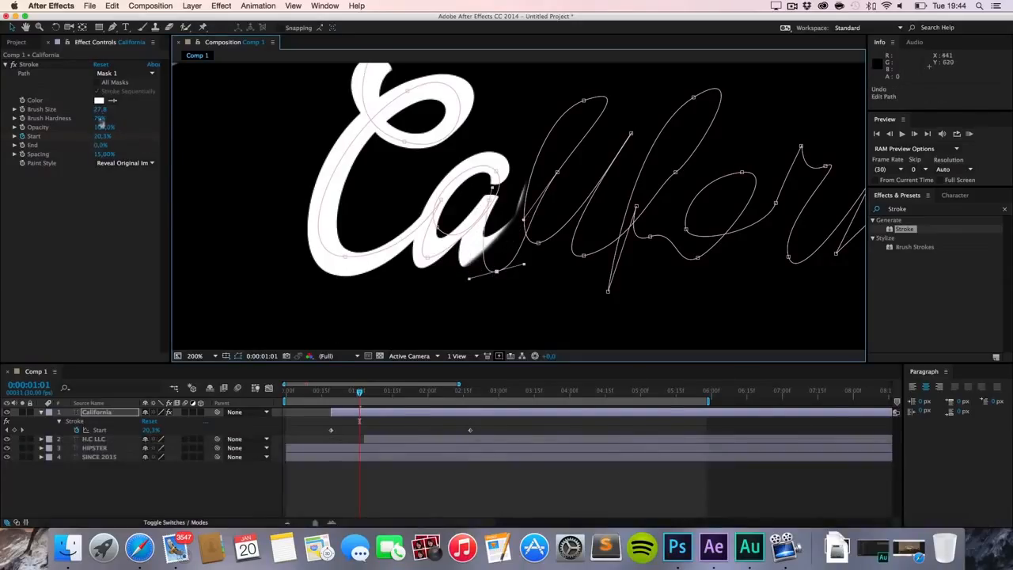
- Try a different Brush Size and a Brush Hardness of 100% on the Stroke effect, scrub the write-on, and undo the changes
mouse_move(102, 110)
left_mouse_down()
mouse_move(11, 118)
mouse_move(171, 117)
mouse_move(149, 121)
left_mouse_up()
key("super+z")
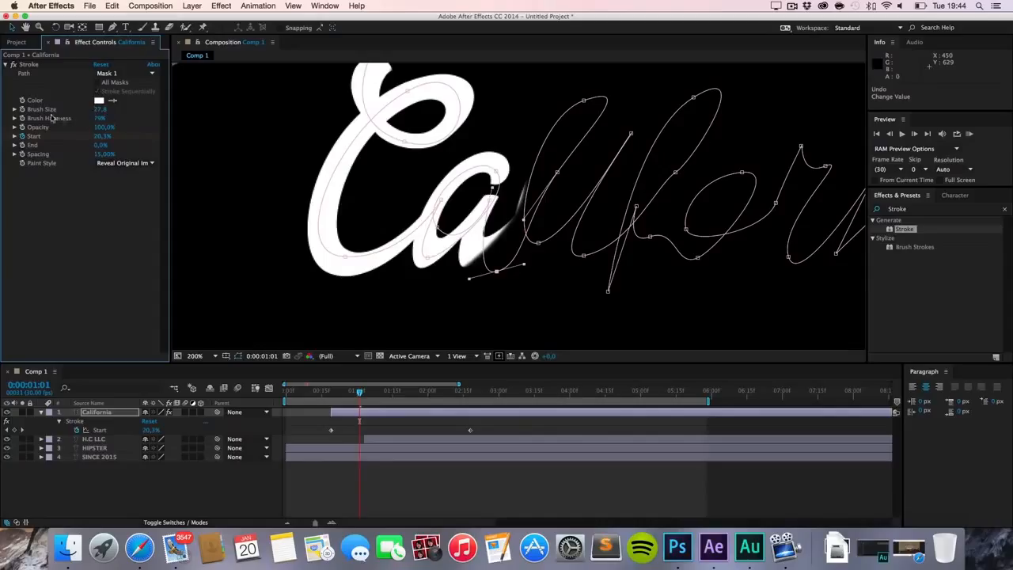
left_click_drag(102, 121, 88, 121)
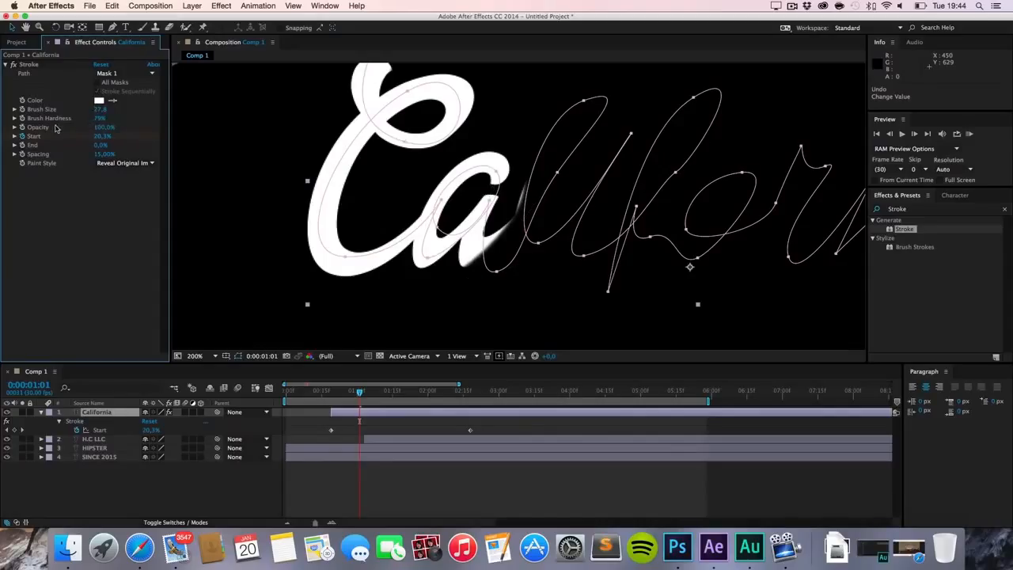
left_click(69, 118)
left_click_drag(65, 120, 295, 129)
mouse_move(101, 119)
left_mouse_down()
mouse_move(2, 123)
mouse_move(95, 115)
mouse_move(890, 147)
left_mouse_up()
mouse_move(337, 396)
left_mouse_down()
mouse_move(293, 399)
mouse_move(419, 392)
left_mouse_up()
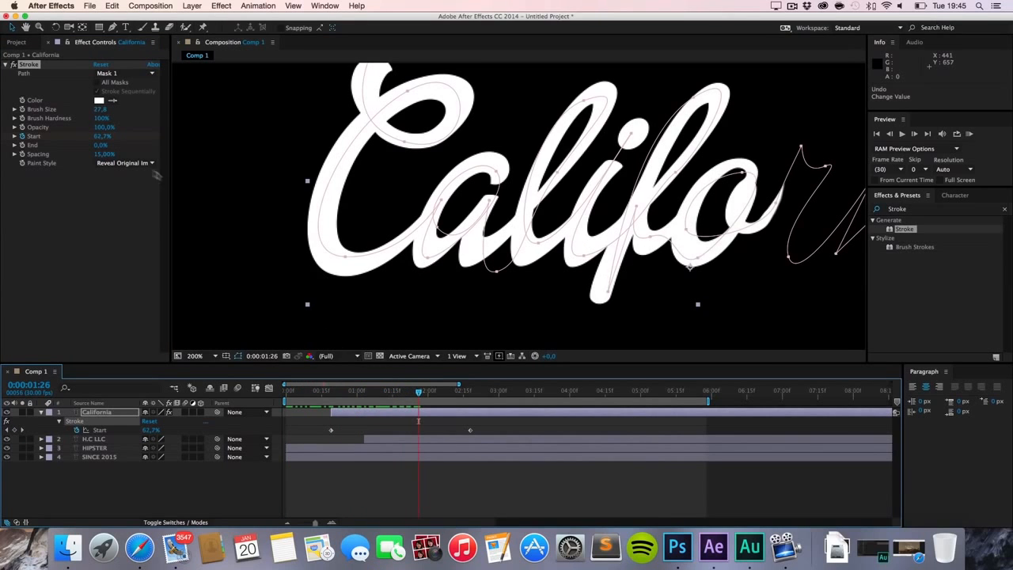
key("super+z")
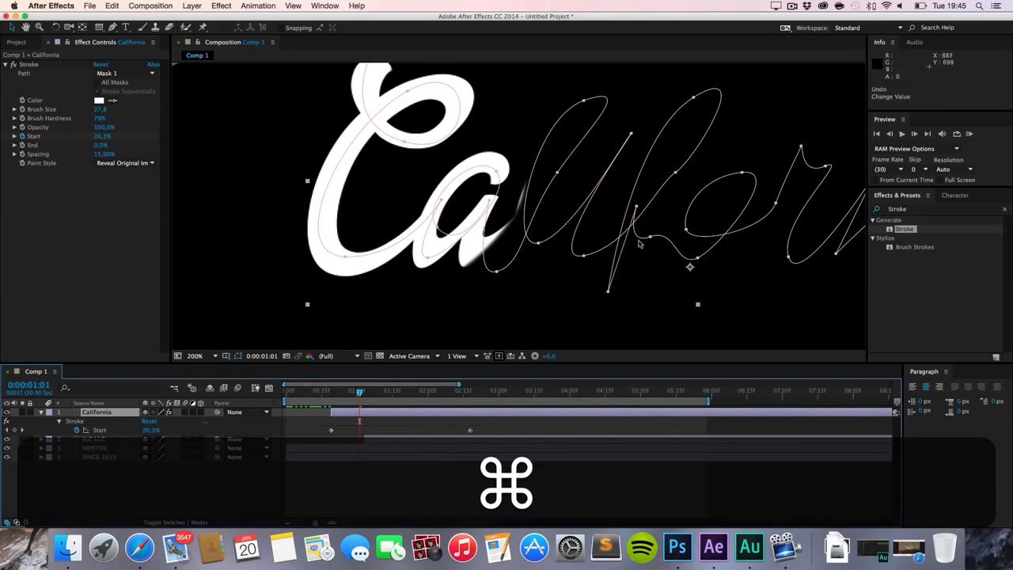
- Bring the whole logo back into view, deselect the layers, and collapse the California layer's properties
scroll(639, 240, "down", 2)
left_click_drag(639, 226, 573, 254)
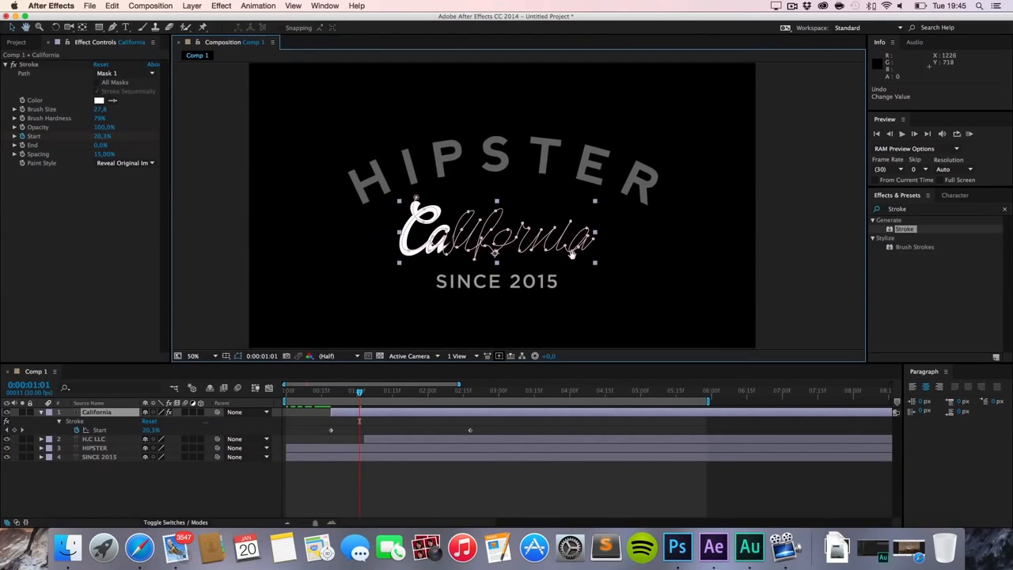
left_click(852, 245)
left_click(48, 419)
left_click(41, 412)
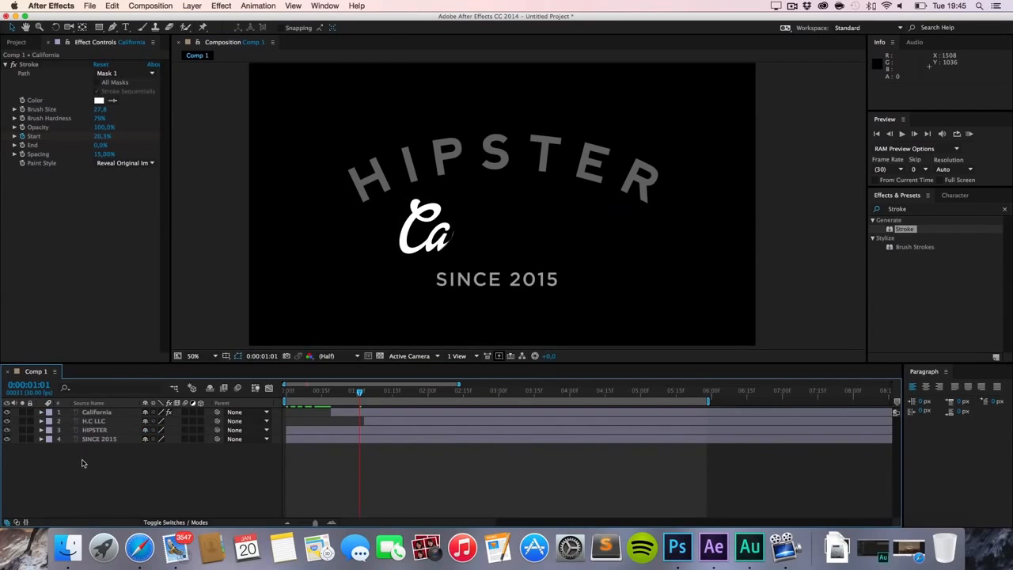
- Switch to Safari, save the mountain wallpaper 03809_bowvalley_1920x1080.jpg to the Downloads folder, and minimize the browser window
left_click(139, 548)
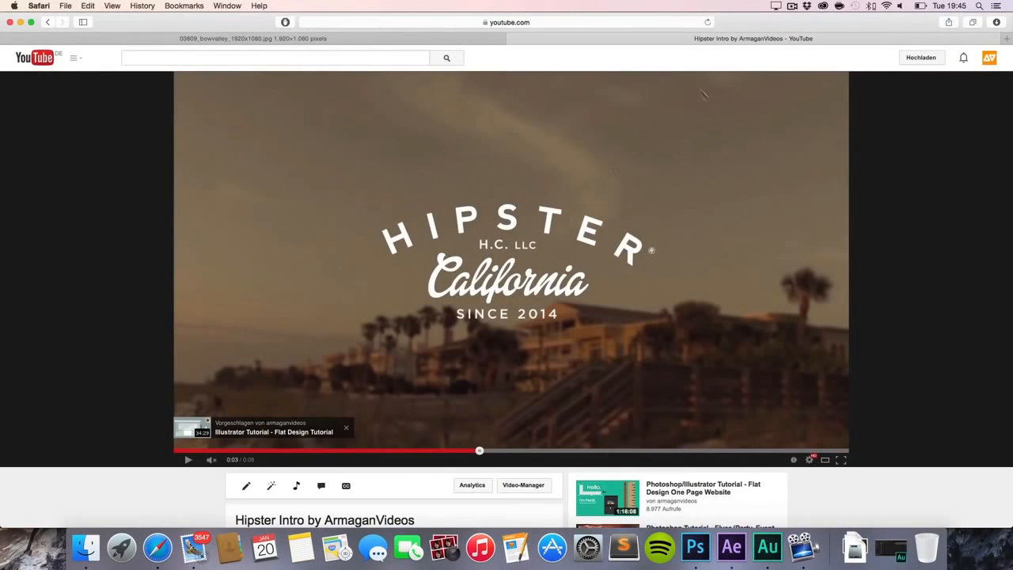
left_click(245, 39)
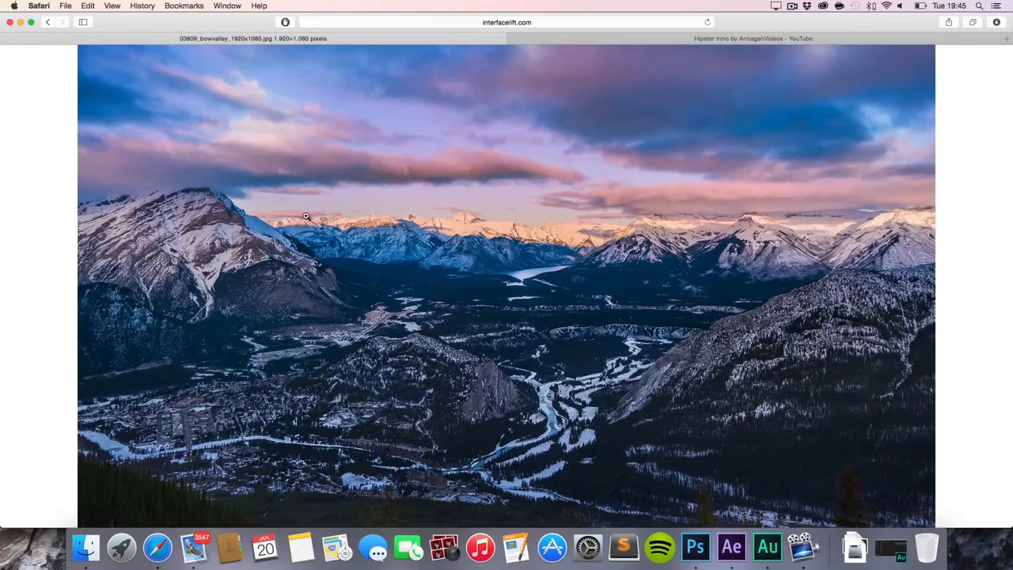
left_click(355, 216)
scroll(369, 234, "down", 3)
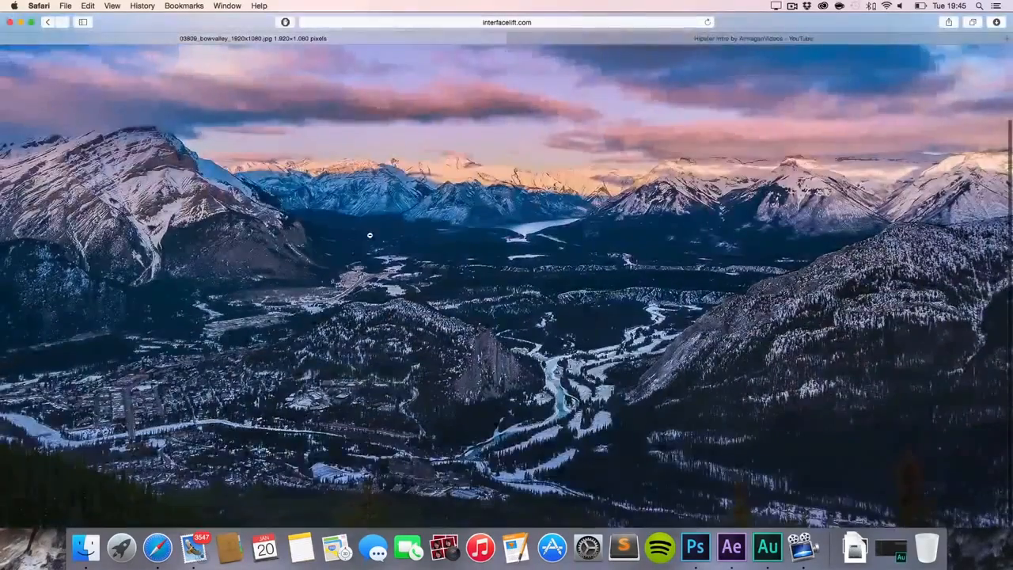
scroll(380, 231, "up", 3)
left_click(379, 230)
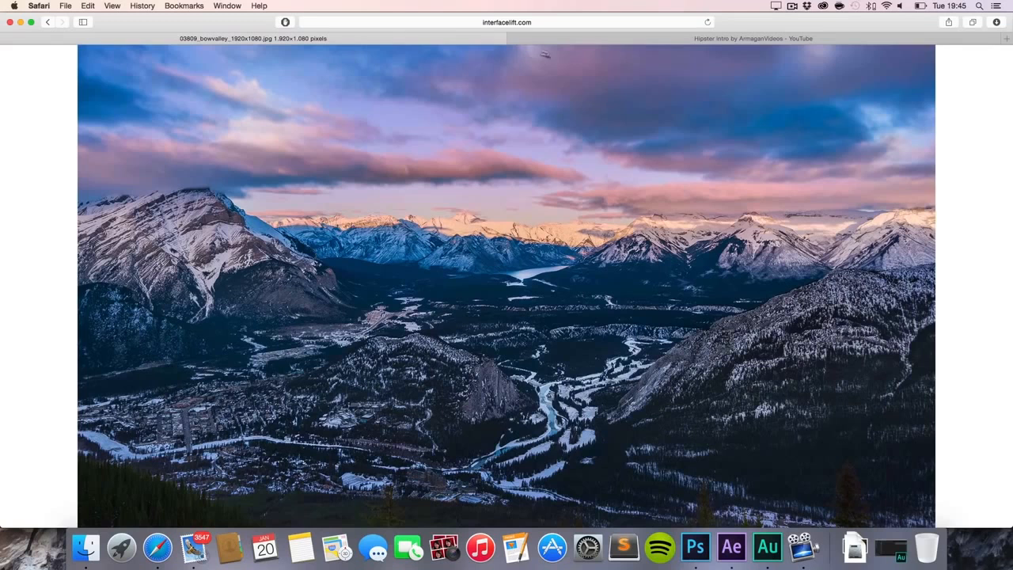
right_click(429, 221)
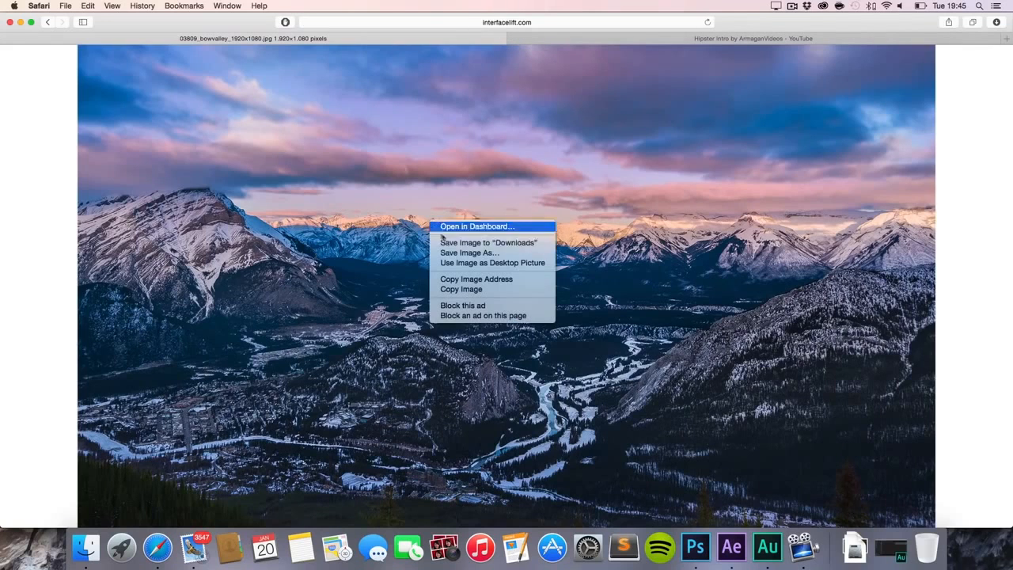
left_click(462, 242)
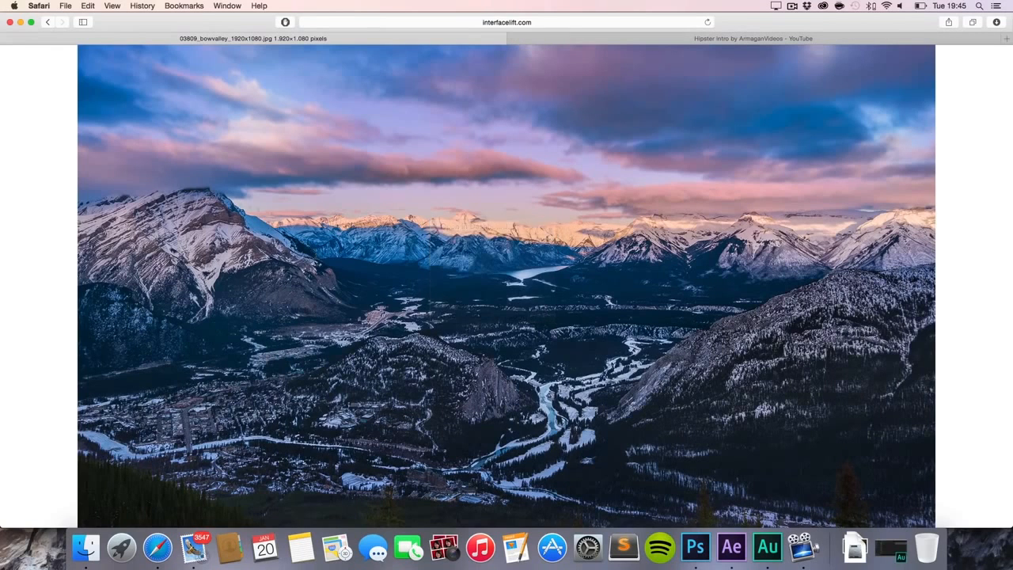
left_click(21, 22)
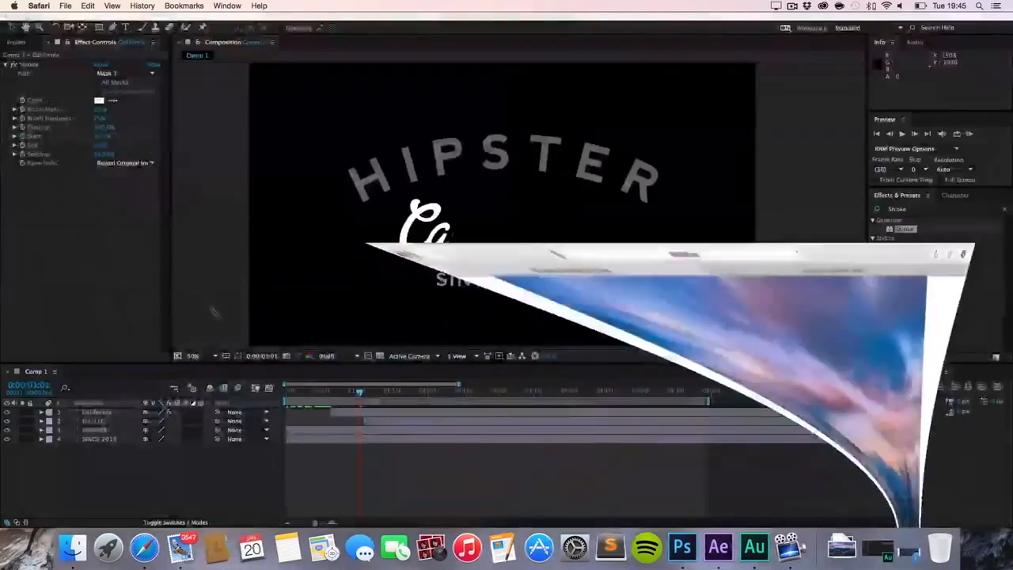
- Import 03809_bowvalley_1920x1080.jpg from Downloads, place it beneath all logo layers in Comp 1, and scrub to 0:00:03:27
left_click(827, 546)
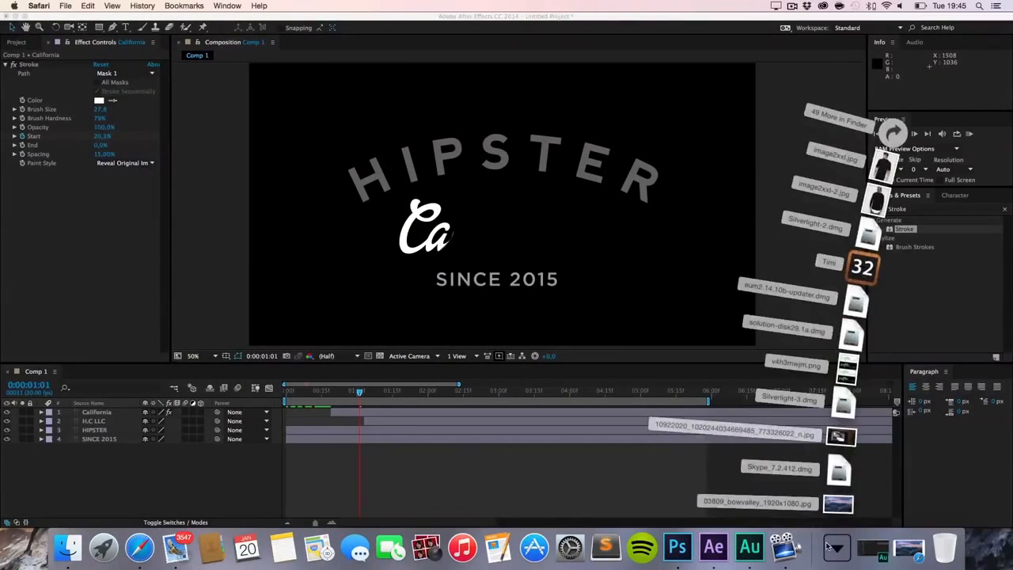
left_click_drag(839, 509, 70, 217)
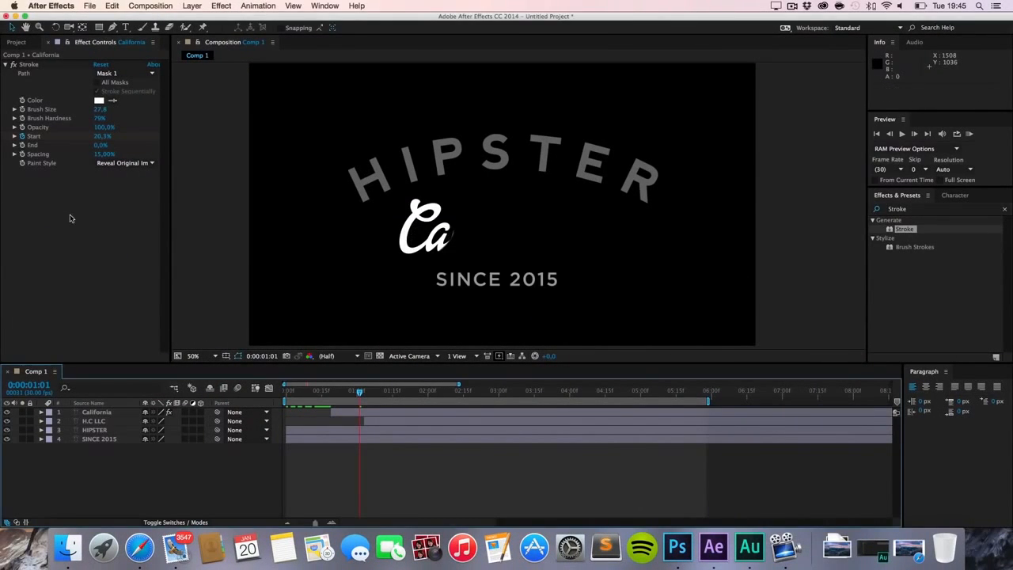
left_click(17, 43)
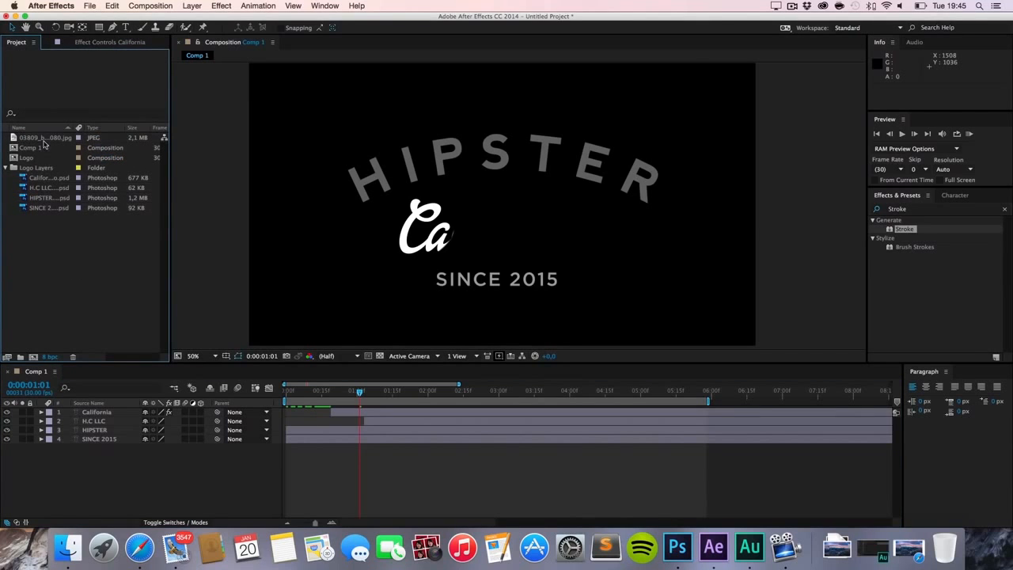
left_click_drag(101, 473, 101, 473)
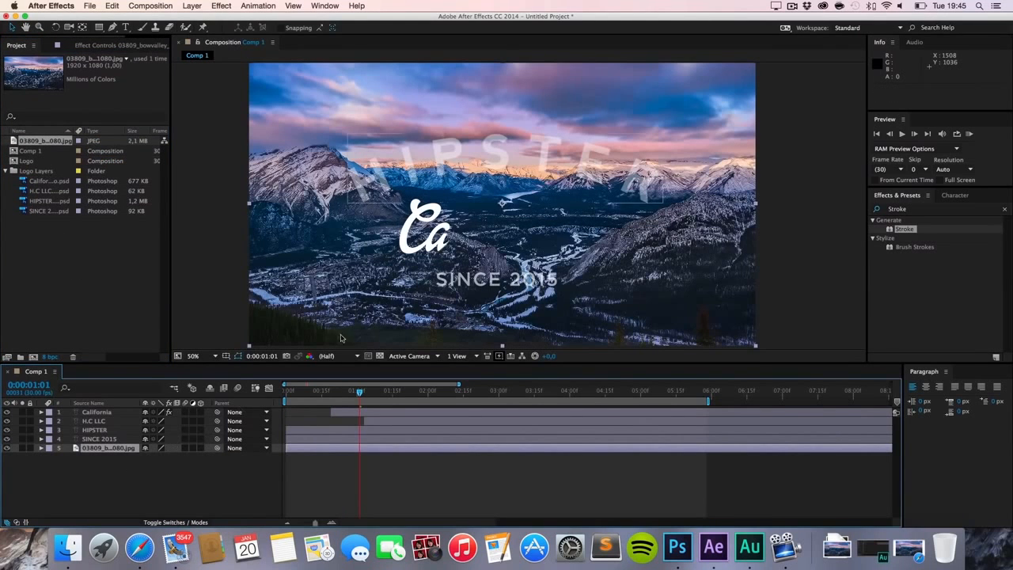
left_click_drag(316, 393, 562, 408)
left_click(137, 470)
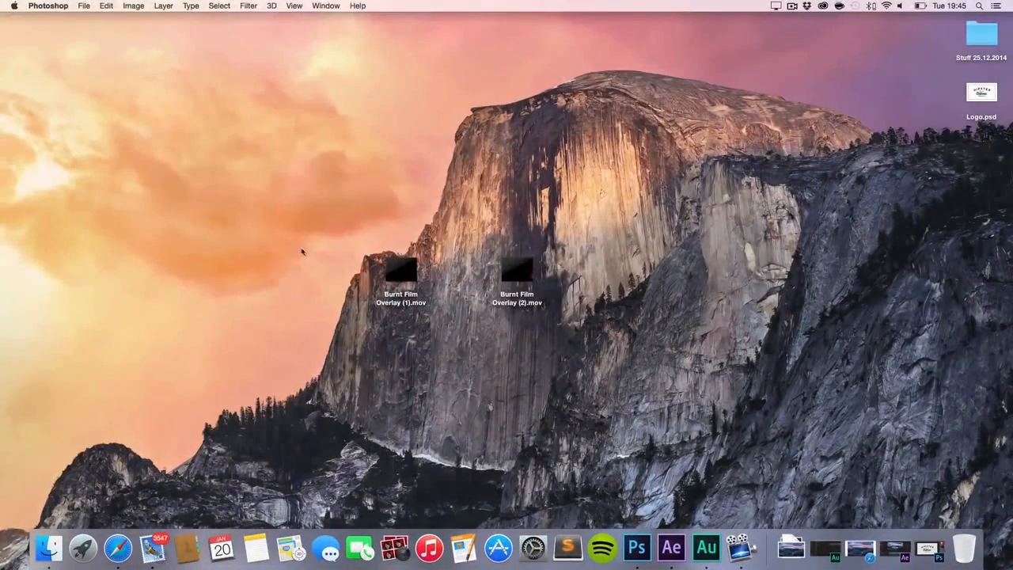
- Import both Burnt Film Overlay movies from the desktop and place Burnt Film Overlay (1).mov directly above the mountain image
left_click_drag(291, 198, 668, 551)
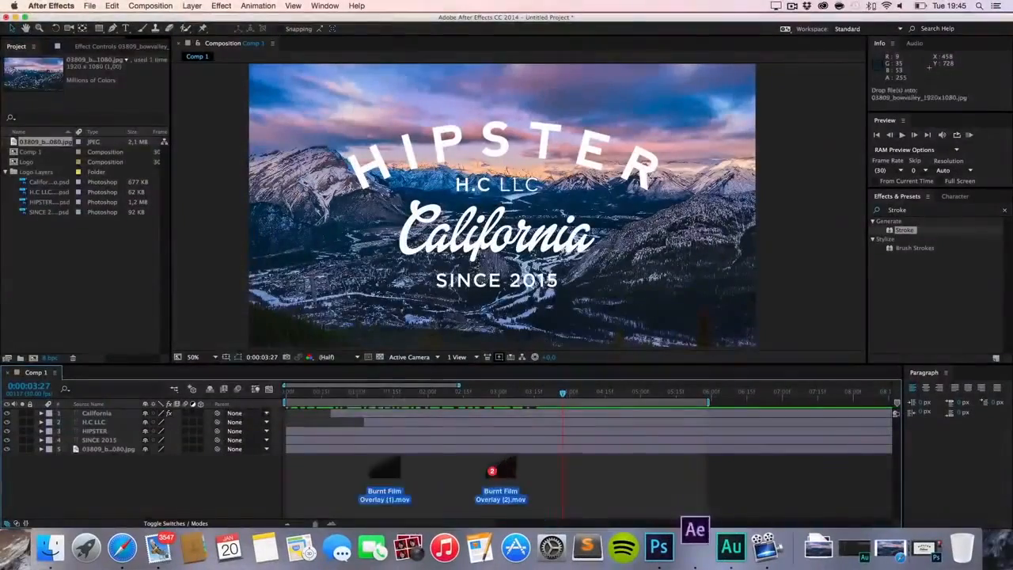
left_click_drag(380, 475, 52, 245)
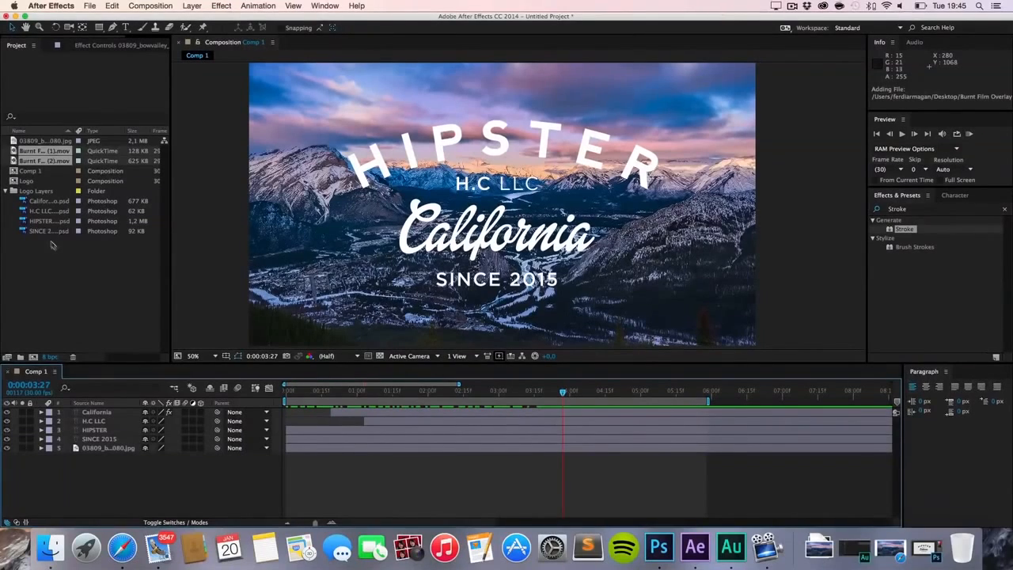
left_click(43, 153)
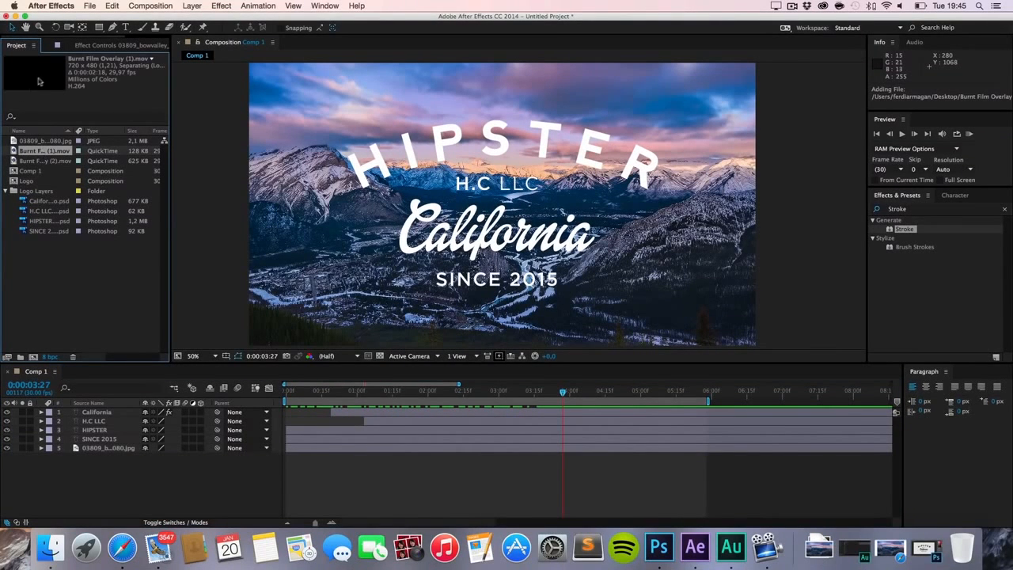
left_click_drag(47, 152, 118, 443)
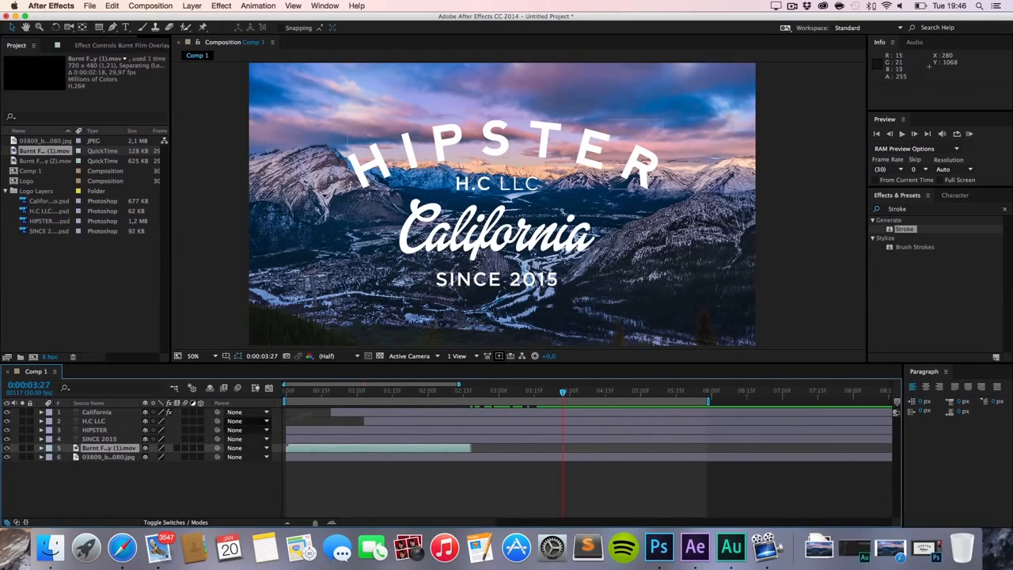
- At 0:00:01:03, scale the burnt film overlay to 224% so it covers the whole frame
left_click(364, 390)
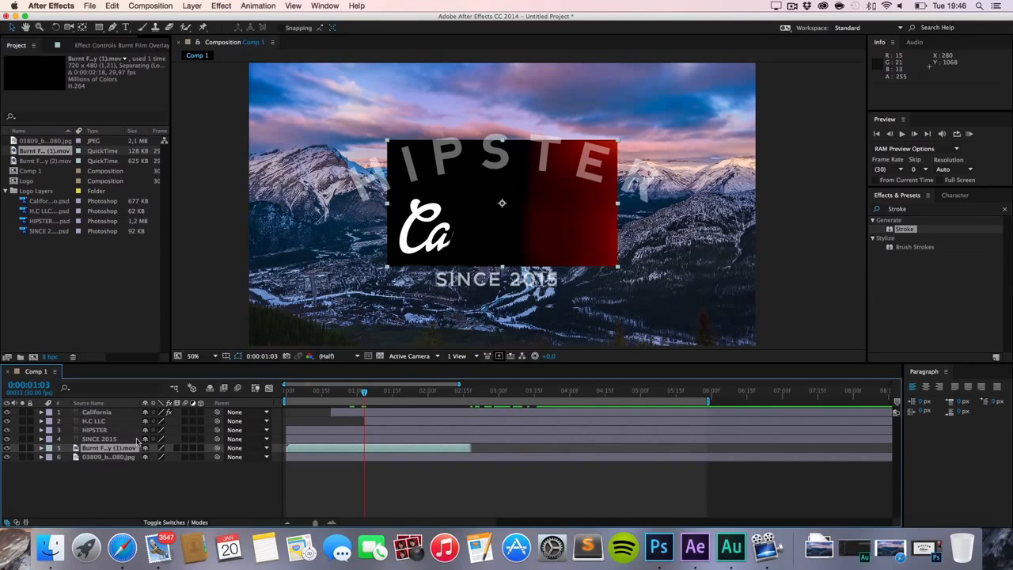
key("s")
left_click_drag(180, 463, 243, 456)
mouse_move(341, 258)
left_mouse_down()
mouse_move(339, 249)
mouse_move(332, 254)
left_mouse_up()
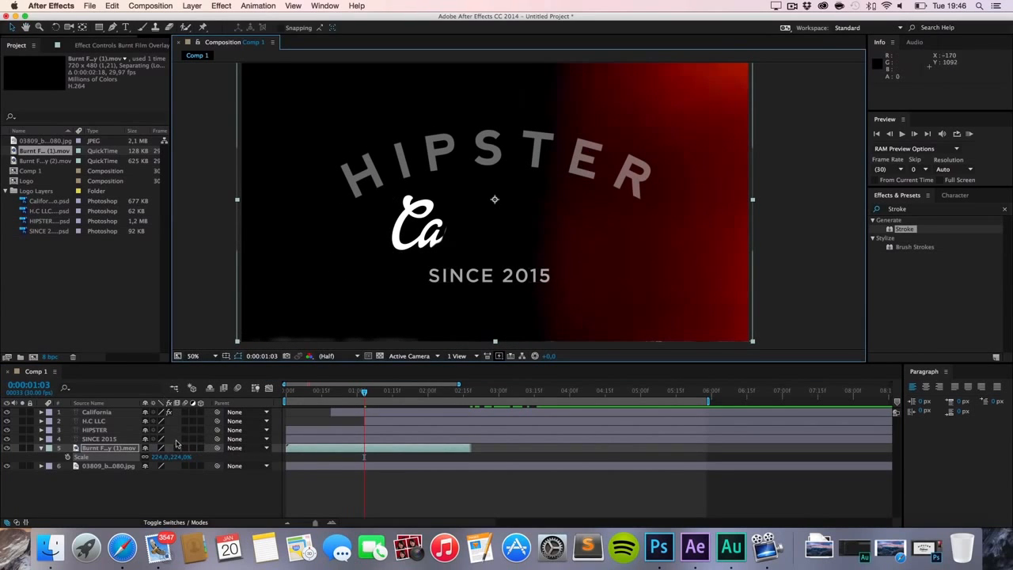
- Display the layers' blending modes, try Add on the burnt film overlay, and set its mode to Lighten
left_click(170, 524)
left_click(158, 449)
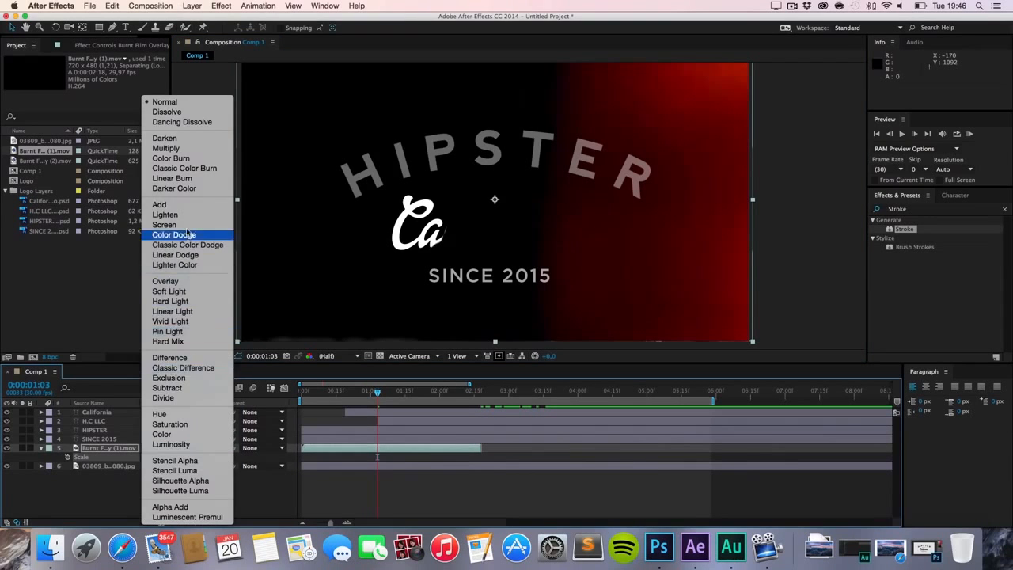
left_click(163, 204)
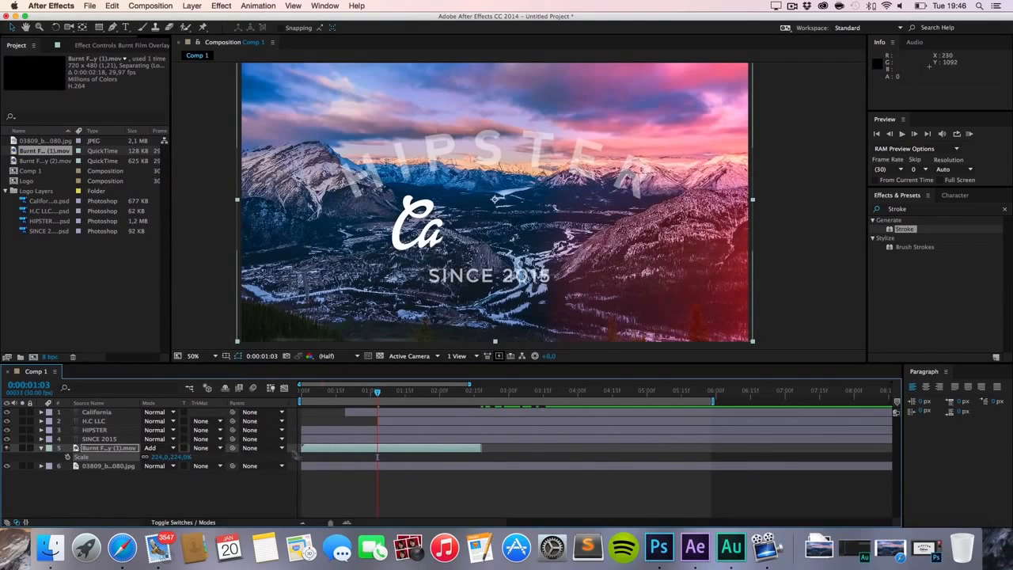
left_click(158, 448)
left_click(188, 211)
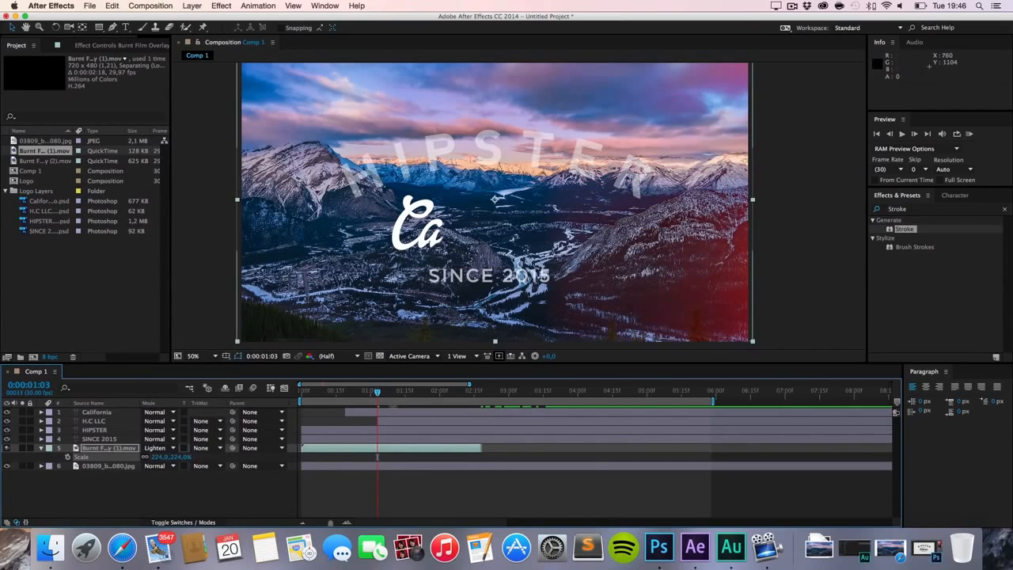
- Trim the end of the burnt film overlay layer to 0:00:01:10
left_click_drag(347, 395, 394, 405)
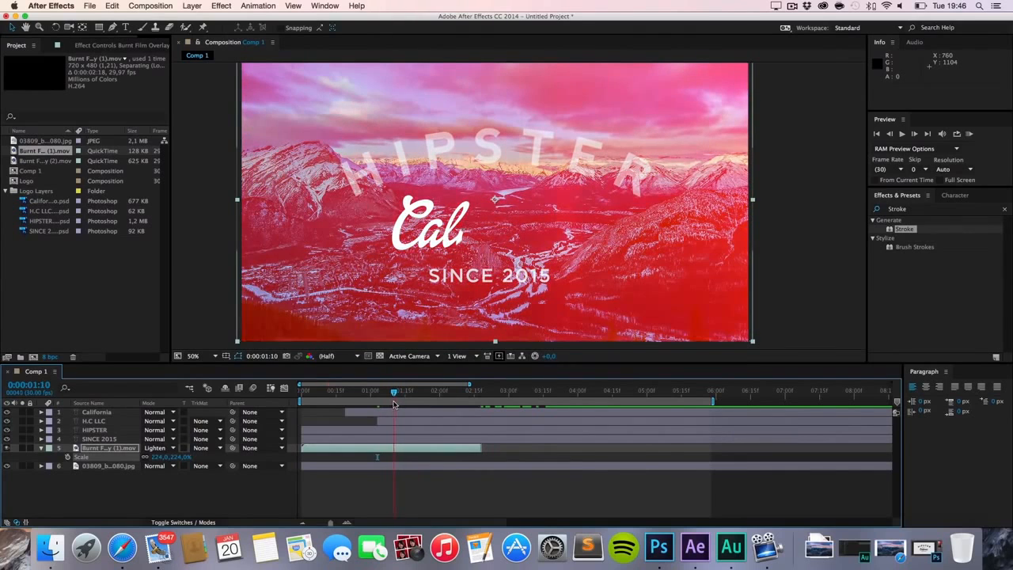
left_click_drag(480, 448, 393, 452)
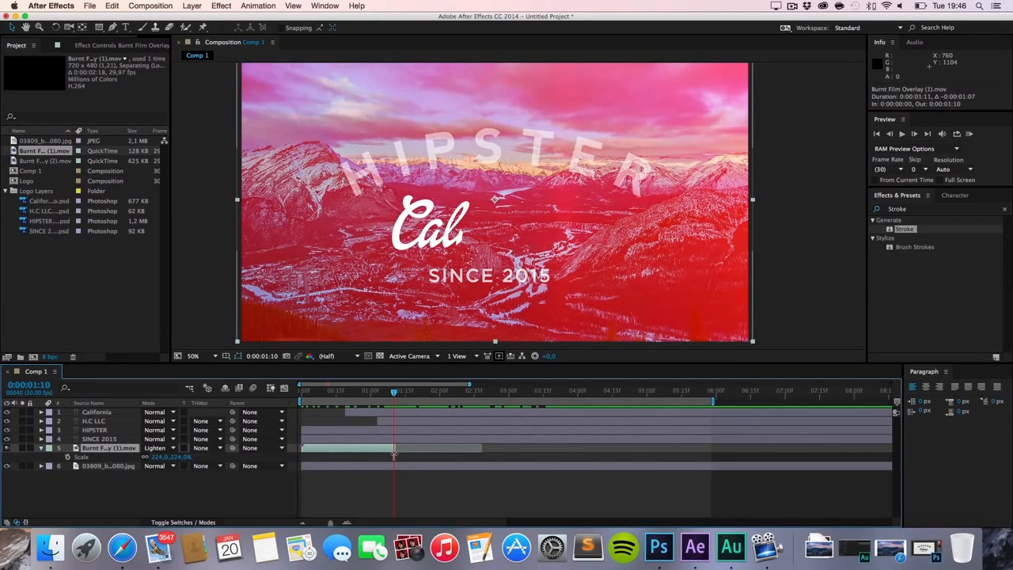
- Place Burnt Film Overlay (2).mov directly above the first burnt film overlay and scale it to 302% to cover the frame
left_click_drag(314, 397, 437, 397)
left_click_drag(43, 160, 123, 449)
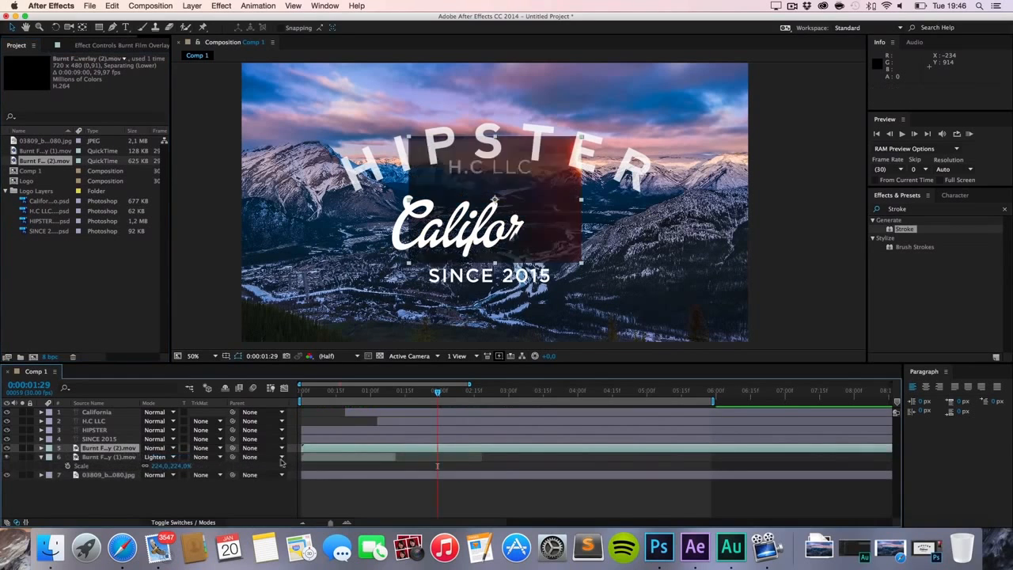
key("s")
left_click_drag(182, 458, 289, 456)
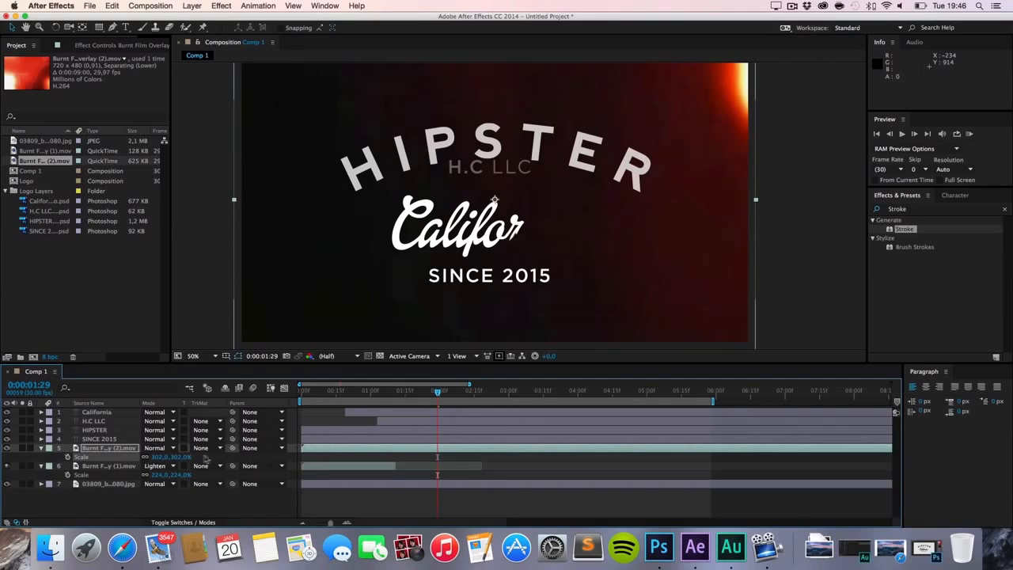
- Set the second burnt film overlay's blending mode to Lighten, start the layer at 0:00:01:11, and check the transition
left_click(158, 447)
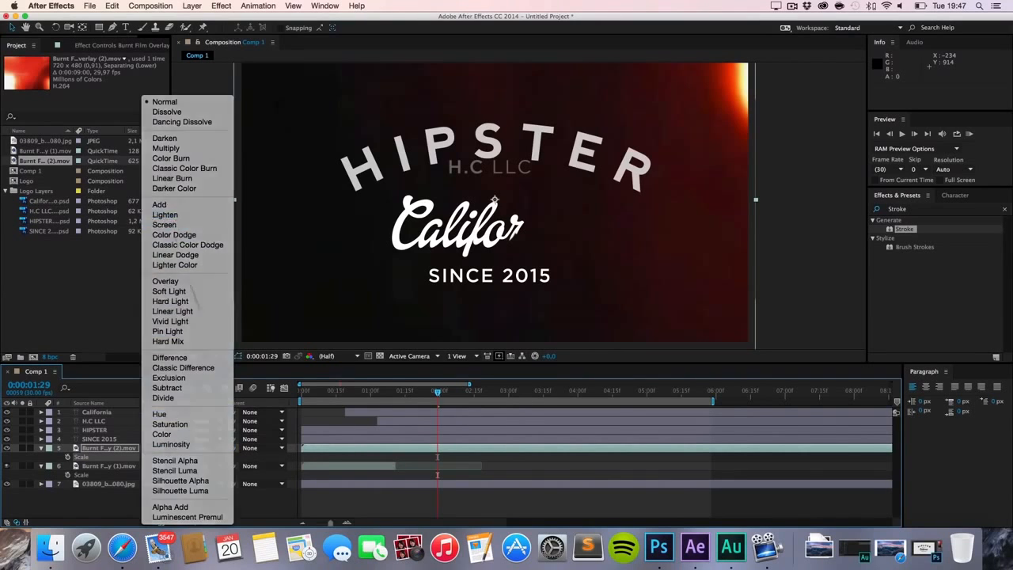
left_click(170, 219)
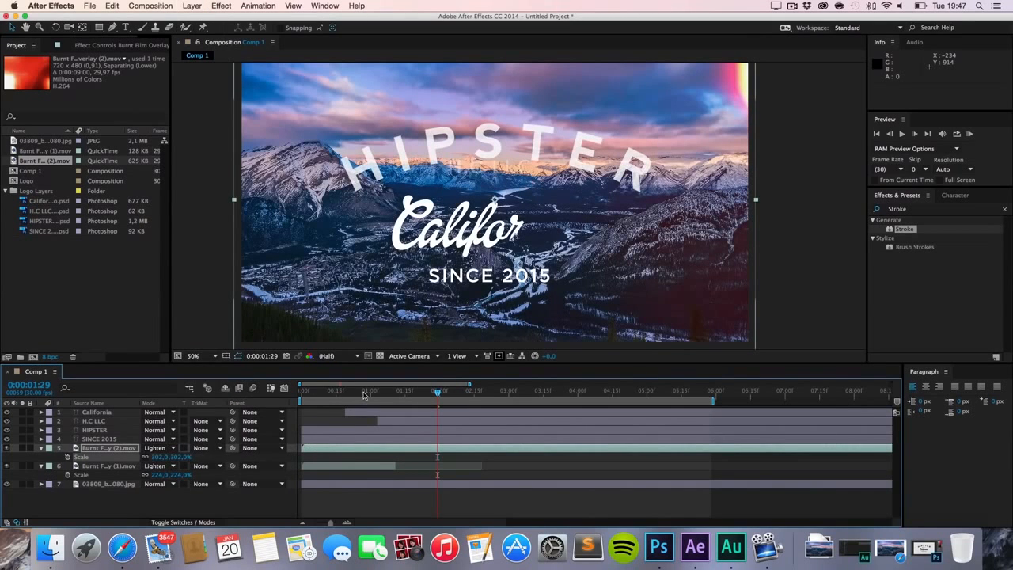
left_click_drag(335, 454, 377, 454)
left_click_drag(428, 449, 427, 449)
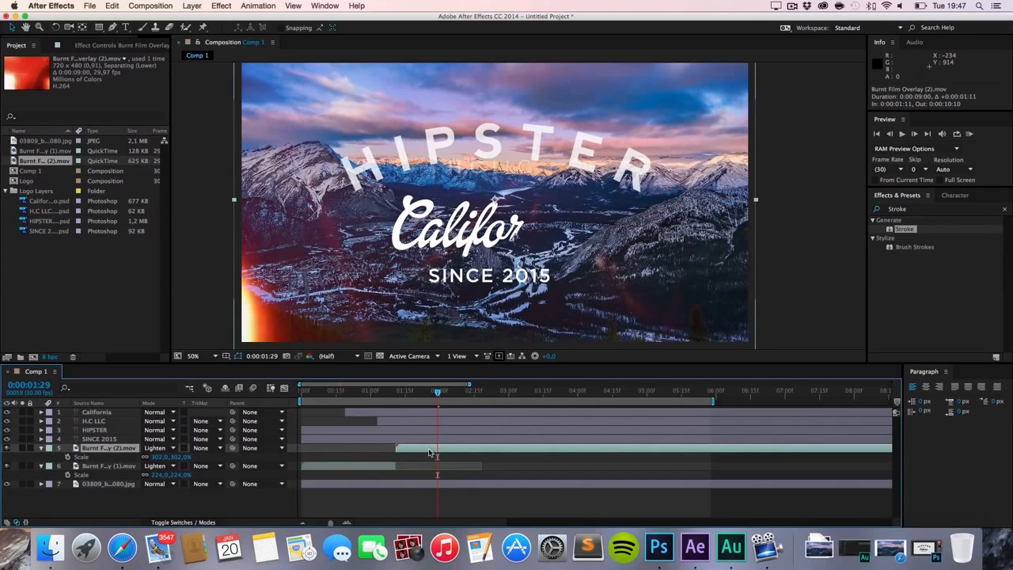
left_click_drag(382, 395, 710, 409)
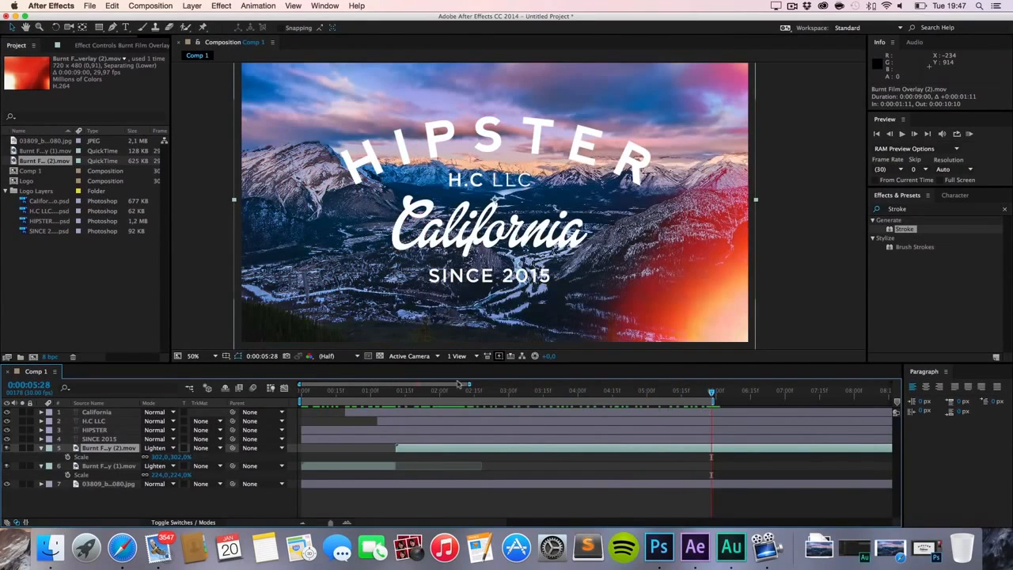
left_click_drag(465, 395, 425, 393)
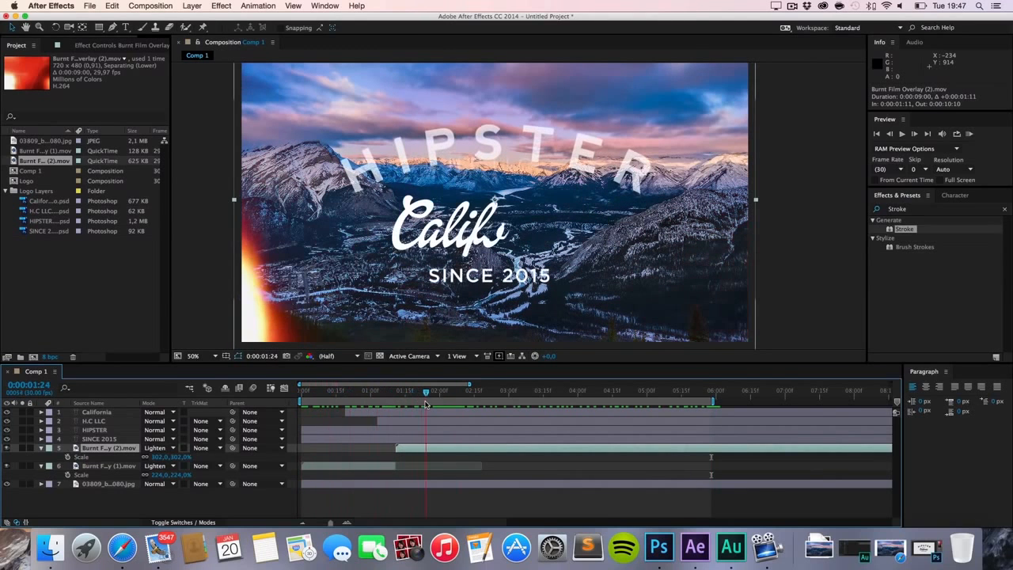
- Create a 100% opacity keyframe for the California layer at 0:00:00:19 and move it to 0:00:01:21
left_click(101, 412)
key("t")
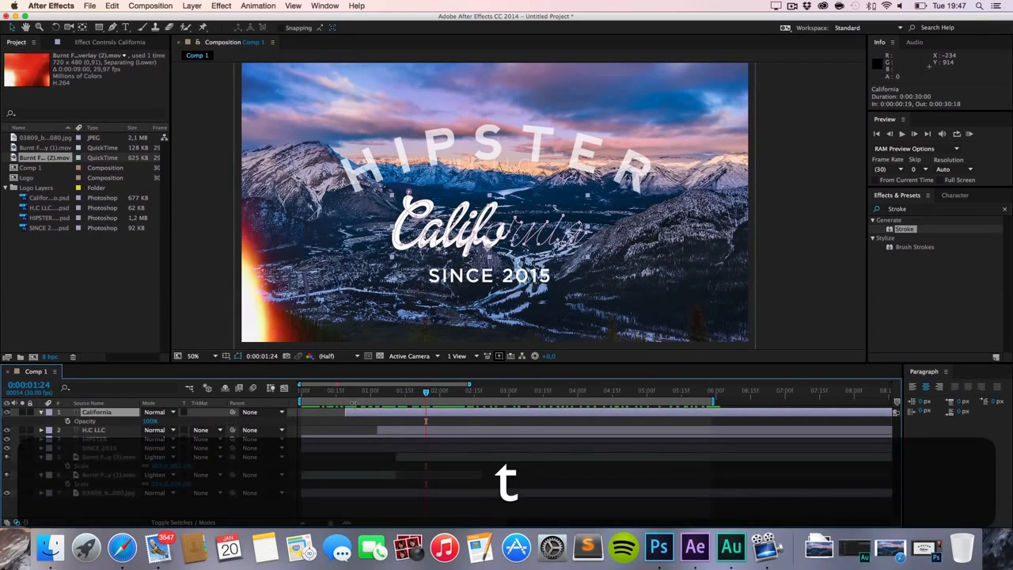
left_click_drag(340, 398, 344, 398)
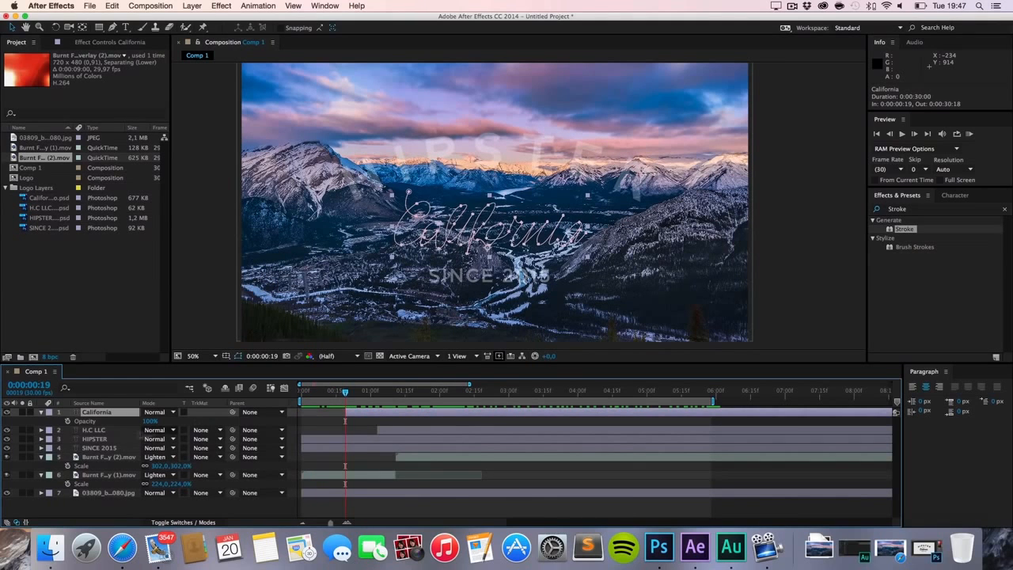
left_click(67, 421)
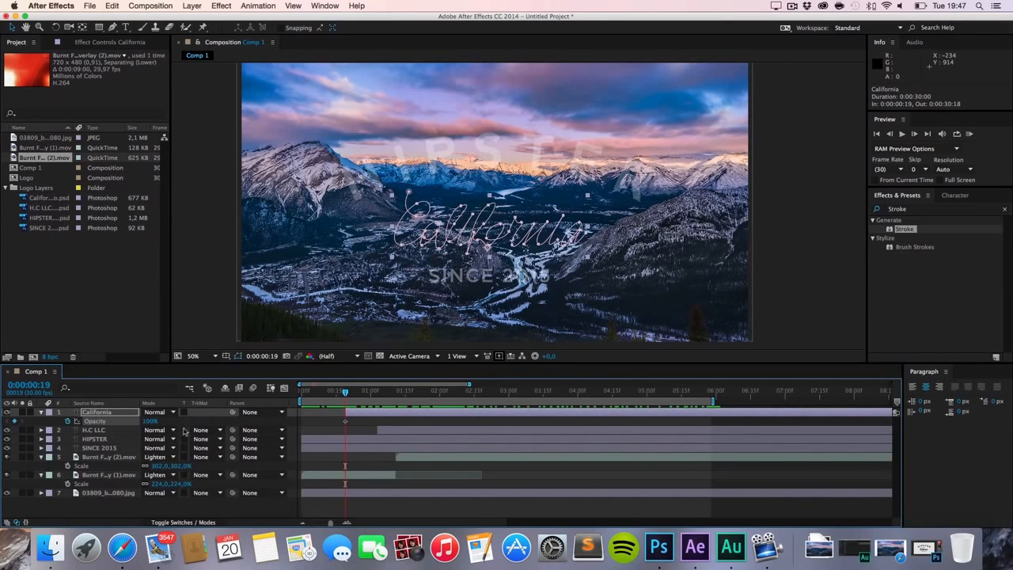
left_click_drag(345, 420, 418, 421)
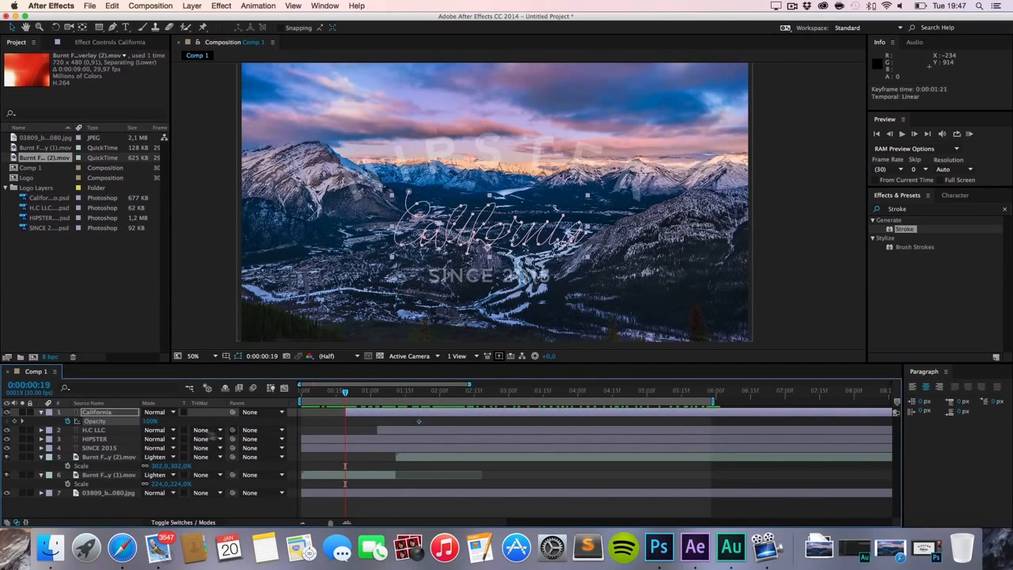
- Lower the California layer's opacity at 0:00:00:19, preview the fade-in, and move its 100% keyframe to 0:00:01:01
left_click_drag(150, 422, 69, 424)
left_click_drag(345, 392, 509, 406)
left_click(795, 274)
left_click(418, 420)
left_click(328, 393)
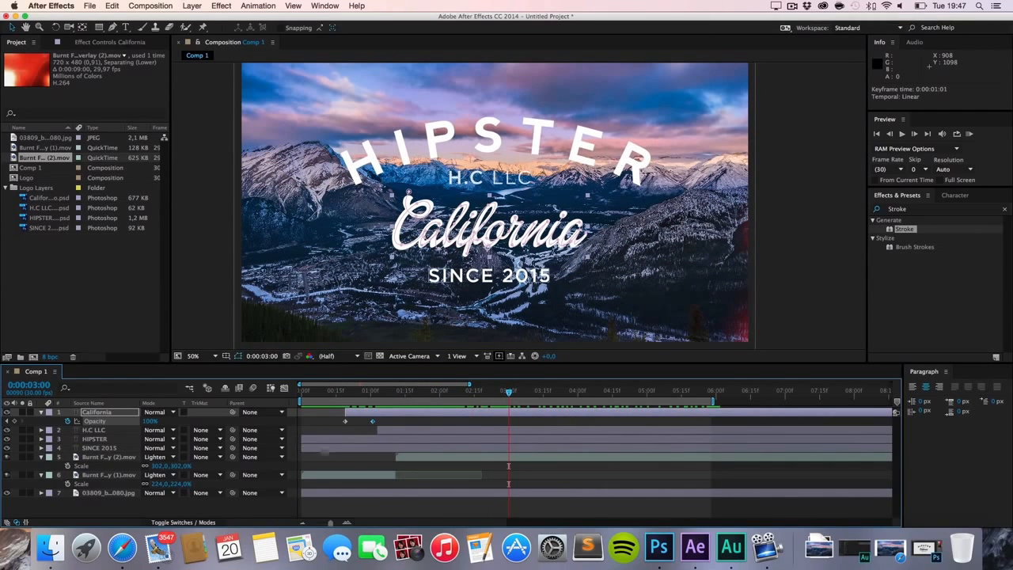
- Try shifting the HIPSTER layer 14 frames earlier, undo the time change, and review the animation up to 0:00:03:07
left_click(376, 440)
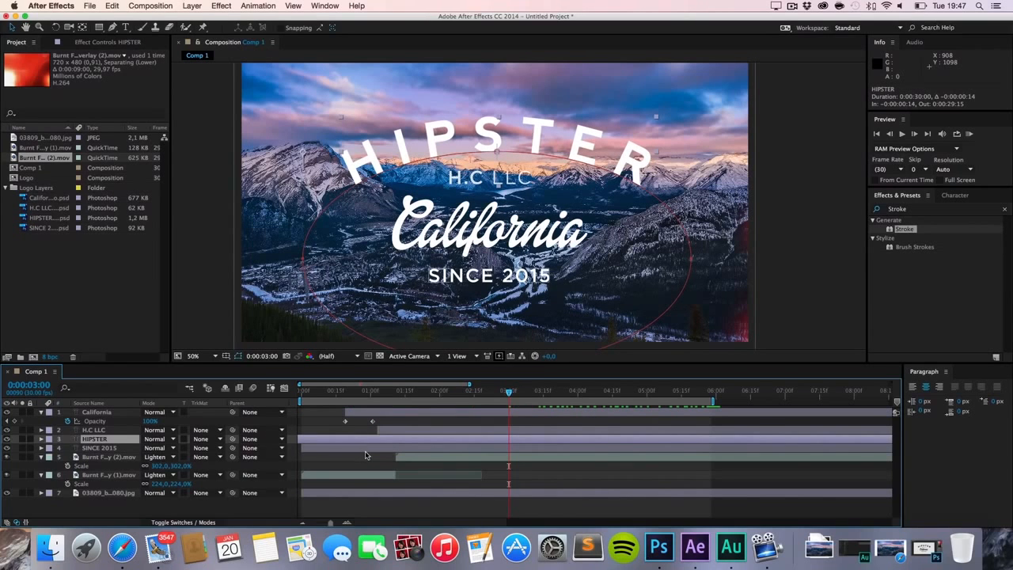
left_click(363, 393)
left_click_drag(365, 394, 269, 402)
key("super+z")
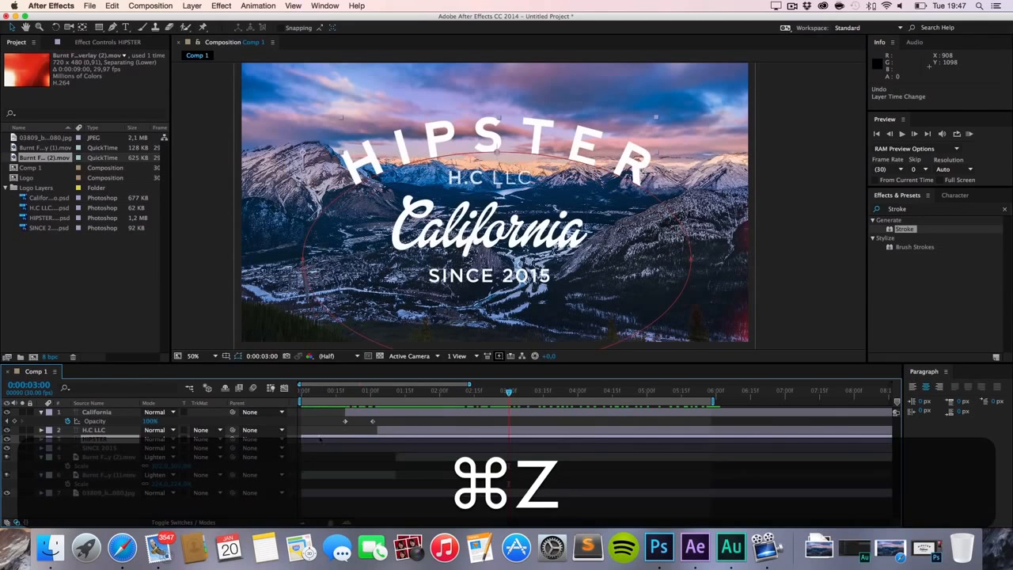
left_click_drag(302, 393, 524, 402)
left_click(807, 265)
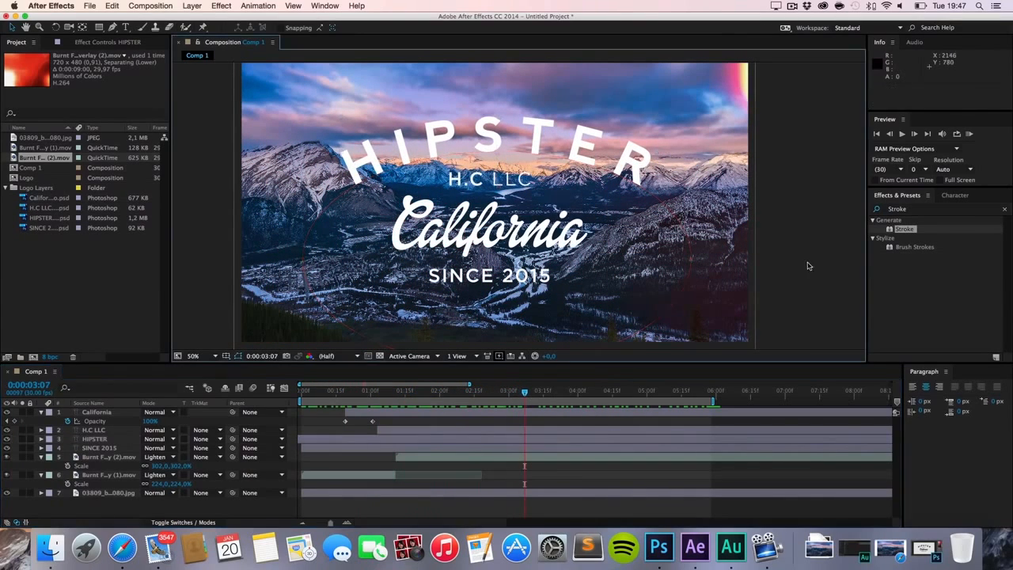
- Find the Gaussian Blur effect and apply it to the mountain image layer
left_click(102, 493)
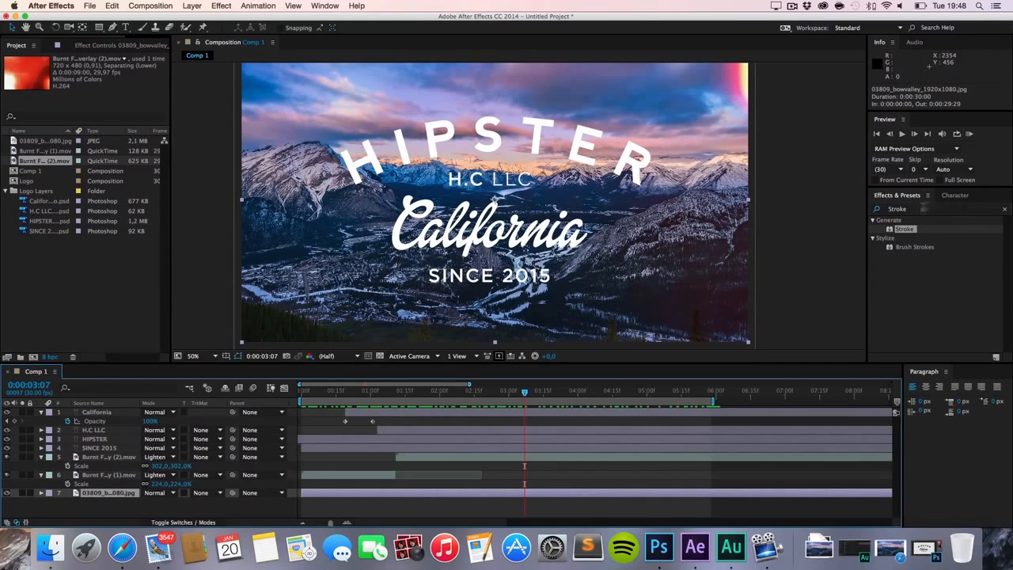
left_click(923, 229)
key("g")
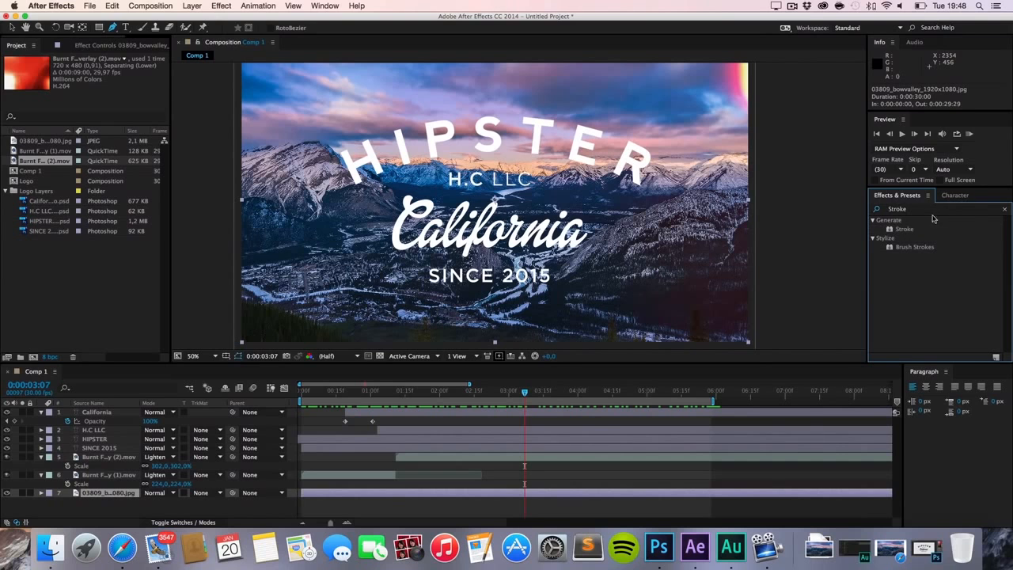
left_click(876, 210)
type("gaussi")
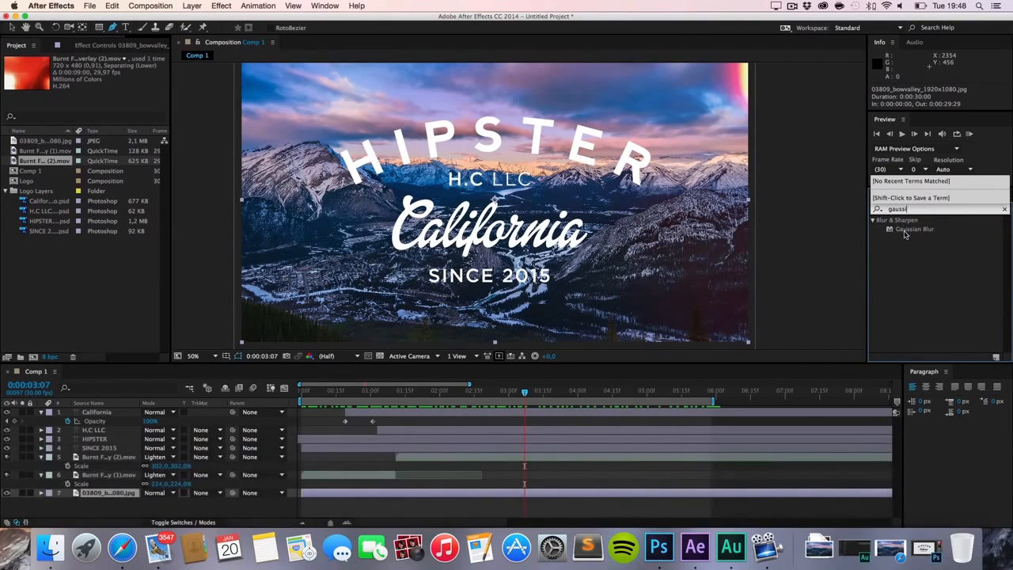
left_click_drag(909, 229, 103, 493)
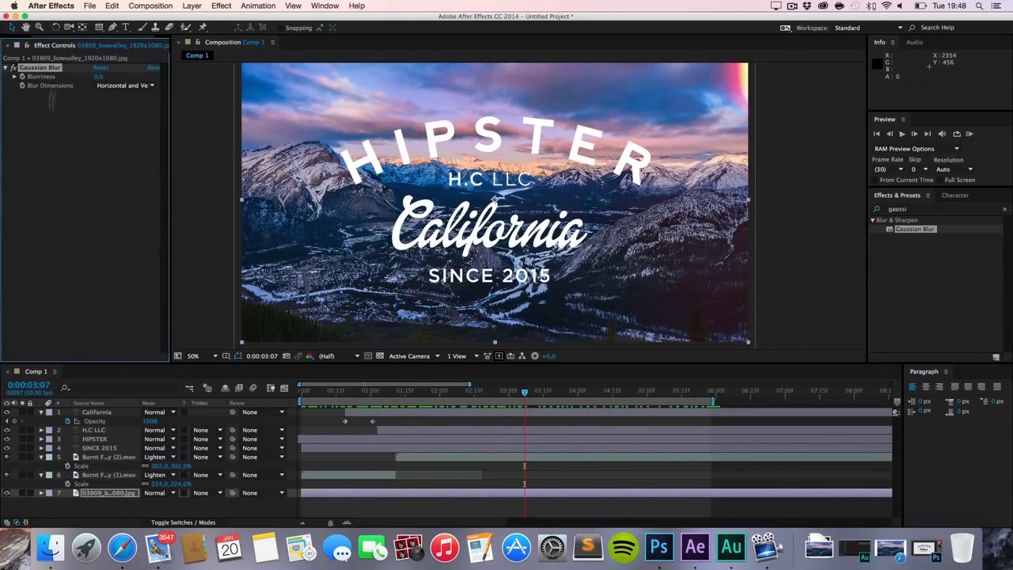
- Set the mountain image's Gaussian Blur blurriness to 11 and preview the blurred background through 0:00:03:20
left_click_drag(100, 77, 159, 76)
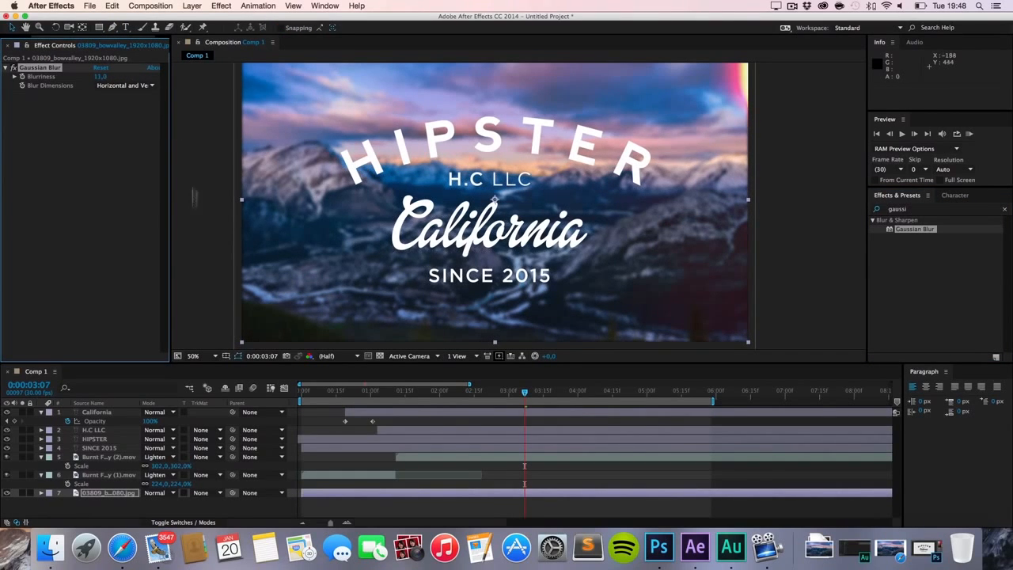
left_click(196, 198)
left_click(136, 513)
left_click_drag(351, 393, 554, 401)
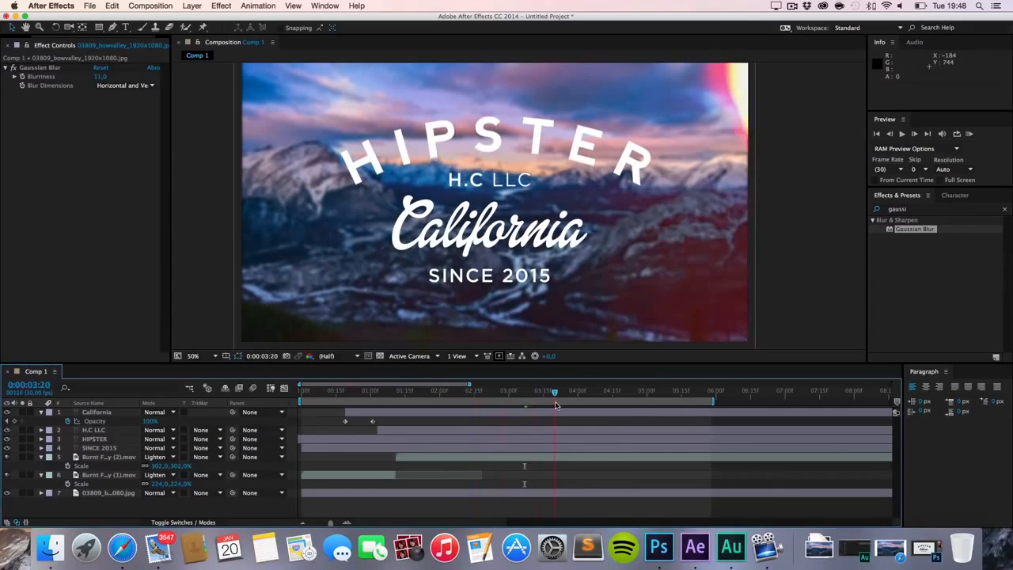